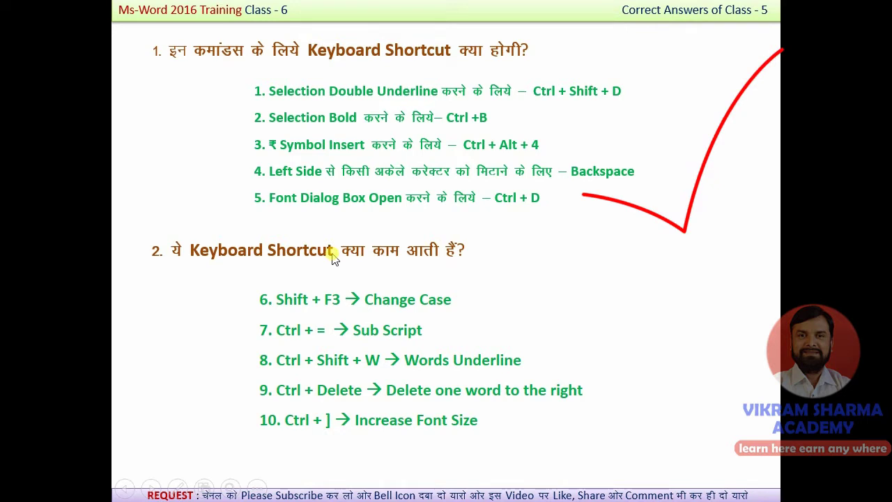
Erase the slide's pen annotation and advance to the paragraph-formatting shortcuts slide
{"action": "key", "text": "e"}
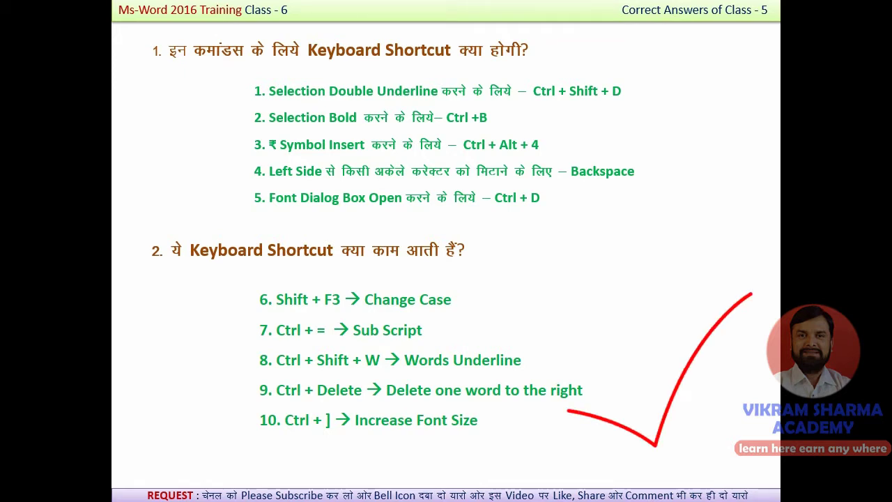
{"action": "key", "text": "Right"}
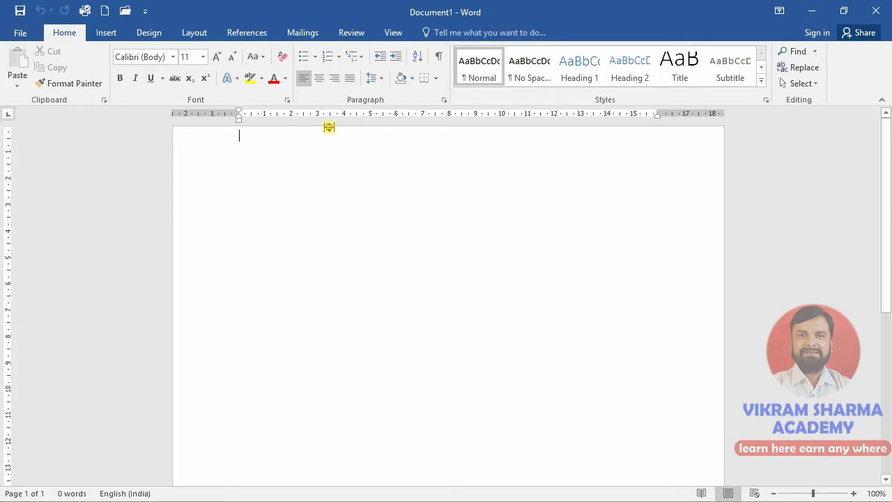
Show the page's top white space and generate five sample paragraphs with =rand()
{"action": "double_click", "coordinate": [329, 127]}
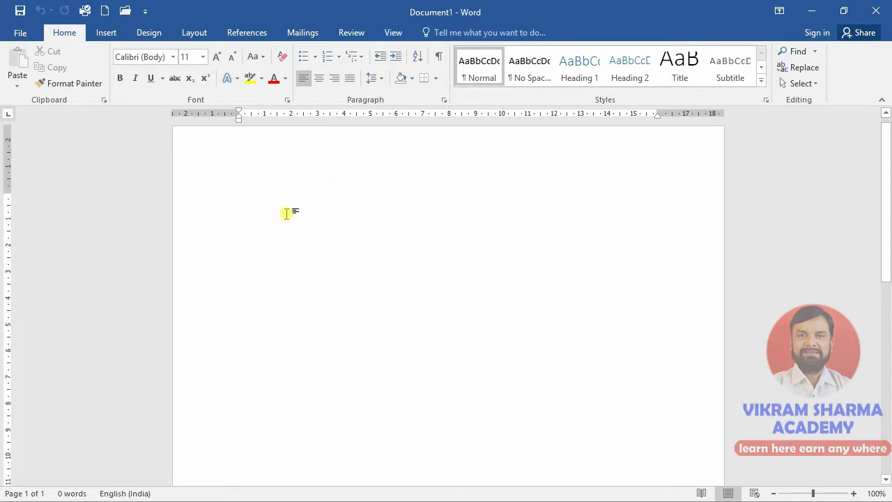
{"action": "type", "text": "=ran"}
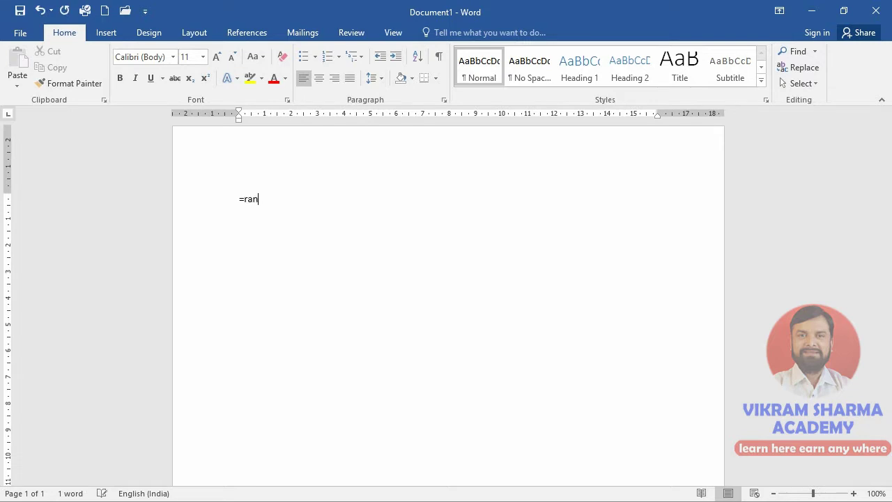
{"action": "type", "text": "d()"}
{"action": "key", "text": "Return"}
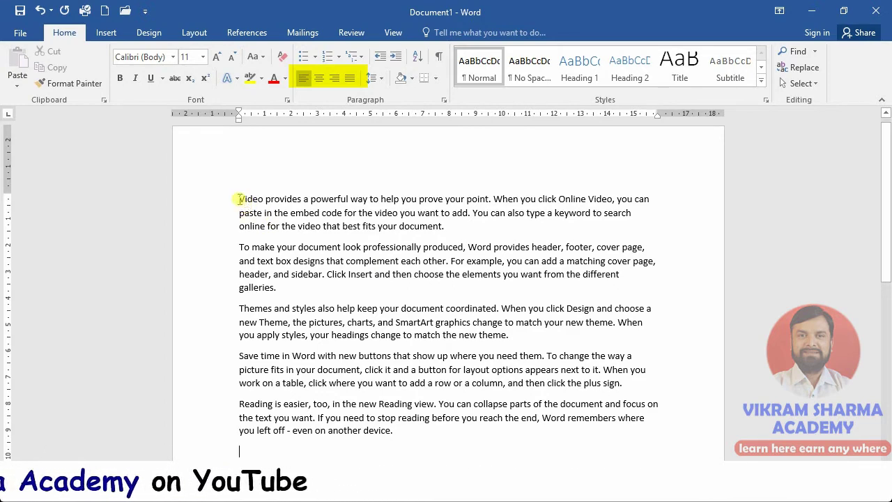
Right-align all five sample paragraphs, then switch them to justified alignment
{"action": "left_click_drag", "start_coordinate": [238, 198], "coordinate": [437, 430]}
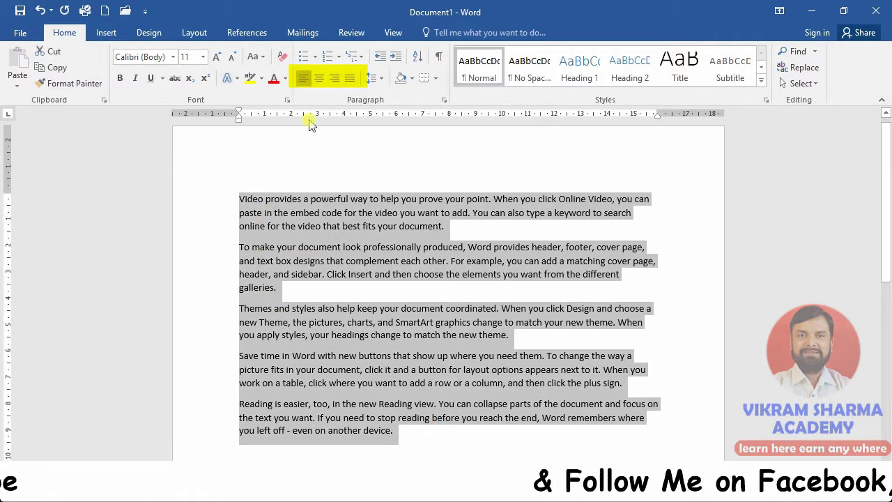
{"action": "left_click", "coordinate": [336, 79]}
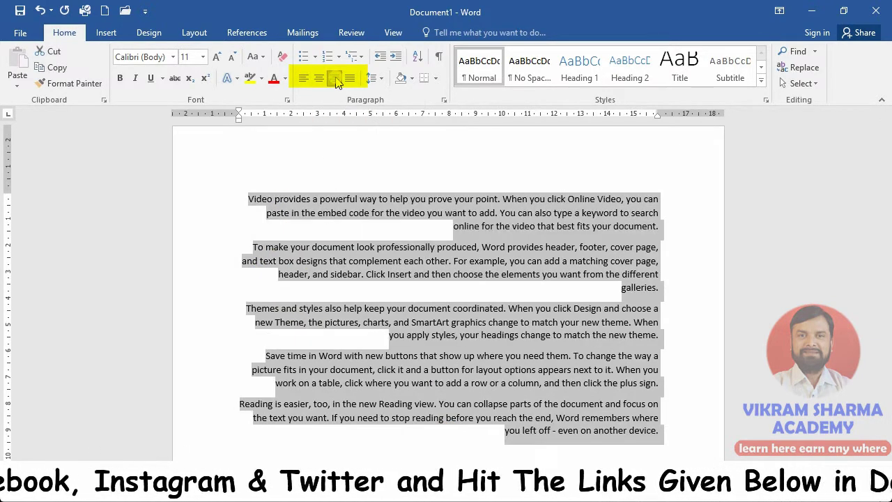
{"action": "left_click", "coordinate": [548, 260]}
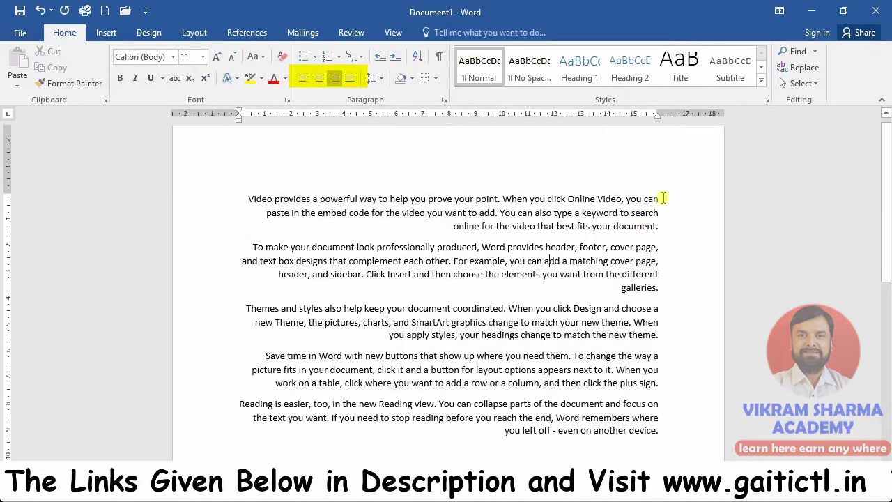
{"action": "left_click_drag", "start_coordinate": [244, 199], "coordinate": [662, 434]}
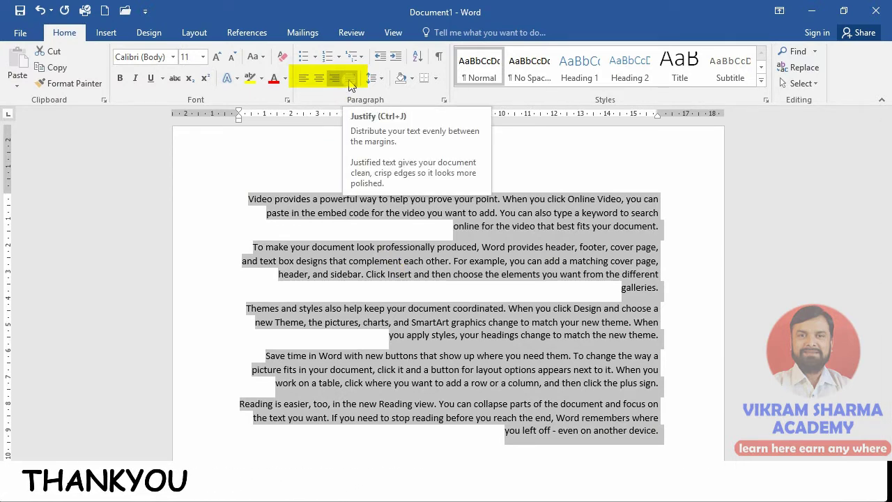
{"action": "left_click", "coordinate": [350, 79]}
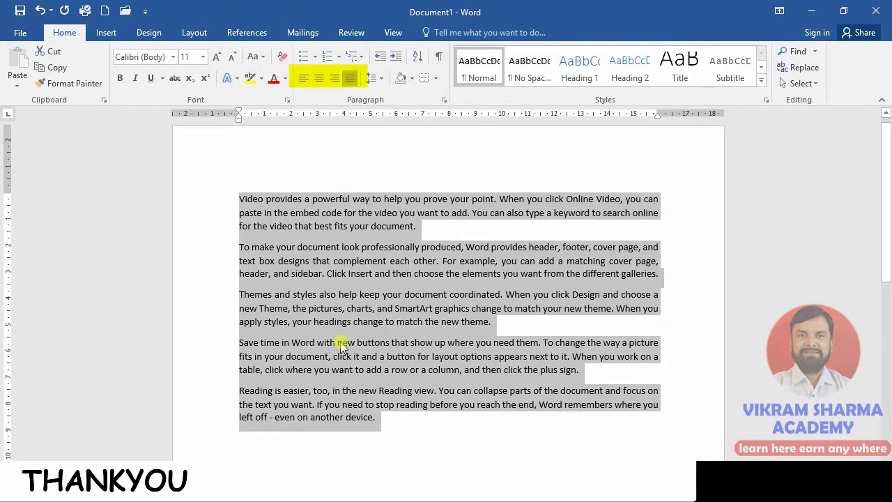
{"action": "left_click", "coordinate": [275, 259]}
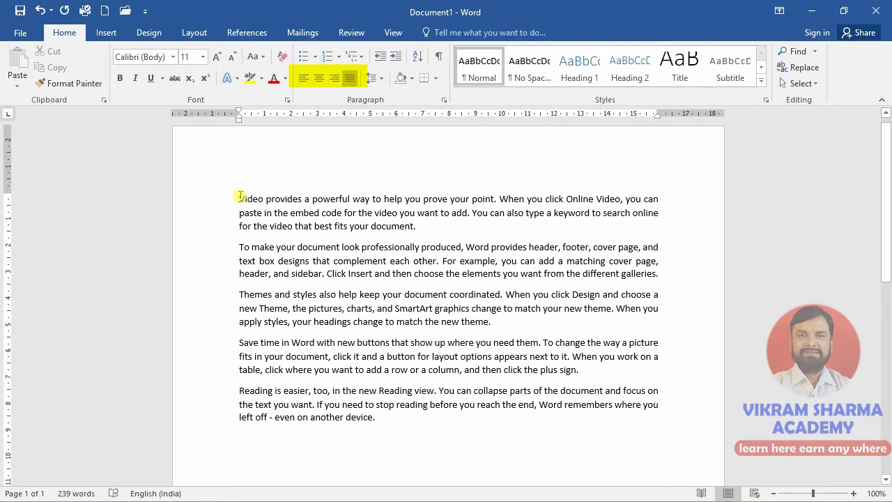
Center the first paragraph, then justify it again
{"action": "left_click_drag", "start_coordinate": [240, 199], "coordinate": [412, 225]}
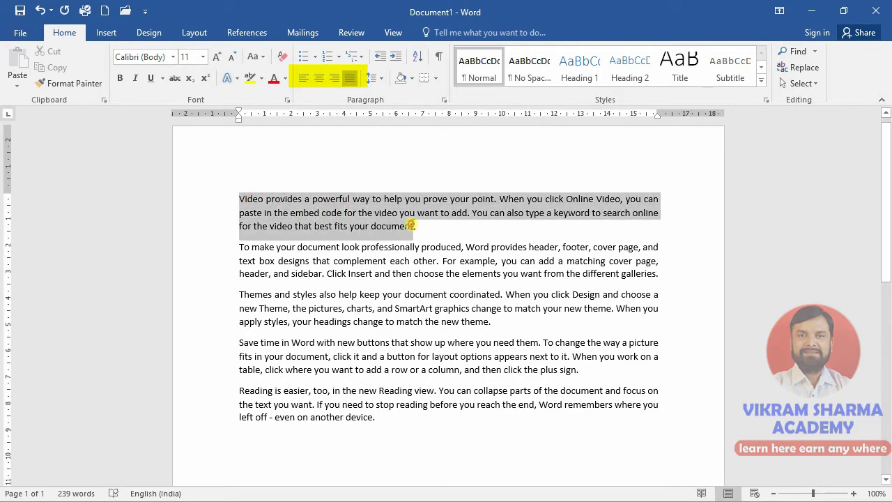
{"action": "left_click", "coordinate": [319, 79]}
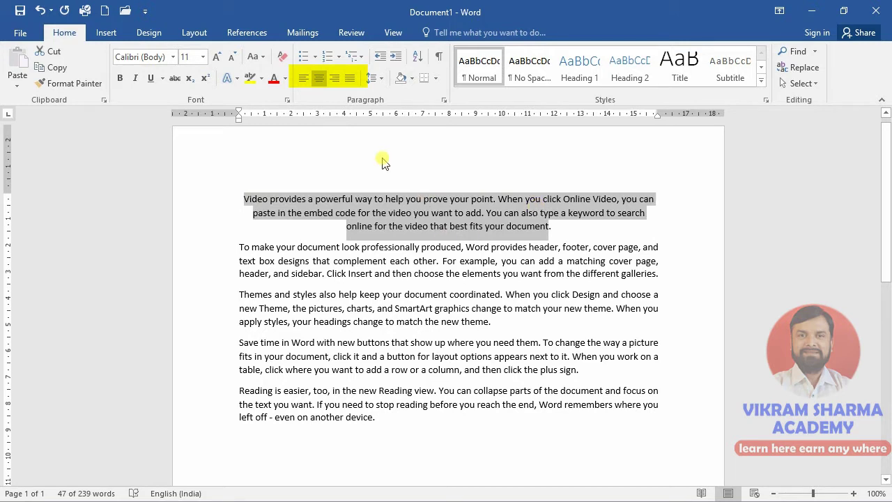
{"action": "left_click", "coordinate": [350, 80]}
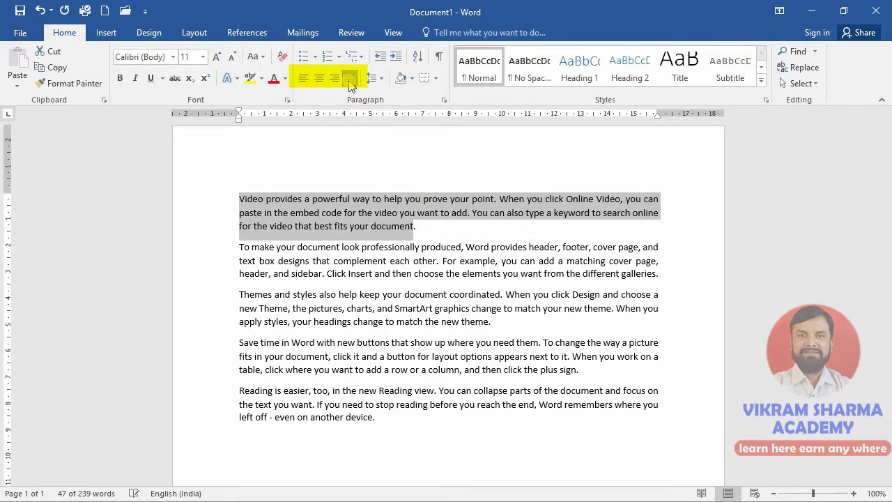
{"action": "left_click", "coordinate": [351, 143]}
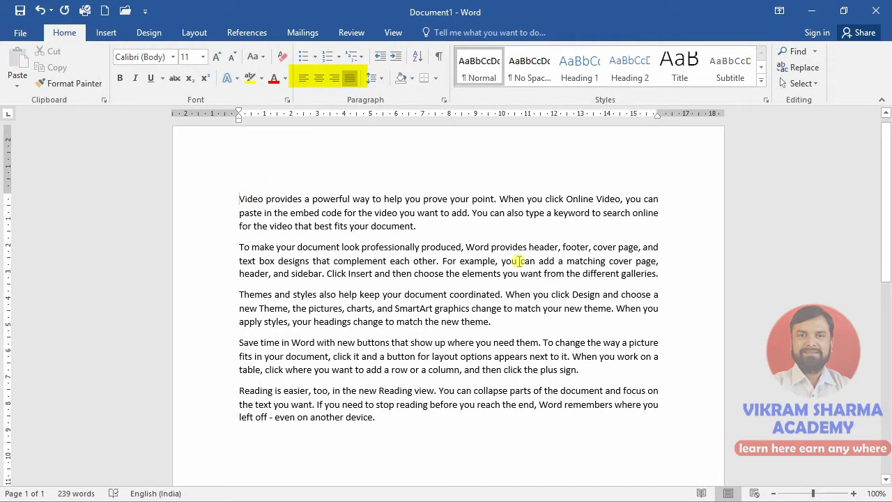
{"action": "scroll", "coordinate": [519, 261], "scroll_direction": "up", "scroll_amount": 1}
{"action": "type", "text": "28,"}
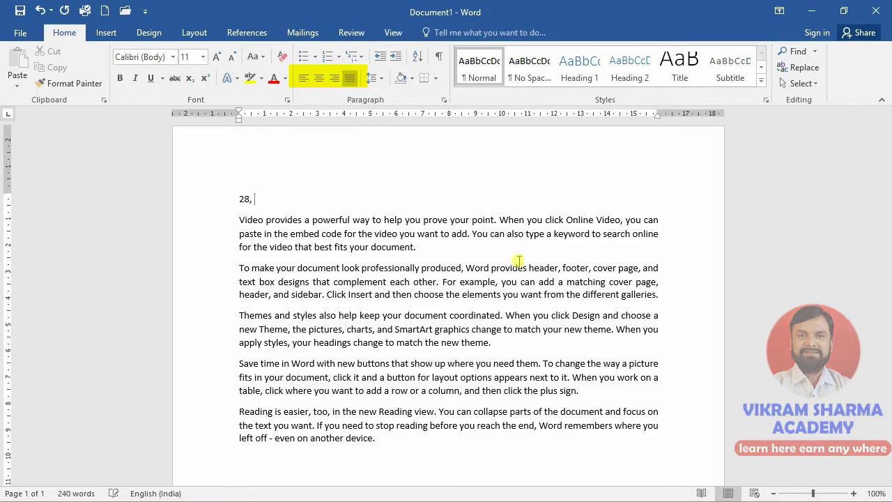
Type the three-line institute address at the top, followed by an empty line
{"action": "type", "text": "GAIT ICTL C"}
{"action": "type", "text": "OMPUTER EDUCATION"}
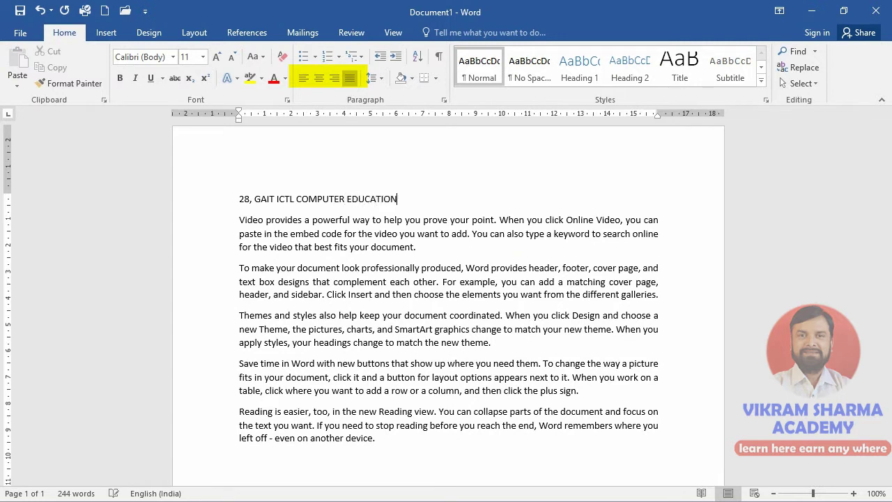
{"action": "key", "text": "Return"}
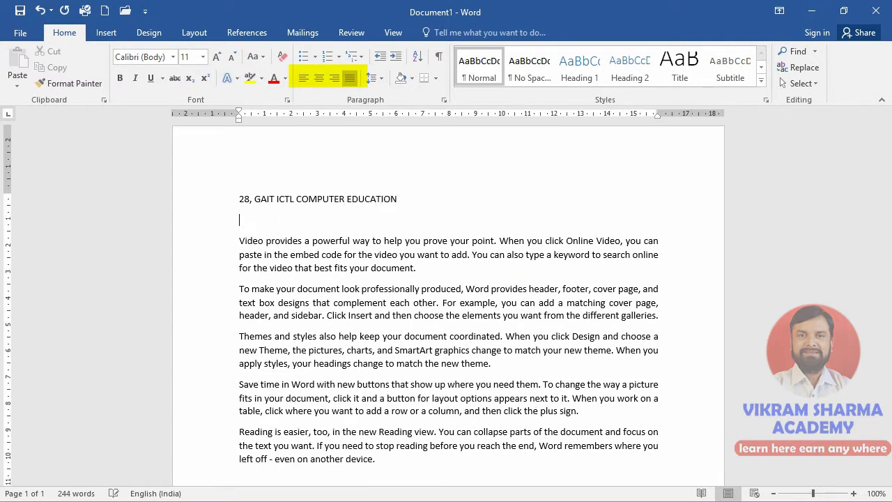
{"action": "type", "text": "SHASTRI NAGAR, JAIPUR"}
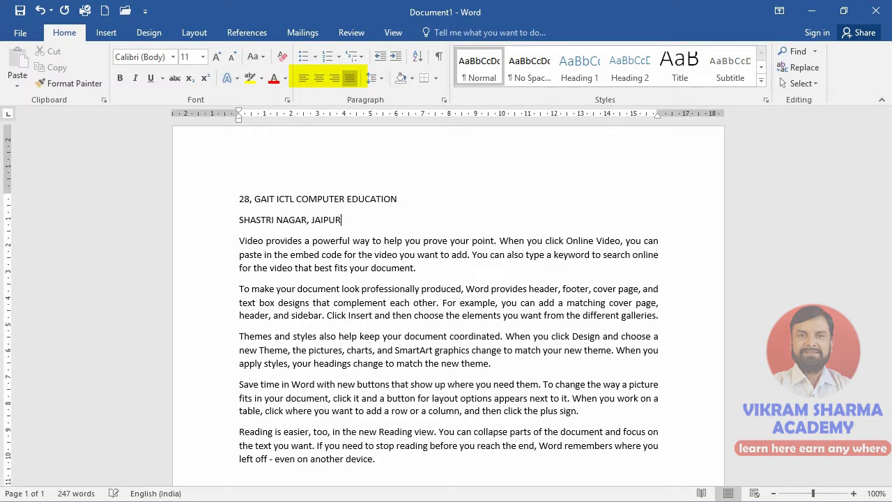
{"action": "key", "text": "Return"}
{"action": "type", "text": "RAJASTHAN"}
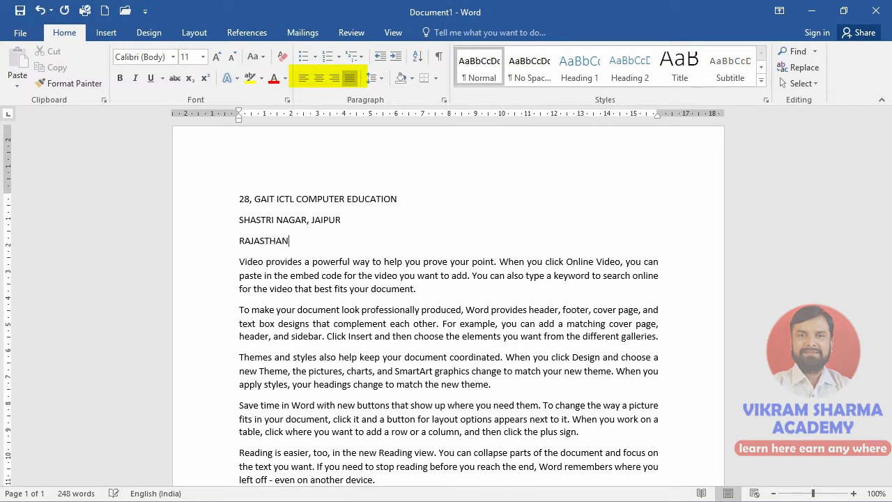
{"action": "key", "text": "Return"}
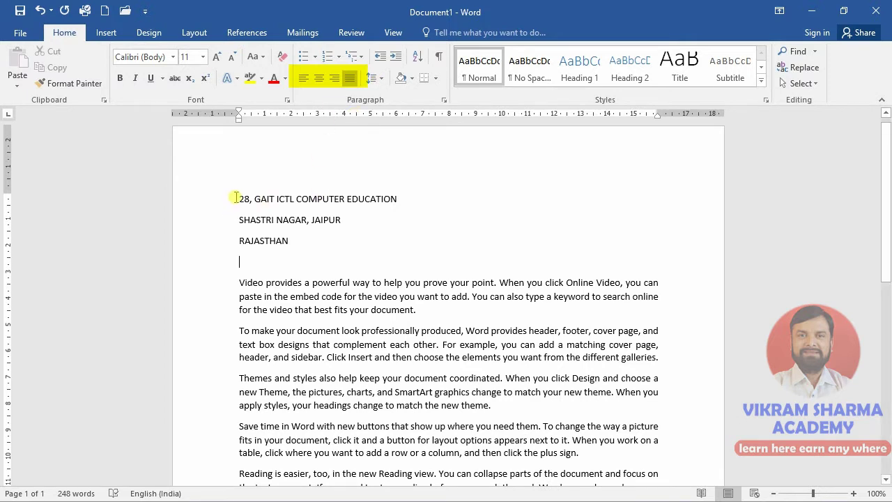
Right-align the three address lines with Ctrl+R
{"action": "left_click_drag", "start_coordinate": [235, 198], "coordinate": [297, 239]}
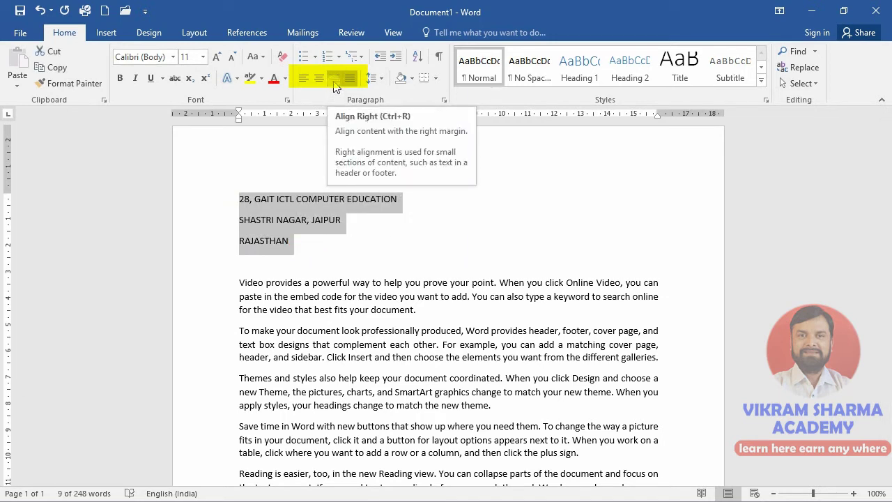
{"action": "key", "text": "ctrl+r"}
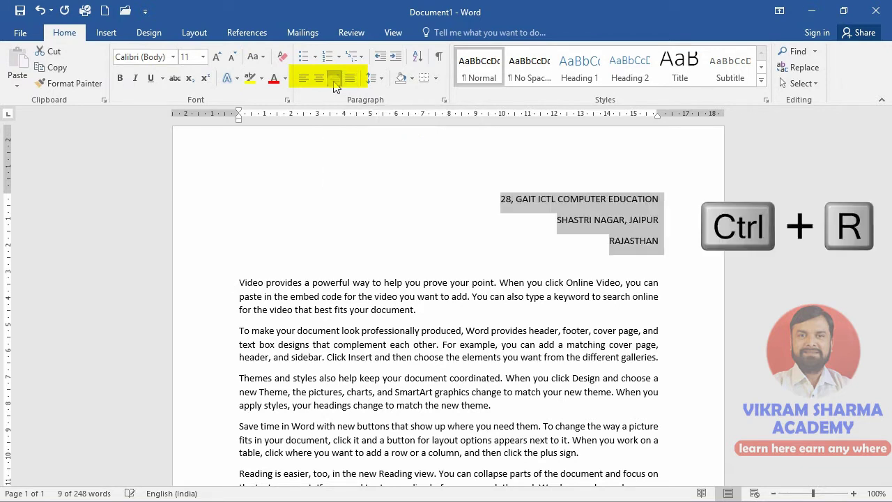
{"action": "left_click", "coordinate": [423, 347]}
Add a right-aligned 'Ms-Word Training' line below the address
{"action": "left_click", "coordinate": [650, 259]}
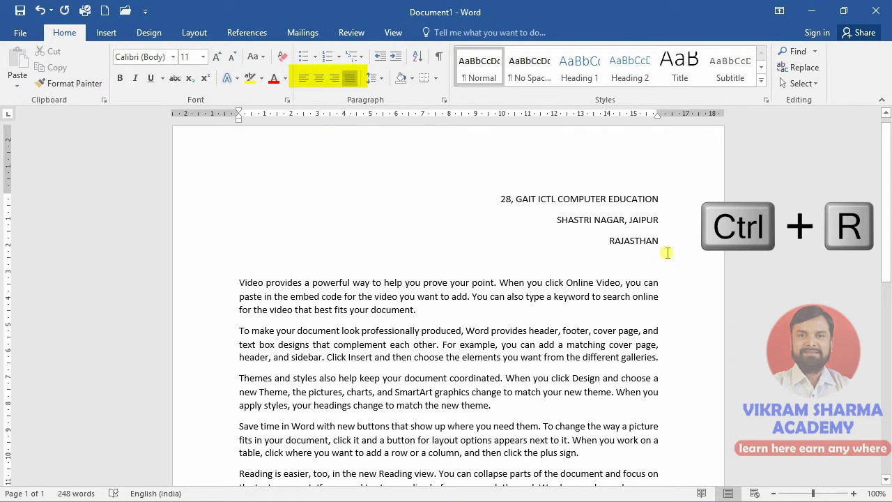
{"action": "key", "text": "Return"}
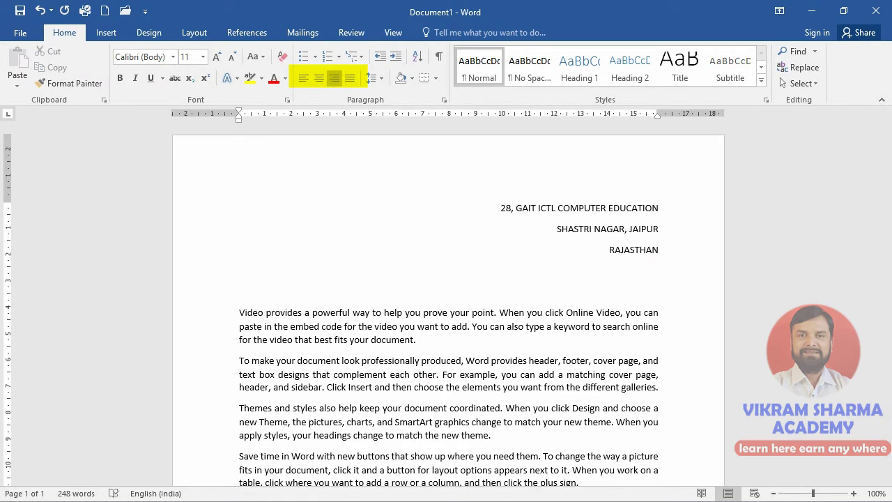
{"action": "type", "text": "mS"}
{"action": "type", "text": "-Word"}
{"action": "type", "text": " Train"}
{"action": "type", "text": "ing"}
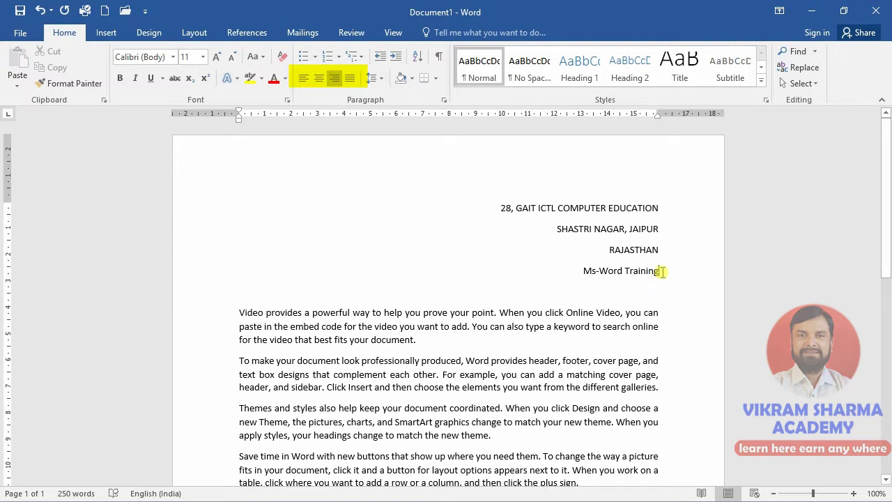
Make the Ms-Word Training heading centred, bold, size 14, all capitals and underlined
{"action": "left_click_drag", "start_coordinate": [661, 272], "coordinate": [575, 271]}
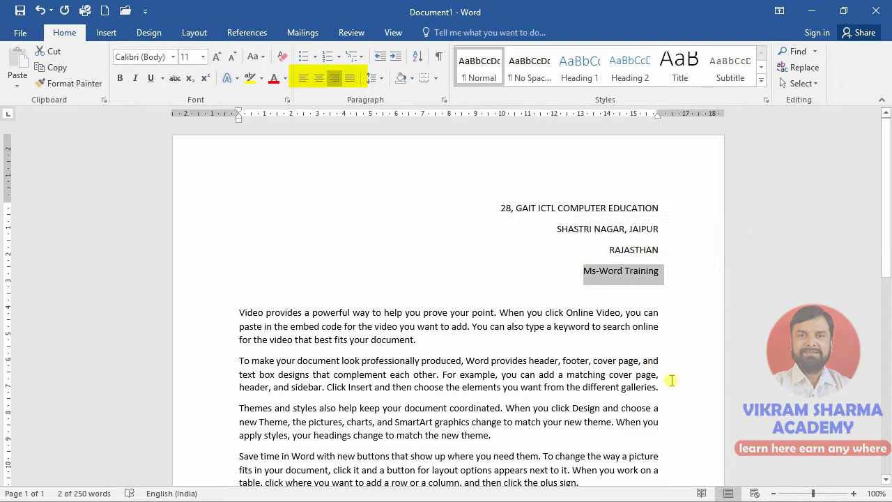
{"action": "key", "text": "ctrl+e"}
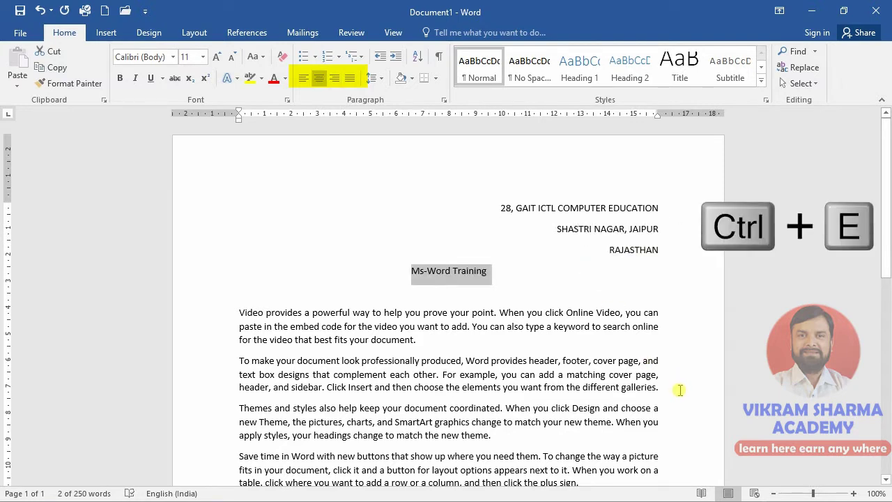
{"action": "key", "text": "ctrl+b"}
{"action": "key", "text": "ctrl+shift+period"}
{"action": "key", "text": "ctrl+shift+period"}
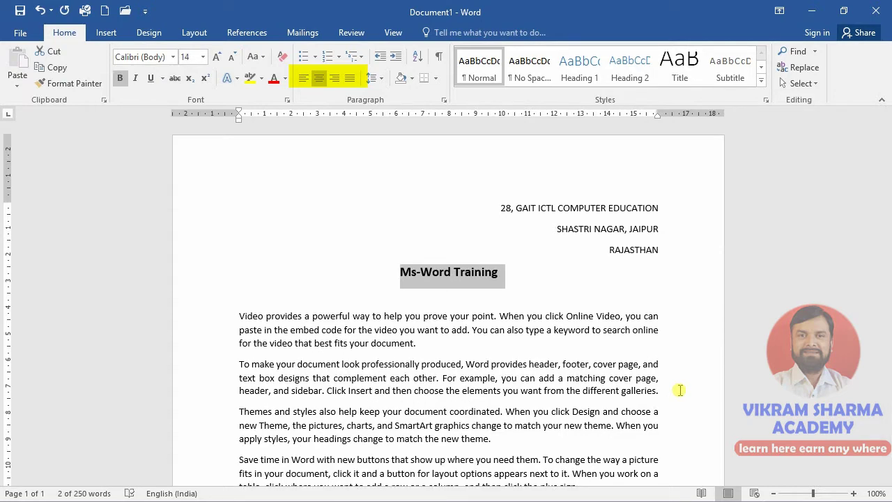
{"action": "key", "text": "ctrl+shift+a"}
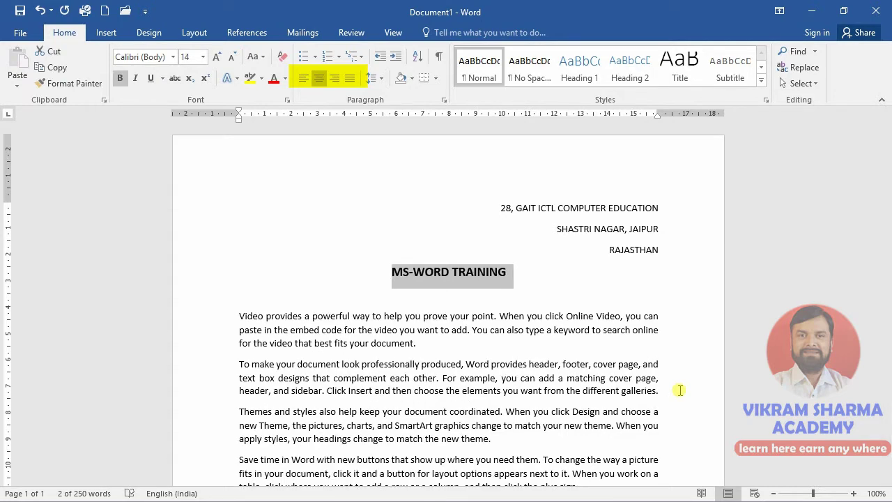
{"action": "key", "text": "ctrl+u"}
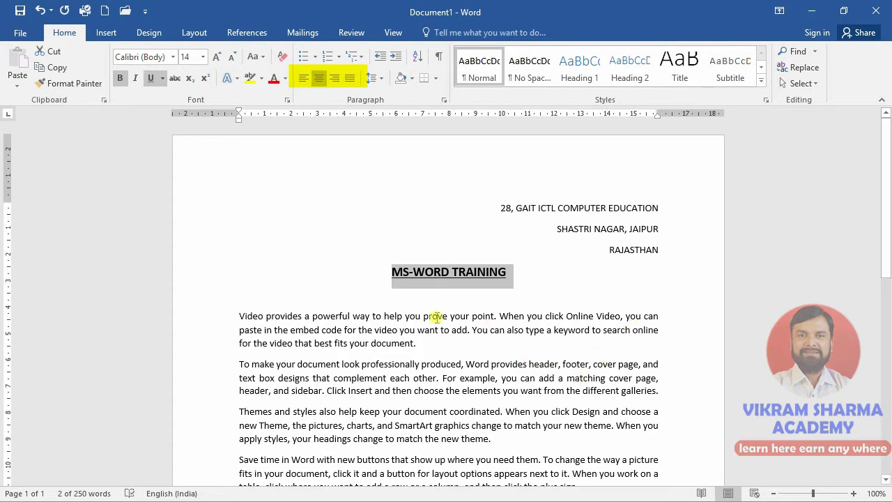
{"action": "left_click", "coordinate": [465, 301]}
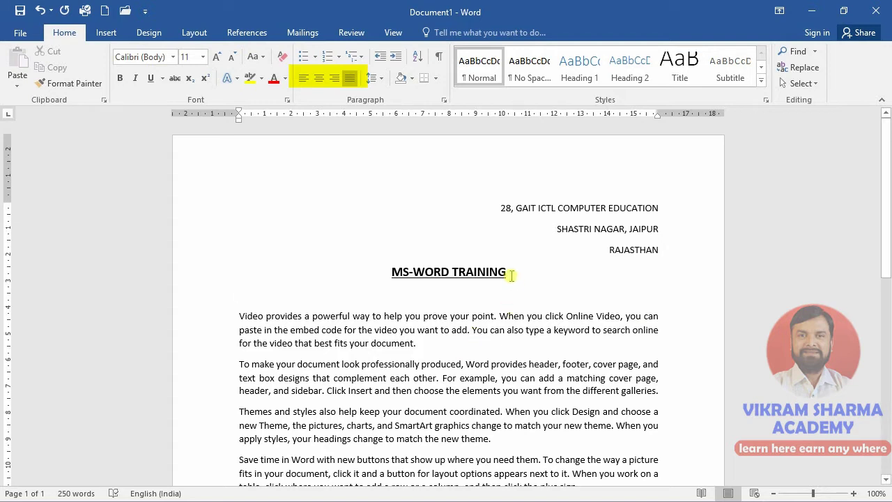
{"action": "left_click_drag", "start_coordinate": [510, 272], "coordinate": [396, 272]}
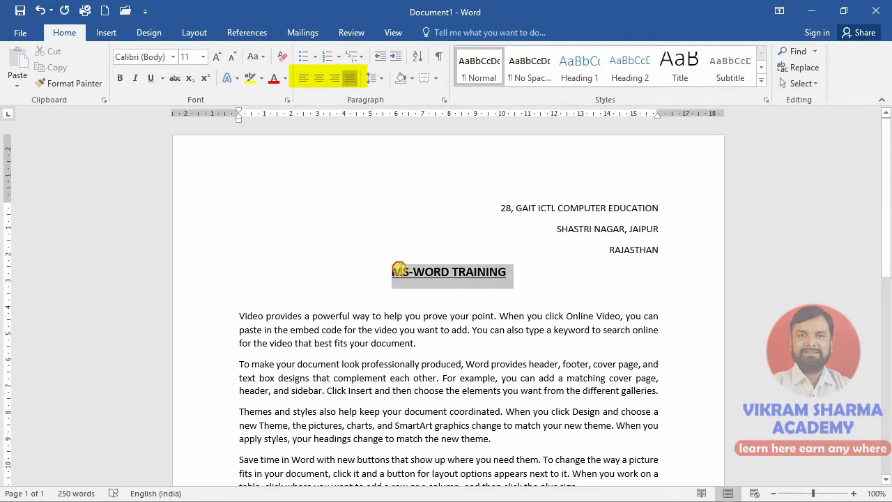
{"action": "left_click", "coordinate": [557, 208]}
{"action": "left_click_drag", "start_coordinate": [506, 208], "coordinate": [669, 254]}
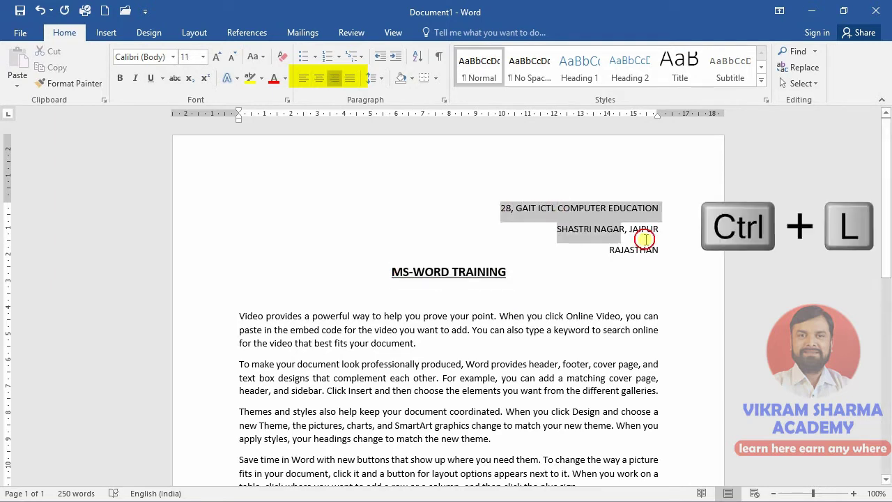
{"action": "key", "text": "ctrl+l"}
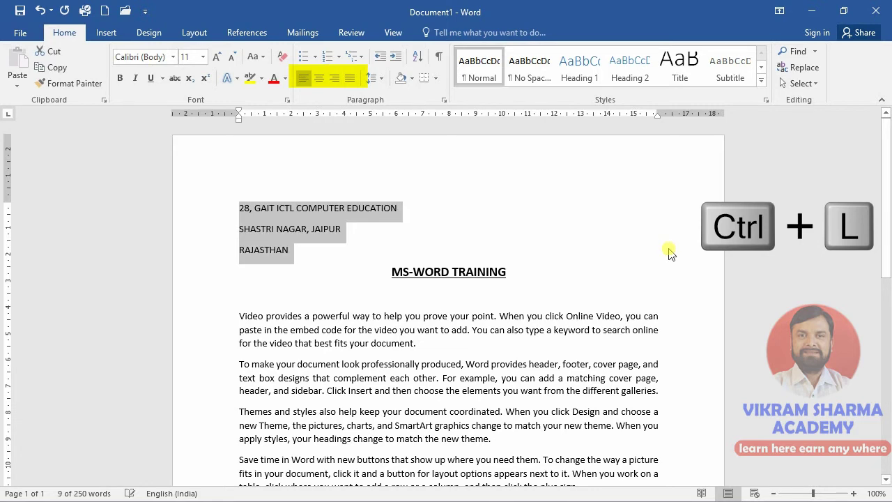
{"action": "key", "text": "ctrl+r"}
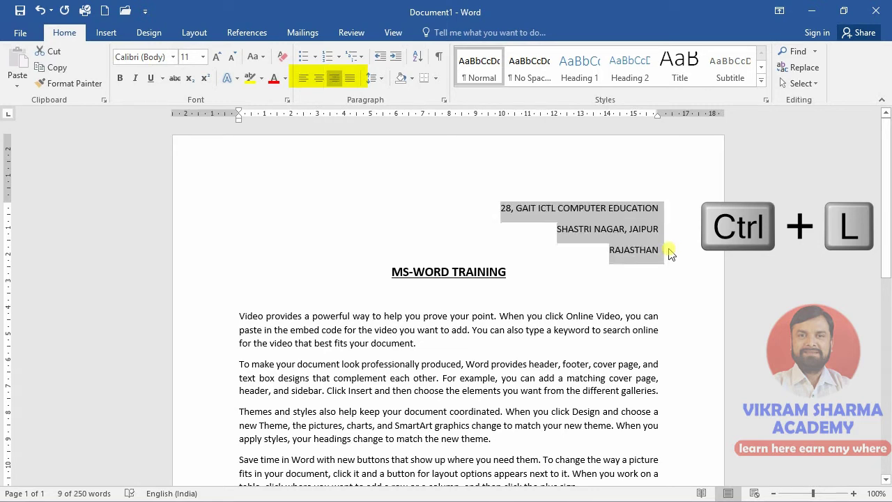
{"action": "key", "text": "ctrl+e"}
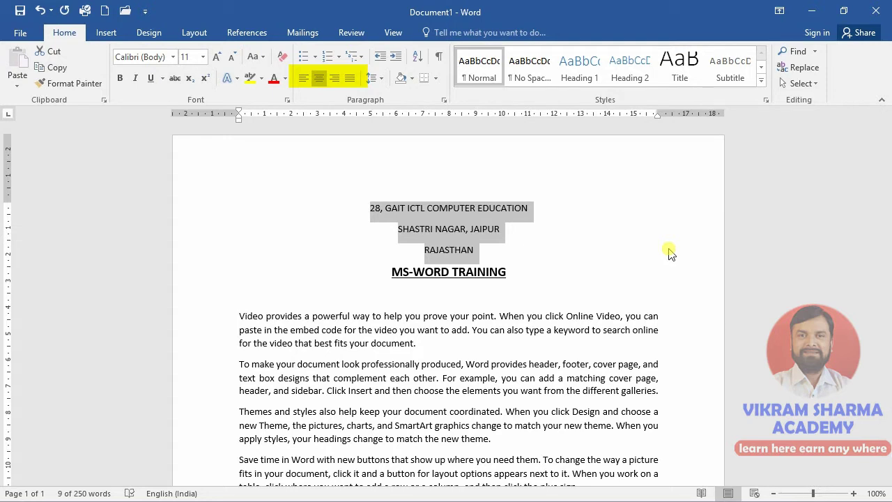
{"action": "key", "text": "ctrl+l"}
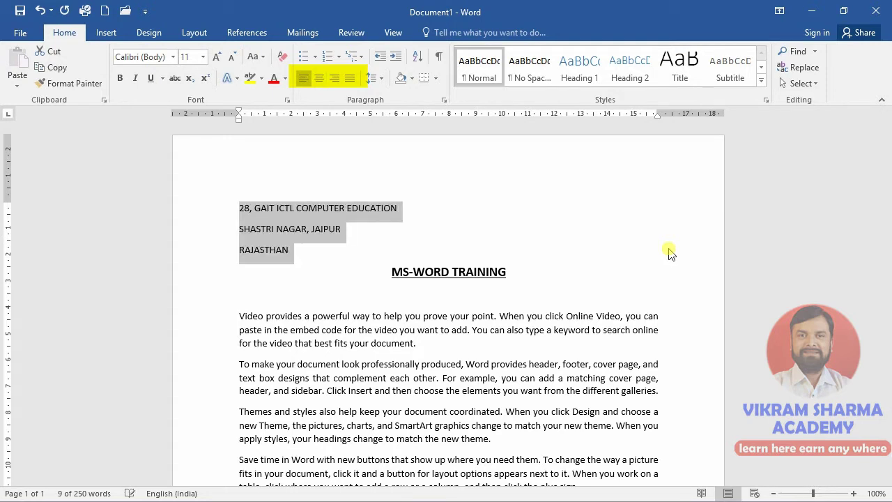
{"action": "key", "text": "ctrl+r"}
{"action": "left_click", "coordinate": [571, 300]}
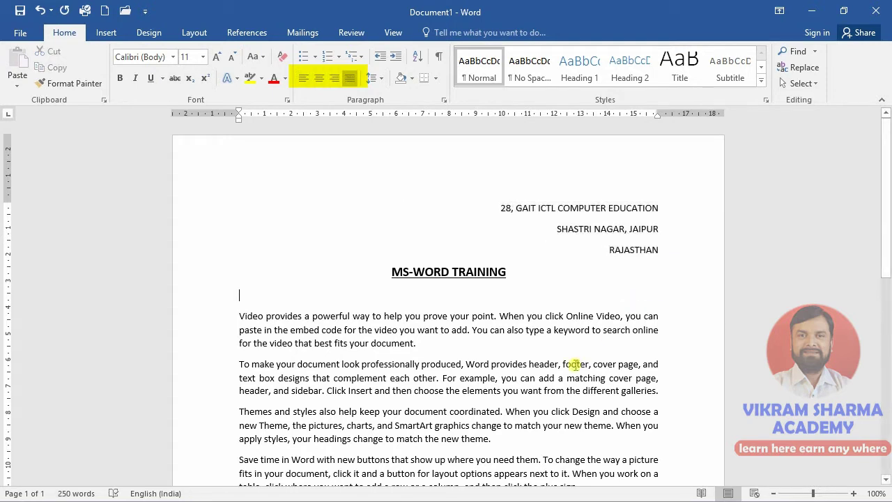
{"action": "scroll", "coordinate": [568, 335], "scroll_direction": "down", "scroll_amount": 2}
{"action": "scroll", "coordinate": [568, 340], "scroll_direction": "down", "scroll_amount": 2}
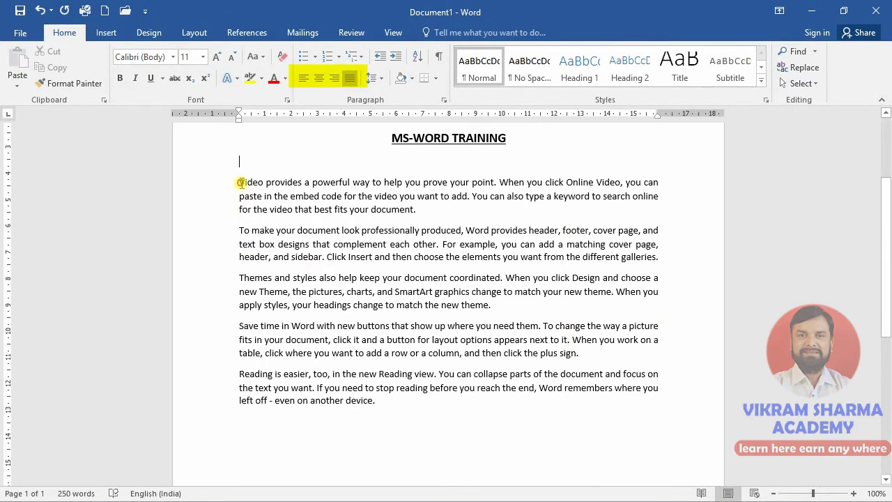
{"action": "mouse_move", "coordinate": [239, 182]}
{"action": "left_mouse_down"}
{"action": "mouse_move", "coordinate": [333, 370]}
{"action": "mouse_move", "coordinate": [397, 396]}
{"action": "left_mouse_up"}
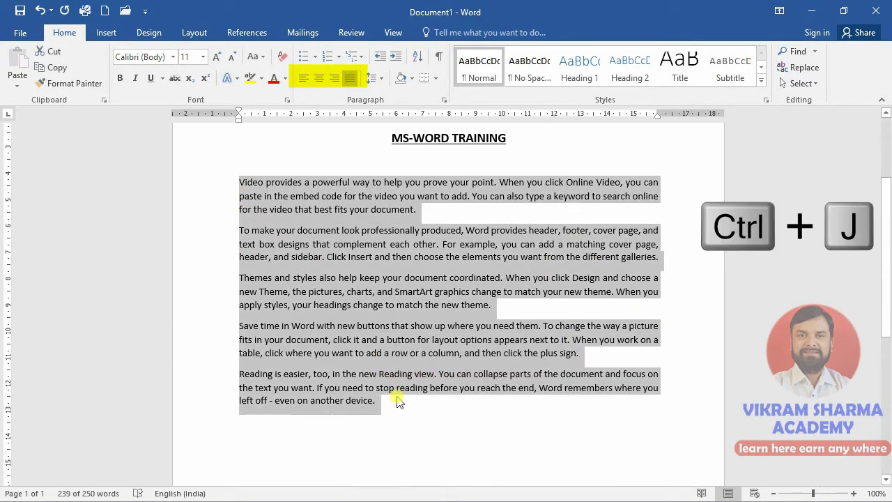
{"action": "key", "text": "ctrl+l"}
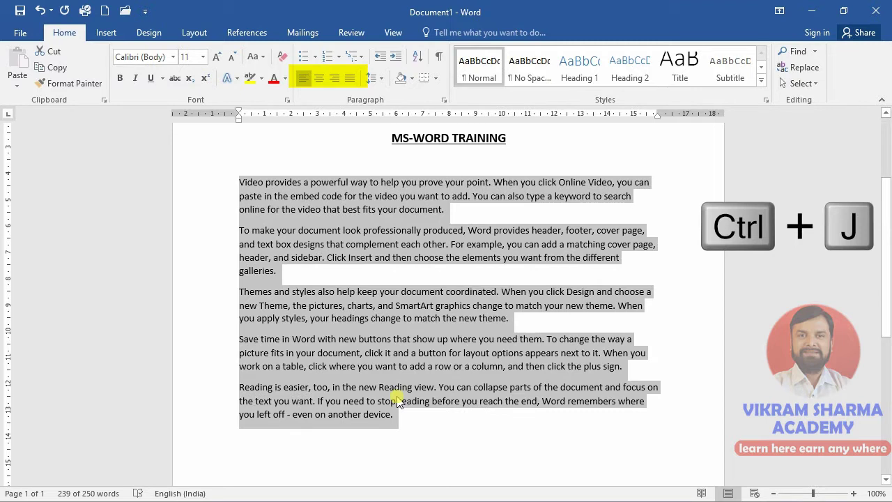
{"action": "key", "text": "ctrl+j"}
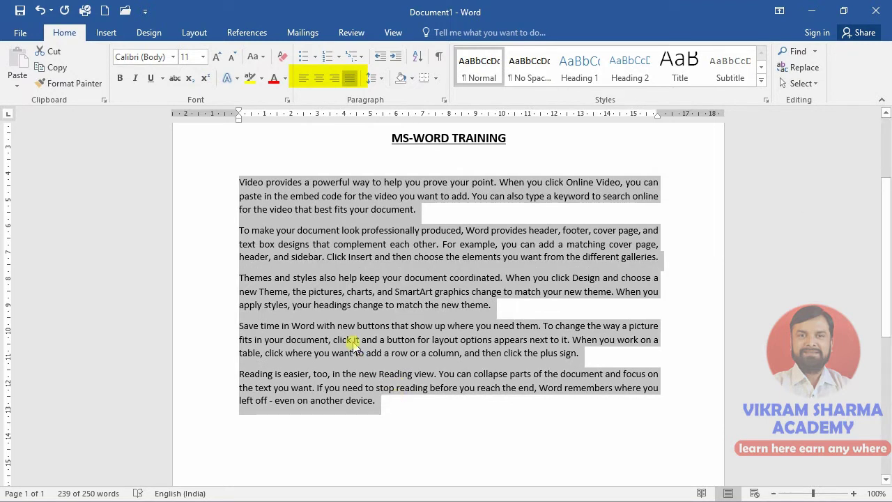
{"action": "left_click", "coordinate": [353, 305]}
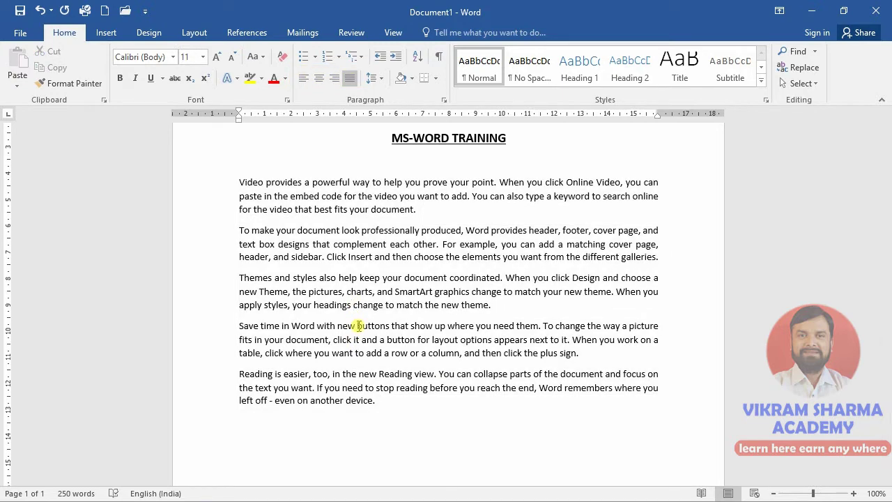
Select the five body paragraphs and try 1.0, 1.15 and 1.5 line spacing
{"action": "left_click", "coordinate": [296, 292]}
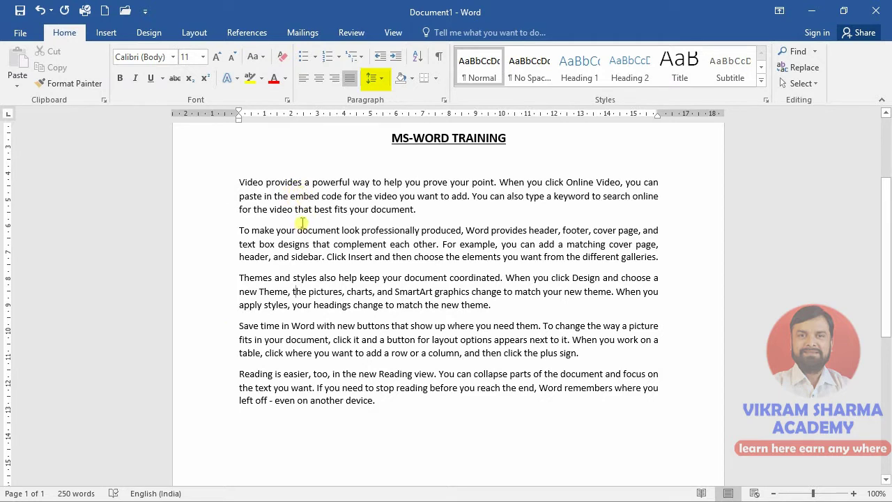
{"action": "left_click_drag", "start_coordinate": [238, 181], "coordinate": [384, 401]}
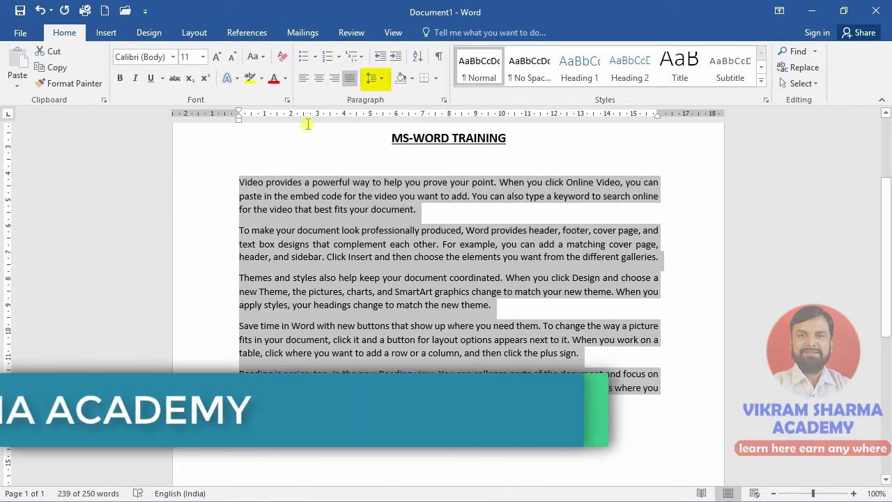
{"action": "left_click", "coordinate": [381, 80]}
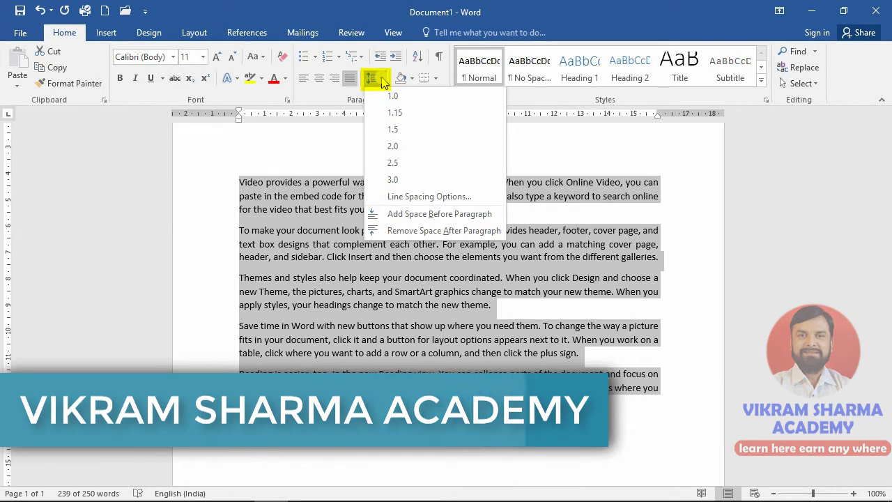
{"action": "left_click", "coordinate": [393, 97]}
{"action": "left_click", "coordinate": [380, 79]}
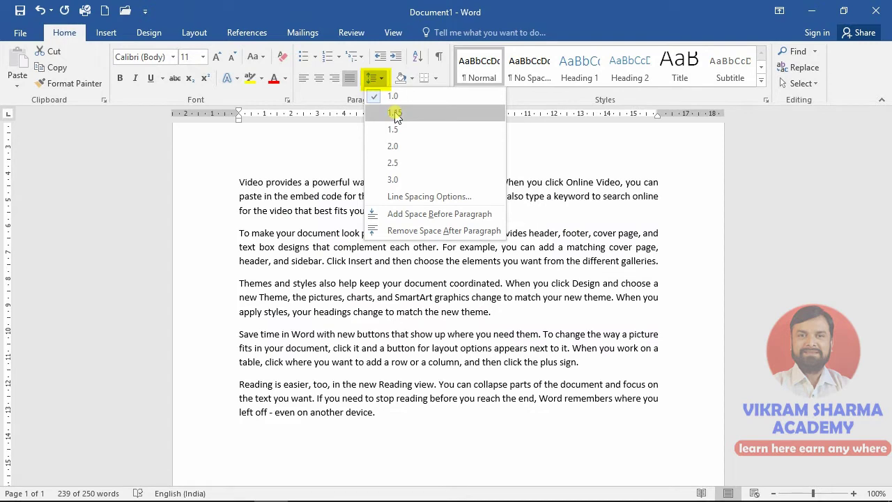
{"action": "left_click", "coordinate": [395, 113]}
{"action": "left_click", "coordinate": [380, 79]}
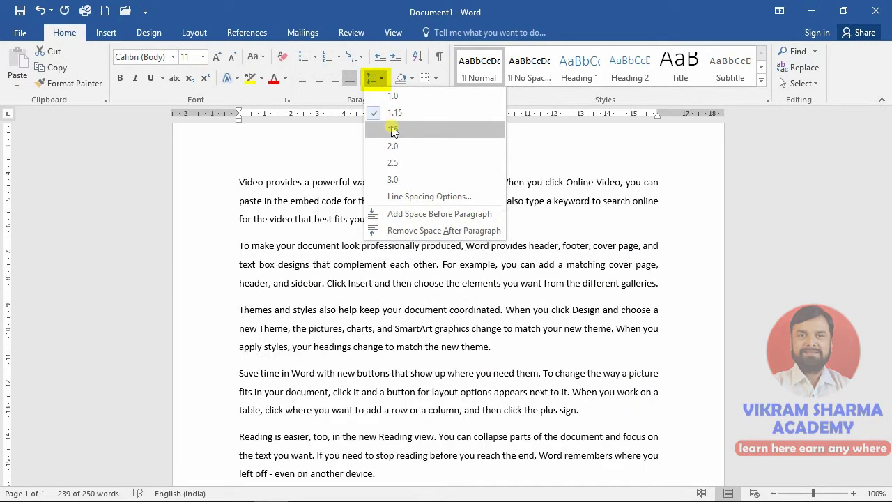
{"action": "left_click", "coordinate": [393, 113]}
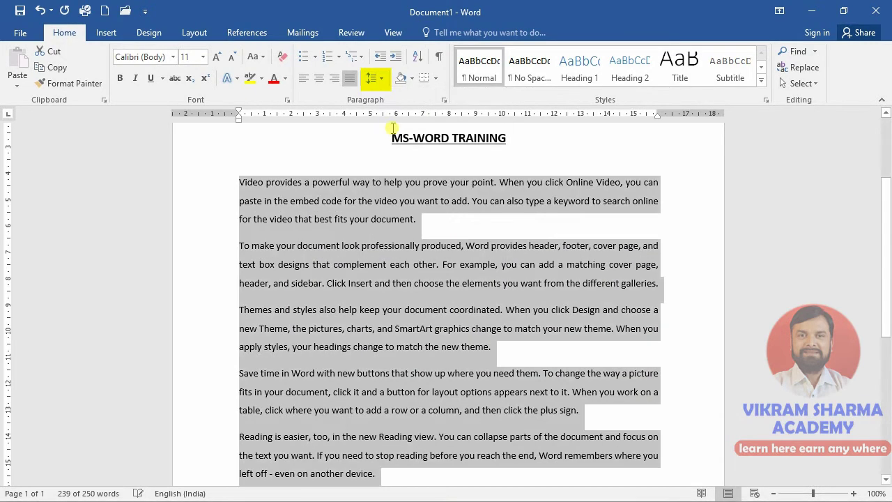
Try 2.0 and 2.5 line spacing, ending on 3.0 triple spacing
{"action": "left_click", "coordinate": [377, 83]}
{"action": "left_click", "coordinate": [389, 129]}
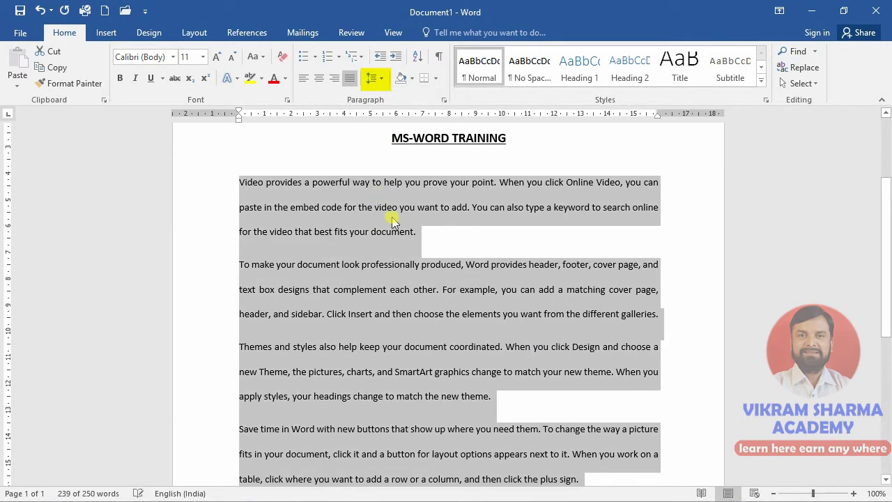
{"action": "left_click", "coordinate": [378, 81]}
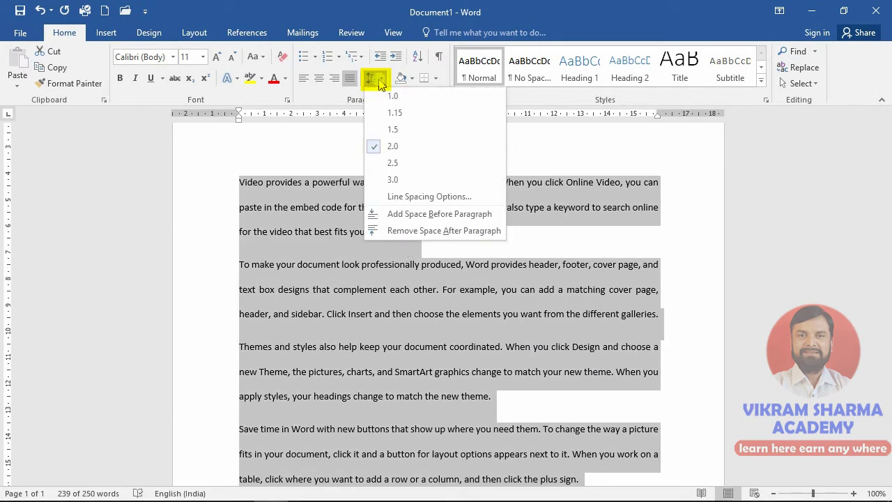
{"action": "left_click", "coordinate": [393, 163]}
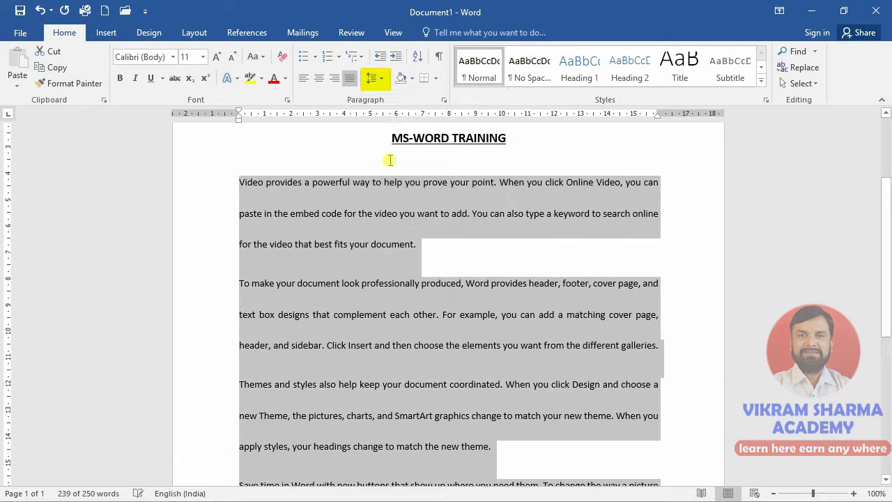
{"action": "left_click", "coordinate": [374, 79]}
{"action": "left_click", "coordinate": [392, 175]}
{"action": "scroll", "coordinate": [398, 176], "scroll_direction": "down", "scroll_amount": 3}
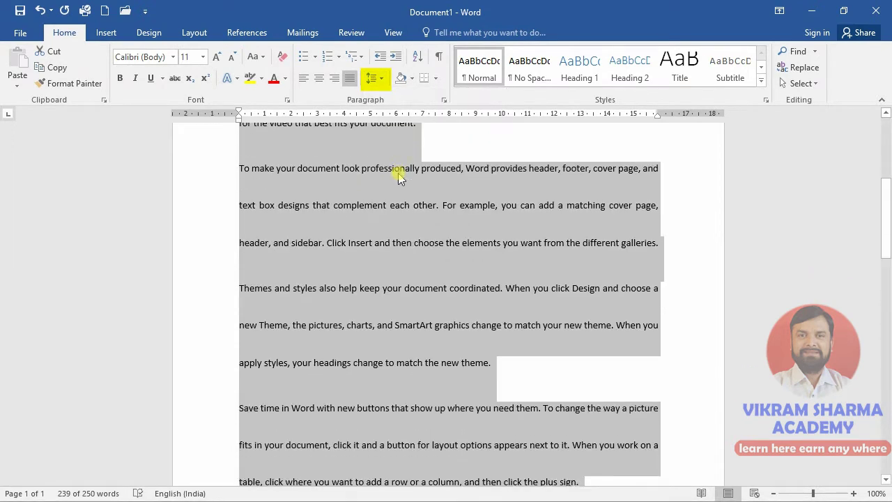
{"action": "scroll", "coordinate": [399, 178], "scroll_direction": "down", "scroll_amount": 3}
{"action": "scroll", "coordinate": [450, 179], "scroll_direction": "down", "scroll_amount": 2}
{"action": "scroll", "coordinate": [414, 132], "scroll_direction": "up", "scroll_amount": 1}
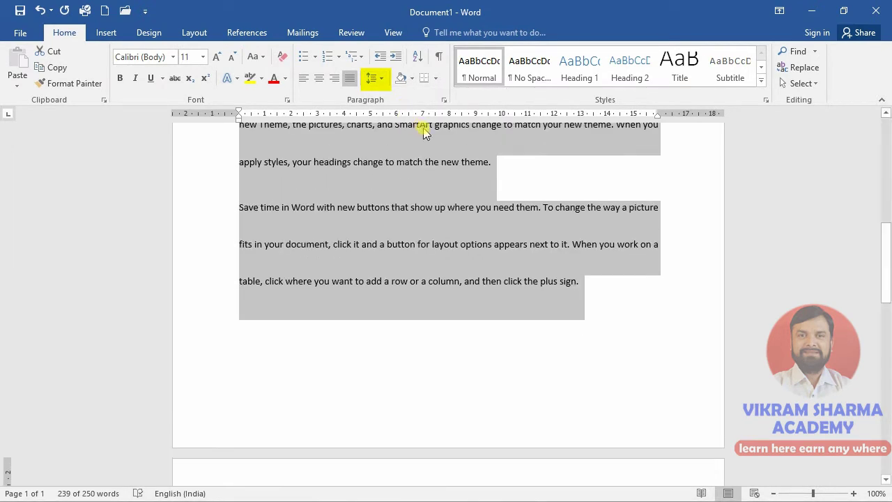
{"action": "scroll", "coordinate": [424, 130], "scroll_direction": "up", "scroll_amount": 3}
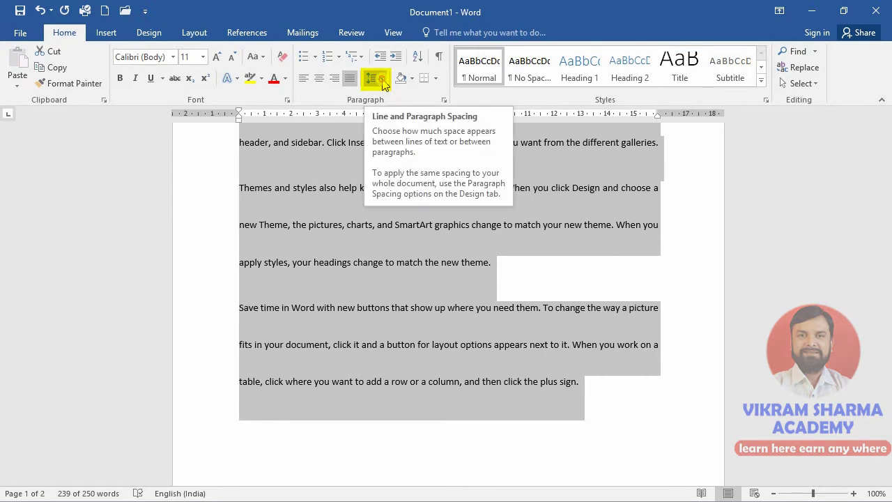
{"action": "left_click", "coordinate": [382, 80]}
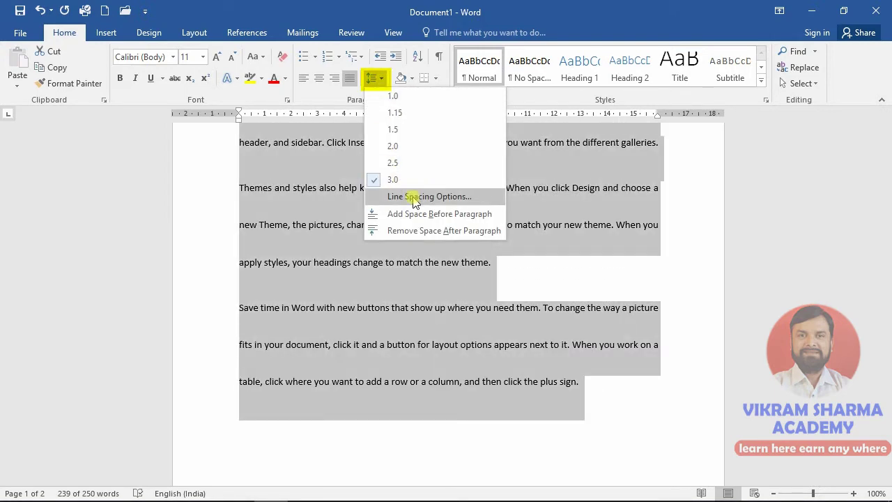
Set the line spacing to a multiple of 4 in the Paragraph dialog
{"action": "left_click", "coordinate": [413, 198]}
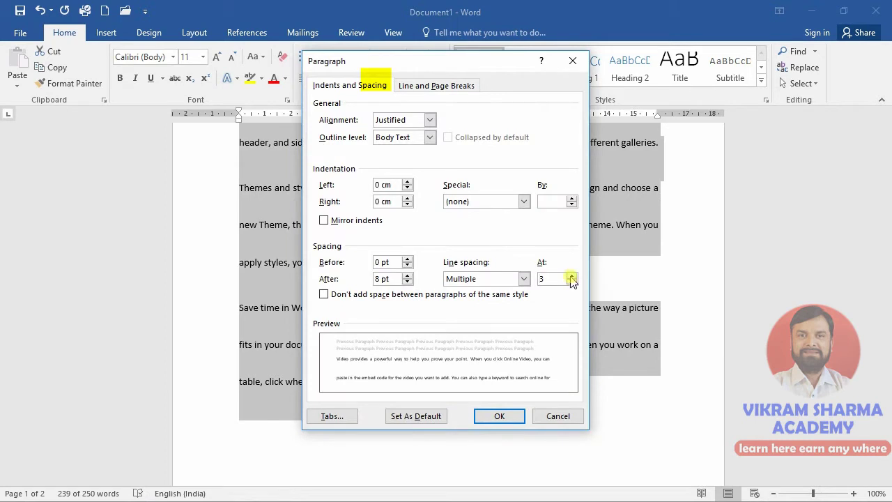
{"action": "left_click", "coordinate": [571, 280]}
{"action": "left_click", "coordinate": [572, 276]}
{"action": "left_click", "coordinate": [571, 276]}
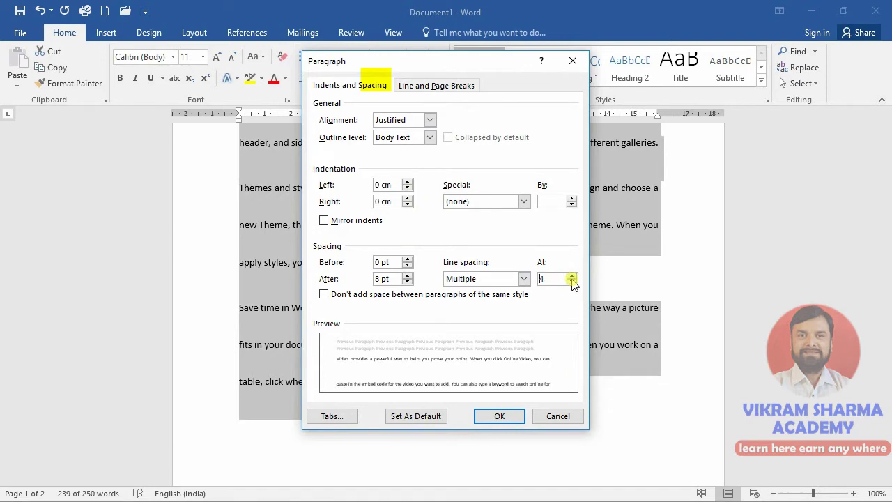
{"action": "left_click", "coordinate": [507, 416]}
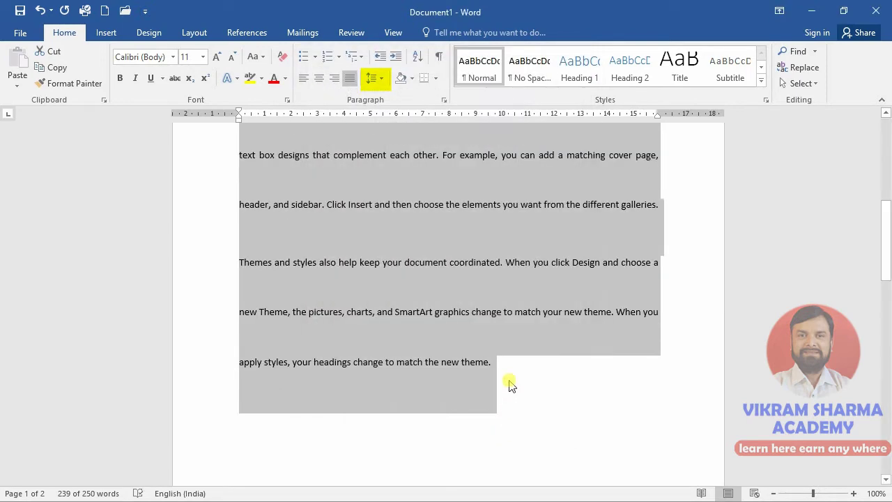
Change the body paragraphs' line spacing back to 1.15
{"action": "scroll", "coordinate": [510, 369], "scroll_direction": "up", "scroll_amount": 3}
{"action": "scroll", "coordinate": [512, 359], "scroll_direction": "up", "scroll_amount": 3}
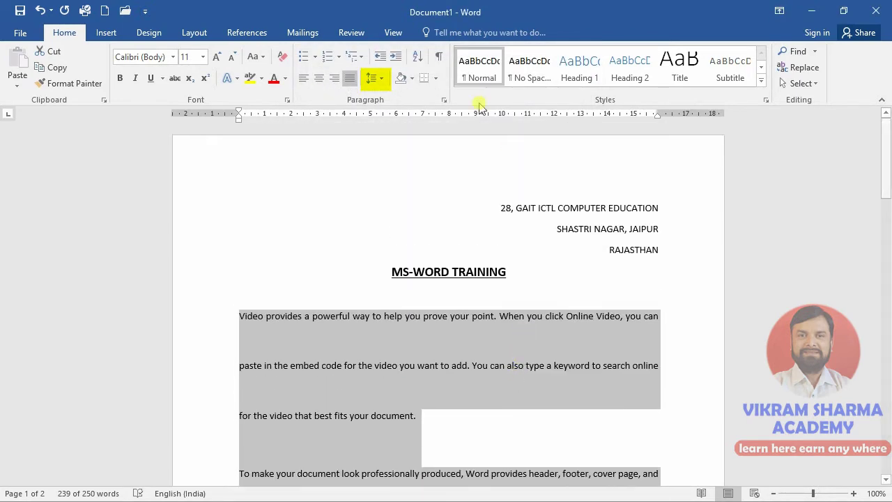
{"action": "left_click", "coordinate": [373, 78]}
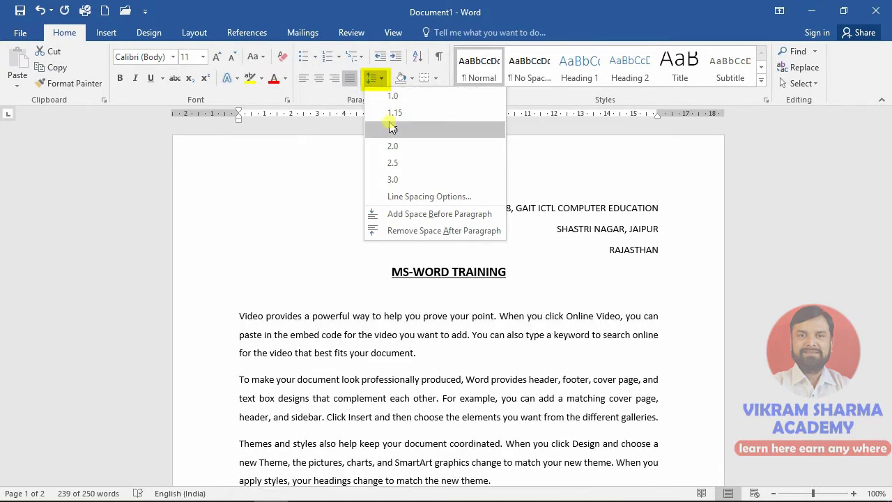
{"action": "left_click", "coordinate": [394, 113]}
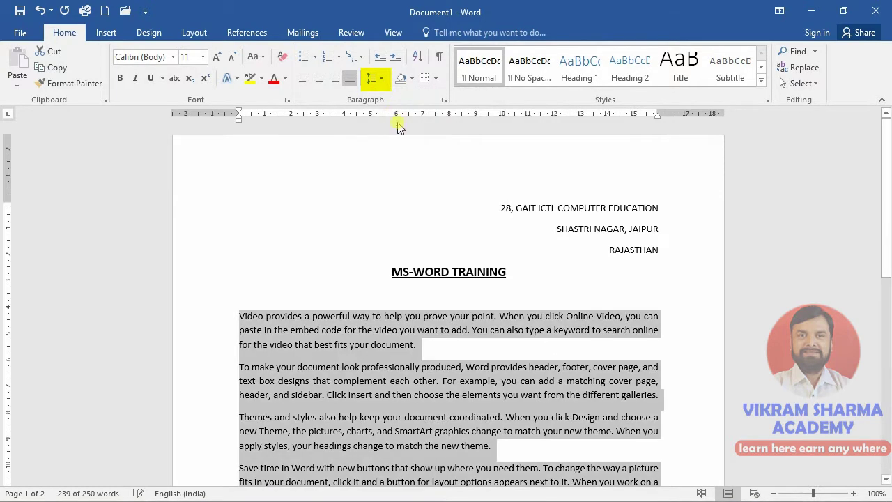
{"action": "scroll", "coordinate": [534, 234], "scroll_direction": "down", "scroll_amount": 3}
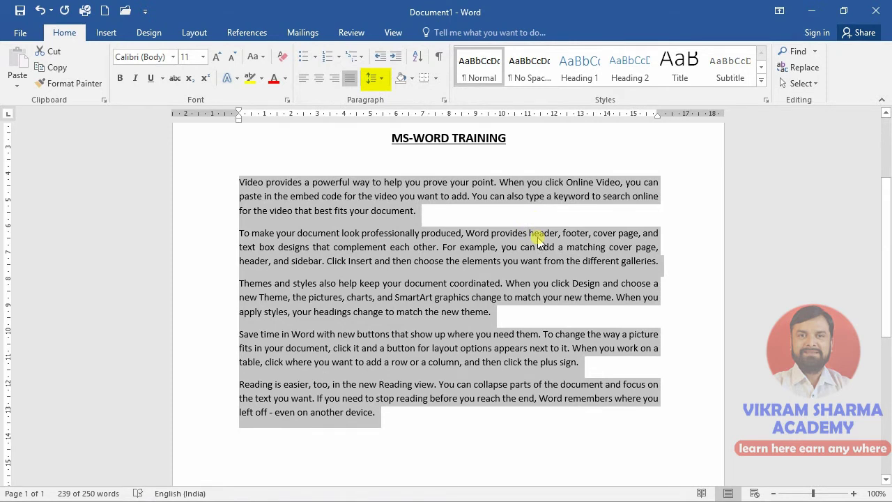
Try single, double and 1.5 spacing with Ctrl+1, Ctrl+2, Ctrl+5, ending single-spaced
{"action": "key", "text": "ctrl+1"}
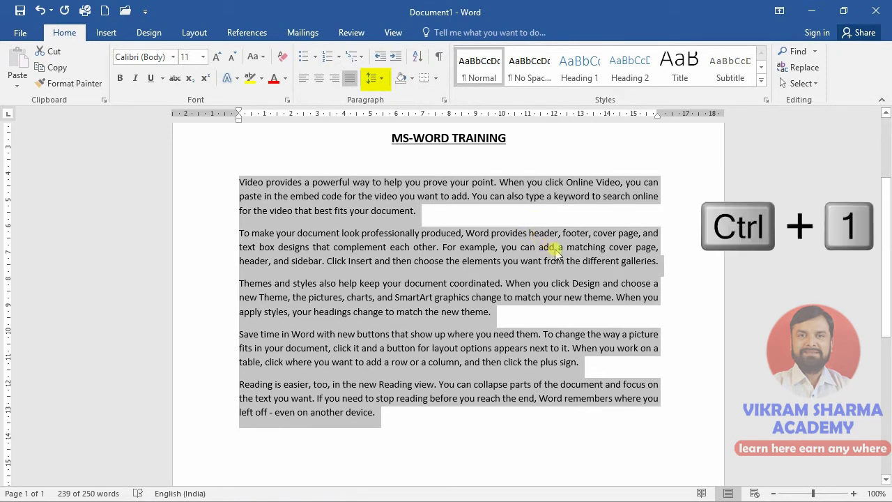
{"action": "key", "text": "ctrl+1"}
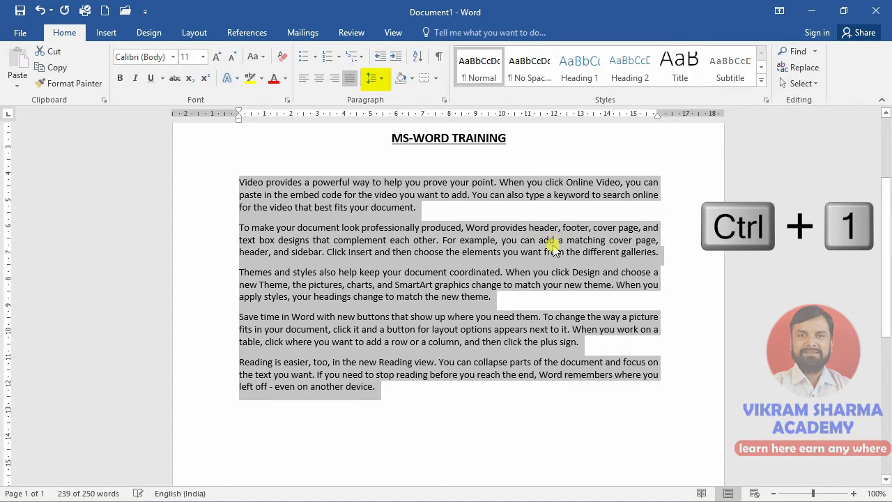
{"action": "key", "text": "ctrl+2"}
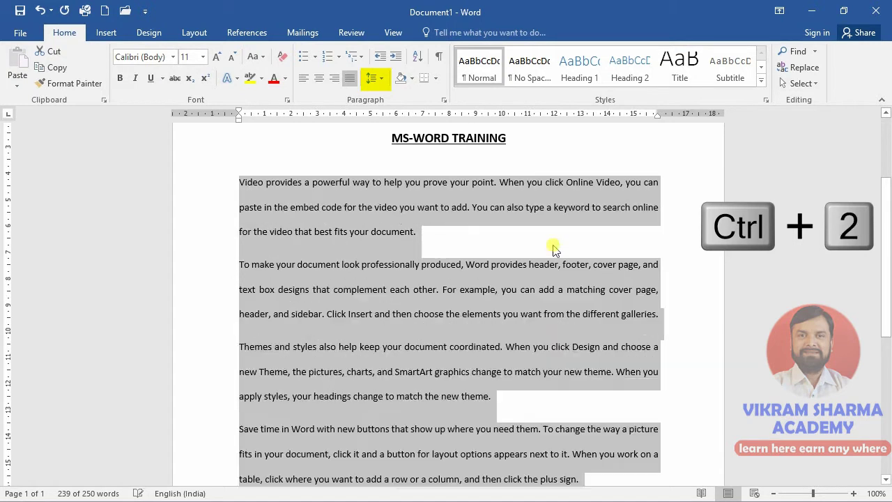
{"action": "key", "text": "ctrl+5"}
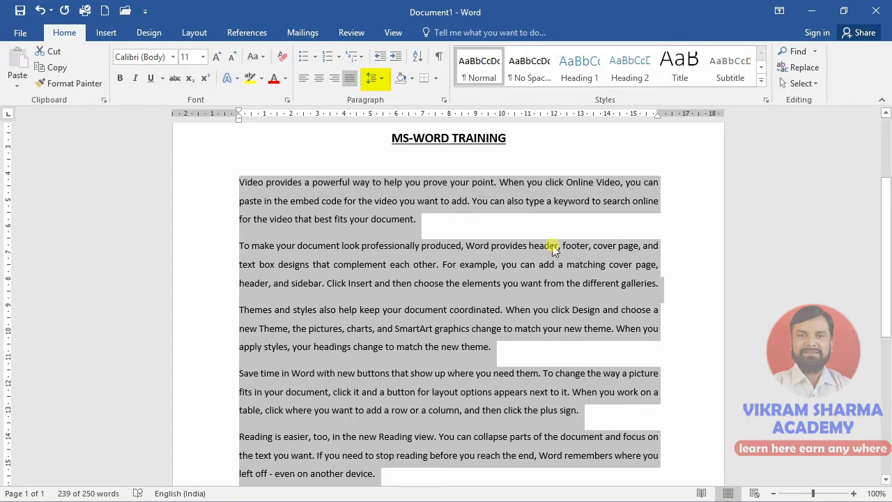
{"action": "key", "text": "ctrl+1"}
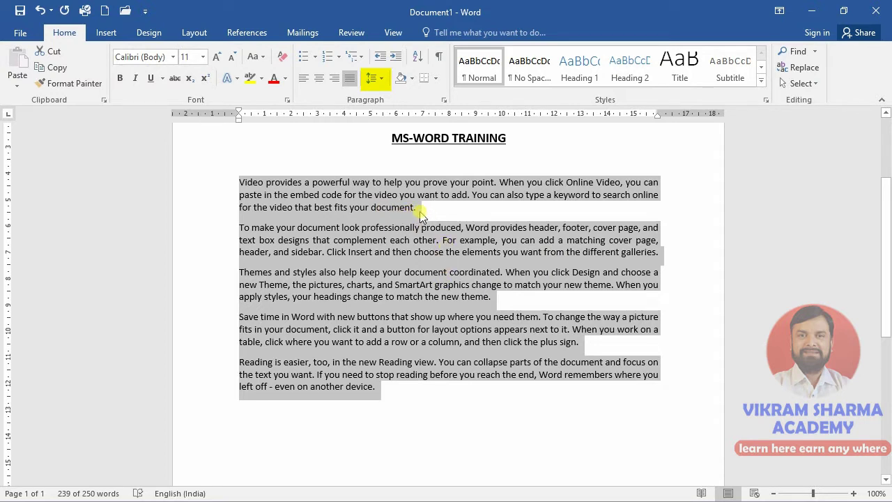
{"action": "left_click", "coordinate": [418, 255]}
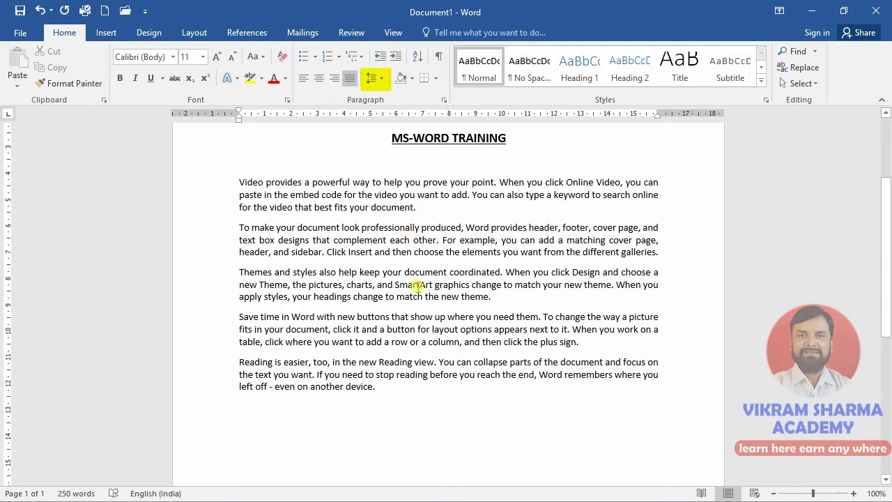
{"action": "scroll", "coordinate": [421, 289], "scroll_direction": "up", "scroll_amount": 4}
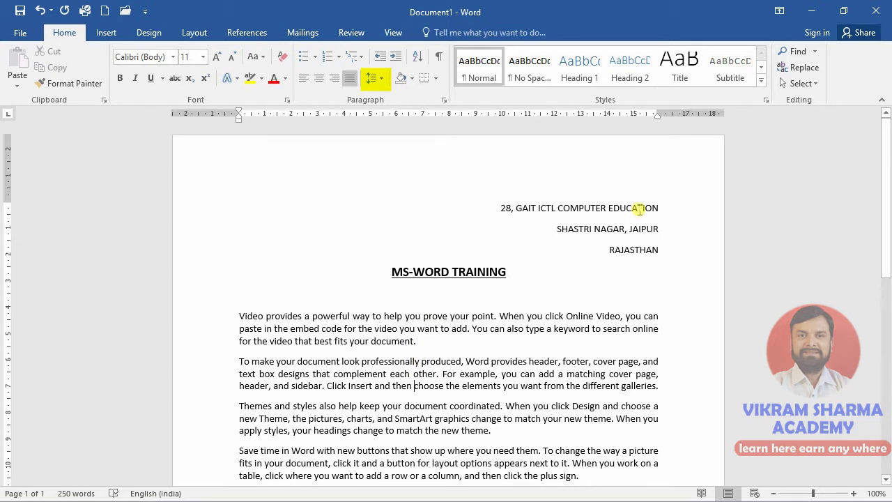
{"action": "left_click", "coordinate": [639, 208]}
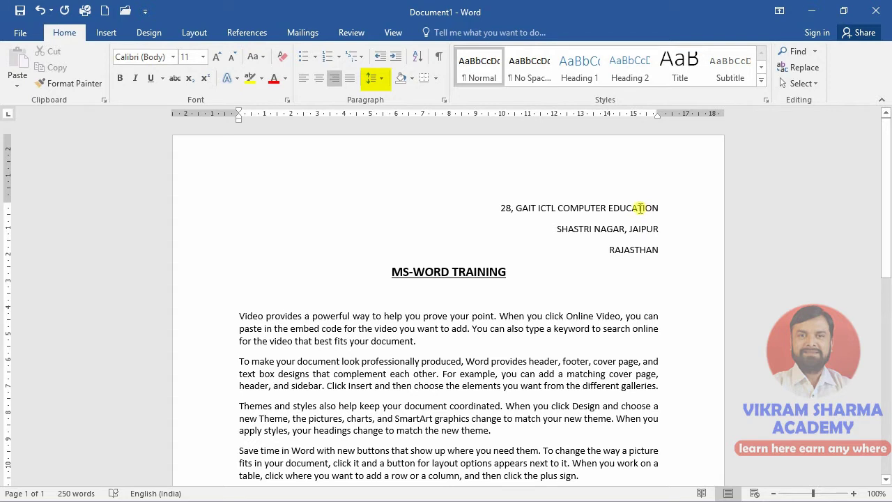
{"action": "left_click", "coordinate": [645, 228]}
{"action": "left_click", "coordinate": [439, 65]}
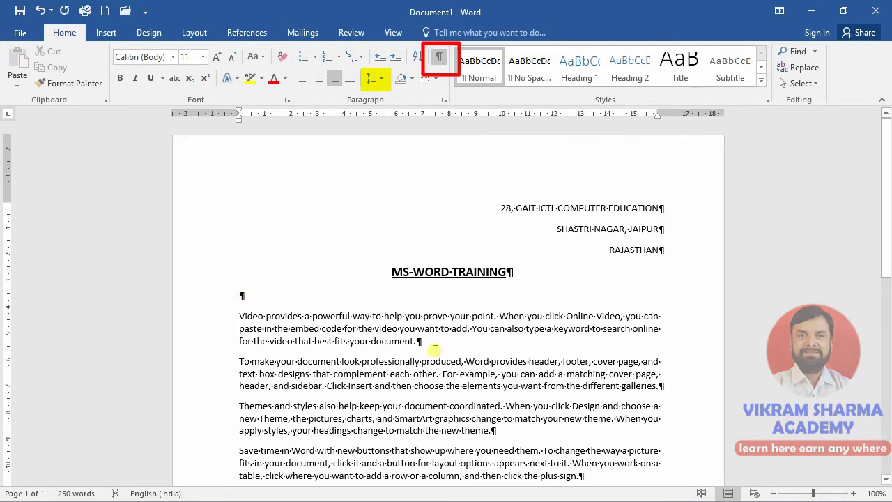
{"action": "scroll", "coordinate": [438, 350], "scroll_direction": "down", "scroll_amount": 2}
{"action": "scroll", "coordinate": [436, 338], "scroll_direction": "up", "scroll_amount": 1}
{"action": "scroll", "coordinate": [442, 341], "scroll_direction": "up", "scroll_amount": 1}
{"action": "left_click", "coordinate": [439, 67]}
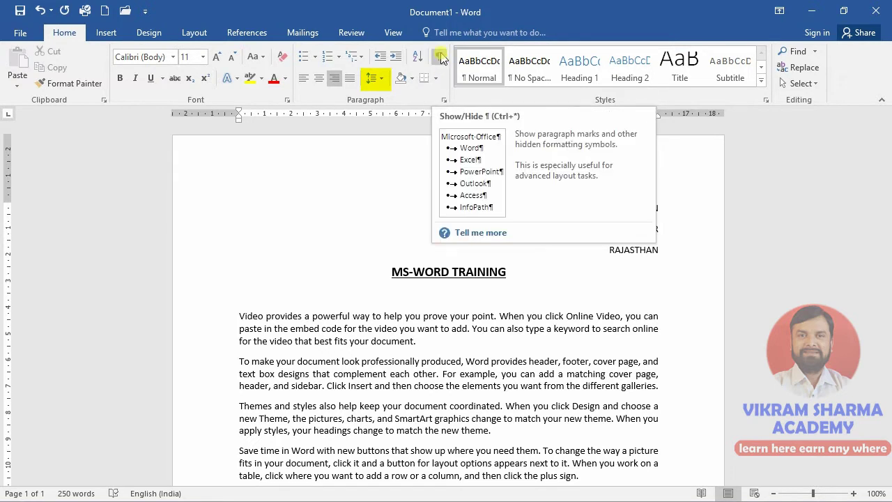
{"action": "left_click", "coordinate": [545, 278]}
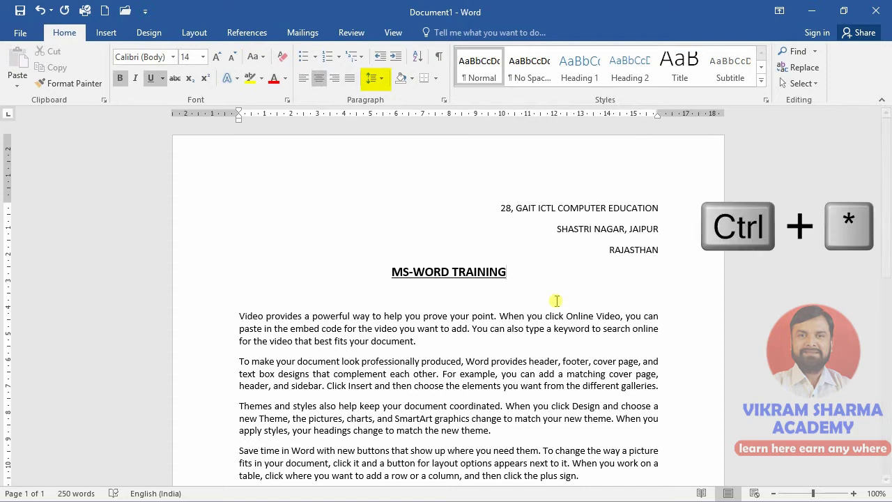
{"action": "key", "text": "ctrl+shift+8"}
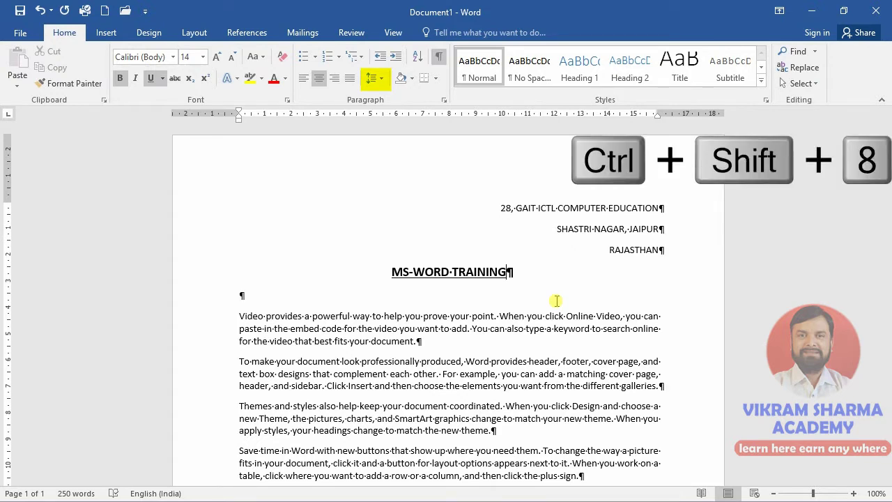
{"action": "key", "text": "ctrl+shift+8"}
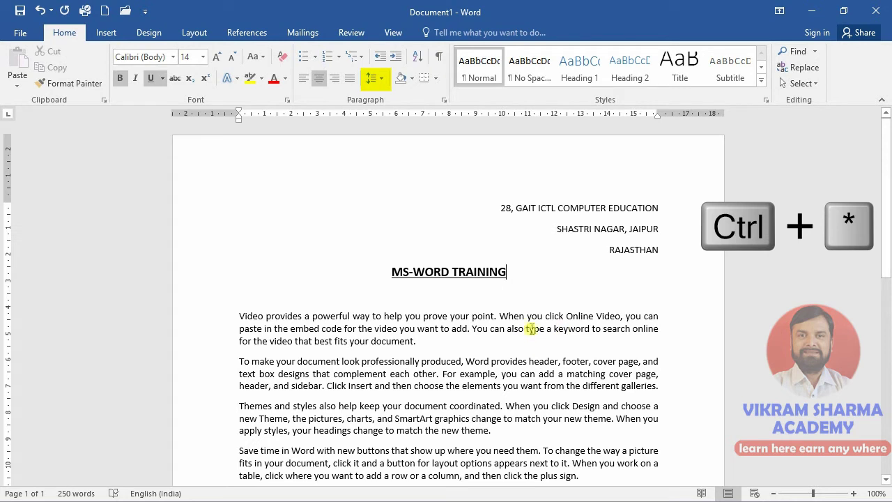
{"action": "key", "text": "ctrl+shift+8"}
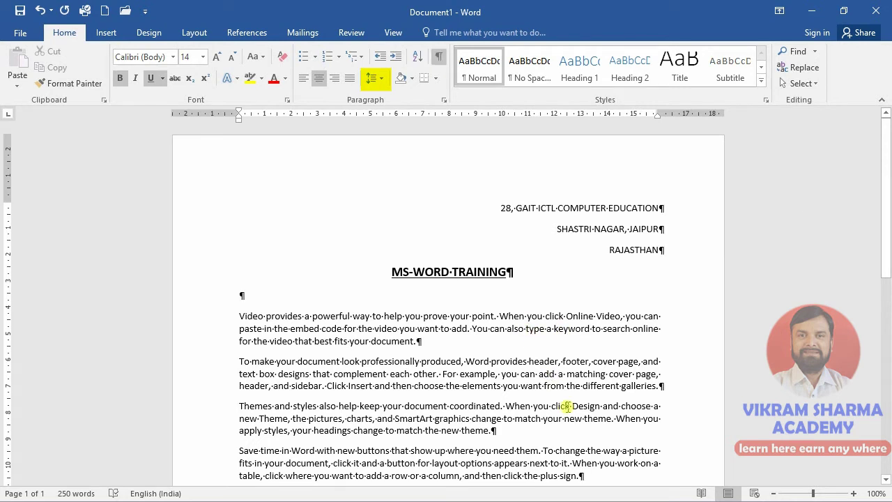
{"action": "key", "text": "ctrl+shift+8"}
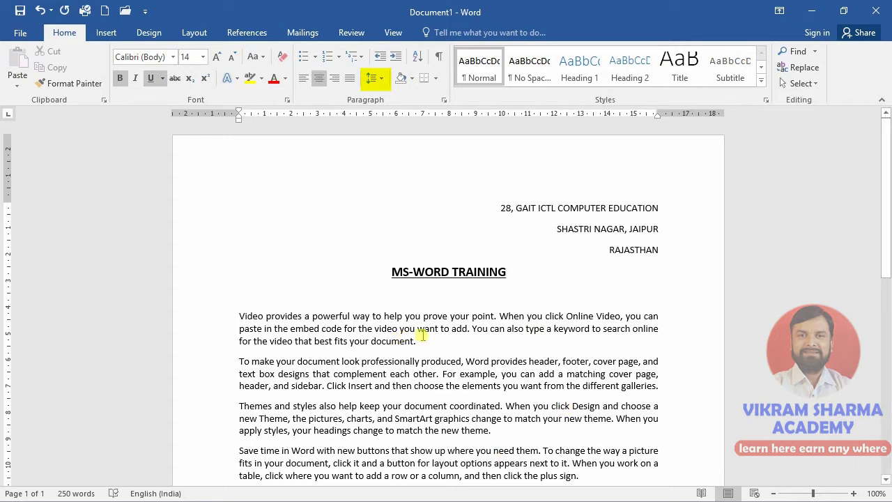
{"action": "scroll", "coordinate": [442, 345], "scroll_direction": "down", "scroll_amount": 1}
{"action": "scroll", "coordinate": [442, 341], "scroll_direction": "down", "scroll_amount": 1}
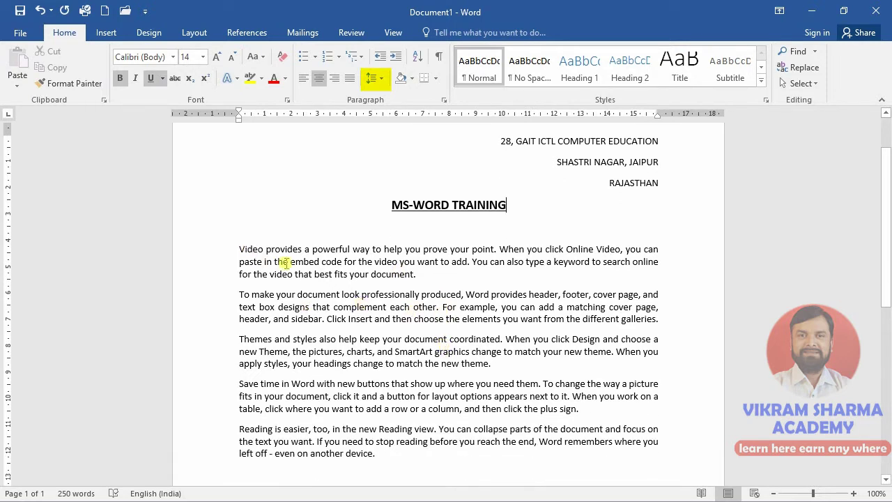
Select the address through the last paragraph and toggle space after paragraphs off, on, then off
{"action": "scroll", "coordinate": [437, 365], "scroll_direction": "up", "scroll_amount": 1}
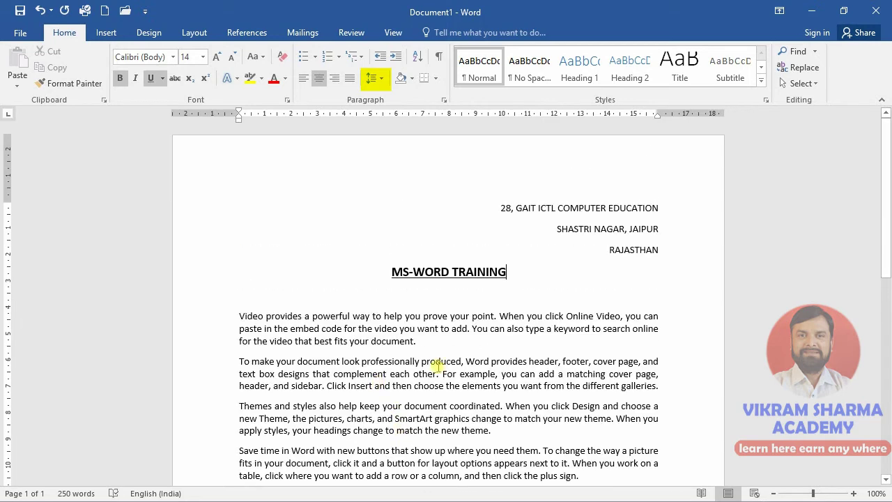
{"action": "mouse_move", "coordinate": [501, 208]}
{"action": "left_mouse_down"}
{"action": "mouse_move", "coordinate": [623, 476]}
{"action": "mouse_move", "coordinate": [539, 423]}
{"action": "left_mouse_up"}
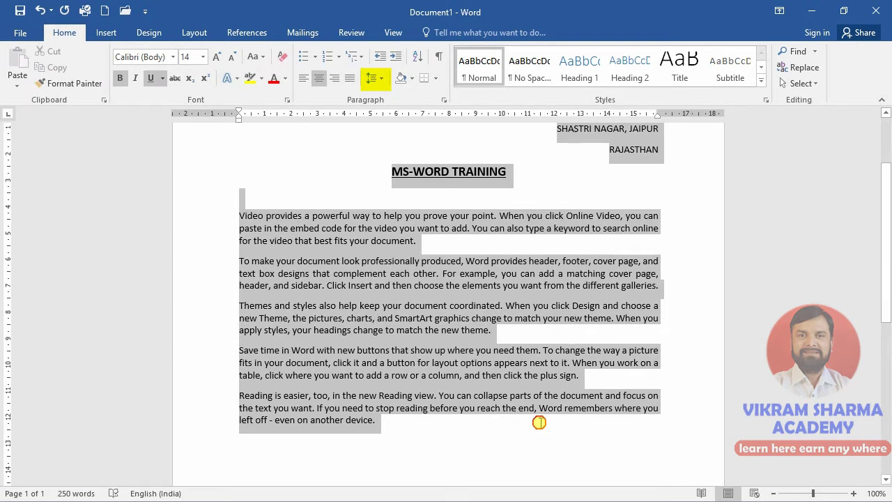
{"action": "left_click", "coordinate": [383, 81]}
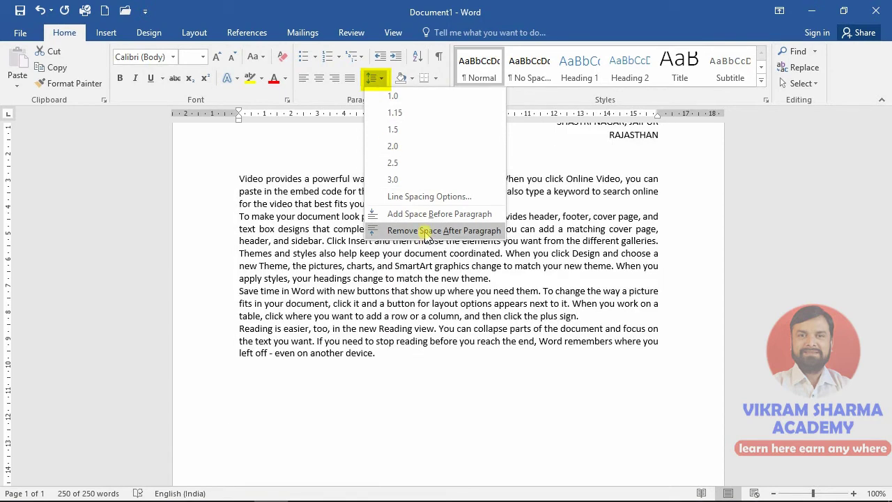
{"action": "left_click", "coordinate": [426, 231]}
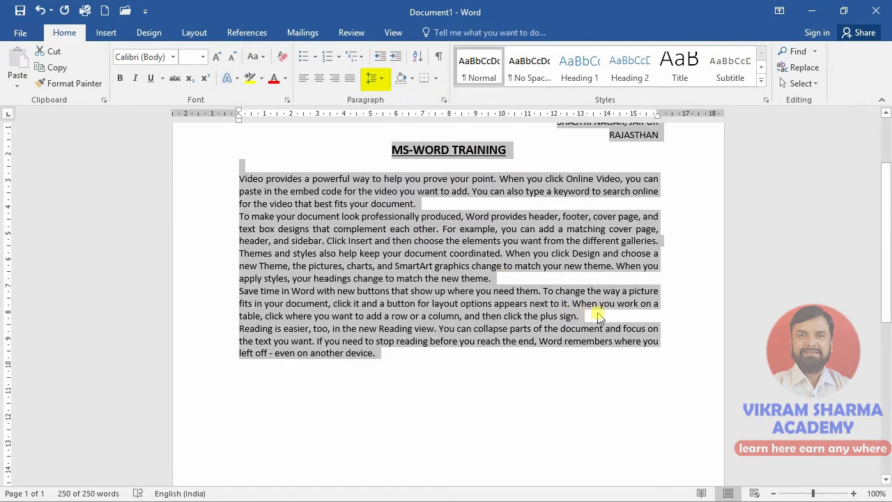
{"action": "scroll", "coordinate": [600, 314], "scroll_direction": "up", "scroll_amount": 3}
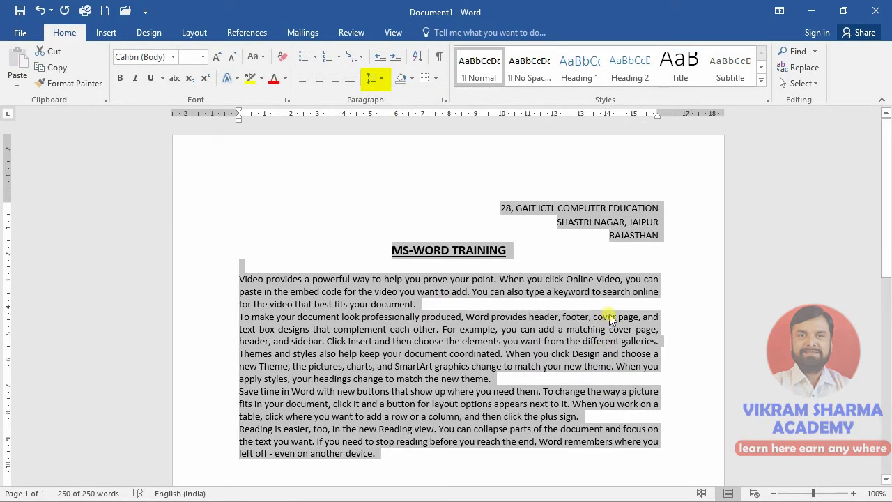
{"action": "left_click", "coordinate": [380, 80]}
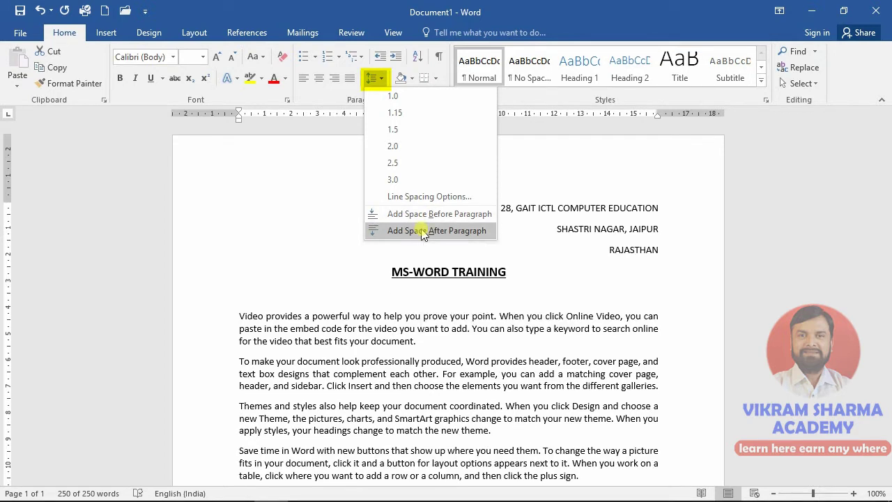
{"action": "left_click", "coordinate": [422, 231]}
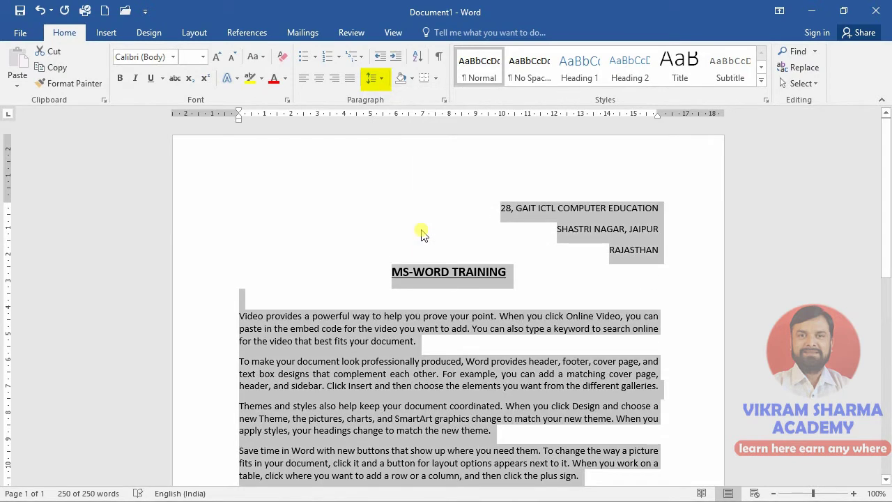
{"action": "left_click", "coordinate": [374, 78]}
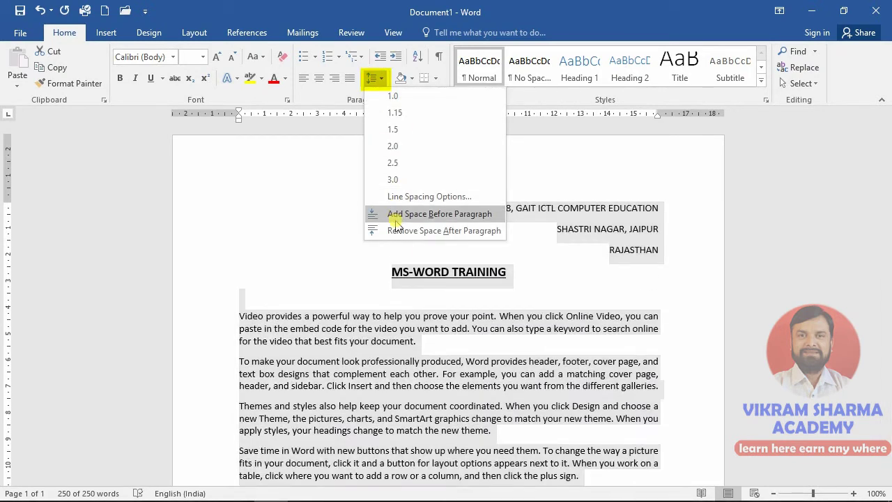
{"action": "left_click", "coordinate": [397, 231]}
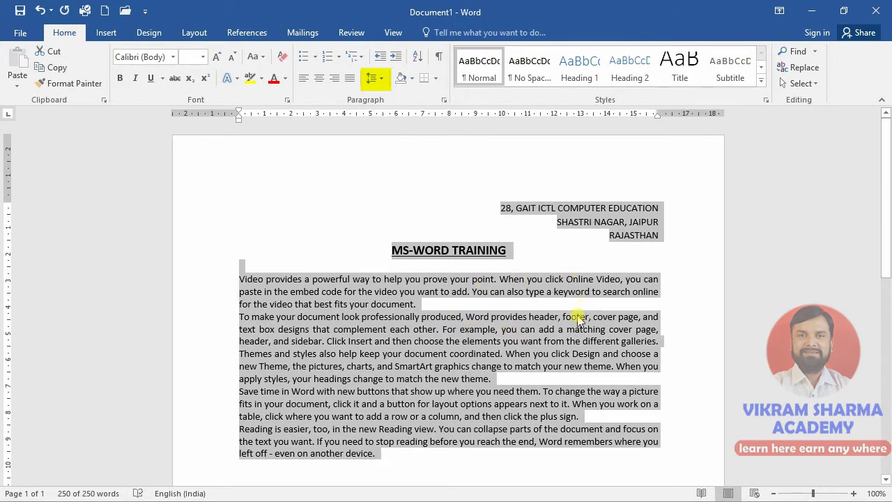
{"action": "left_click", "coordinate": [576, 315]}
Toggle extra space before the selected paragraphs on and off with Ctrl+0
{"action": "key", "text": "ctrl+0"}
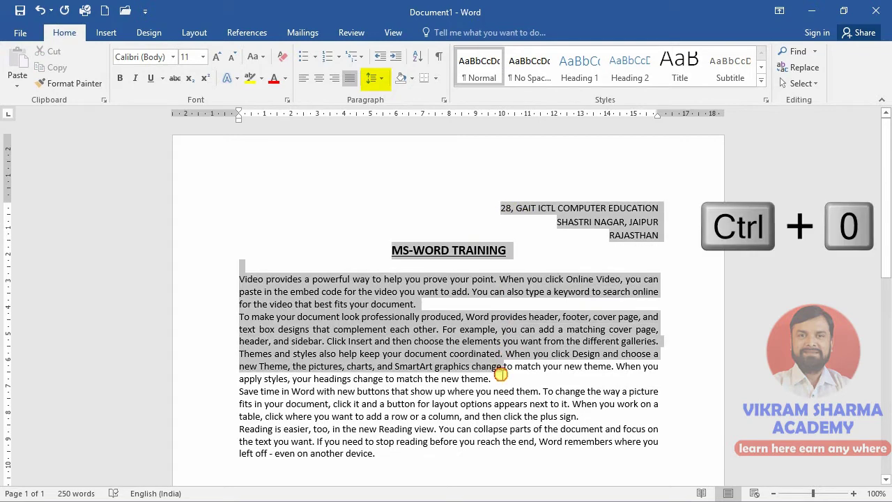
{"action": "left_click_drag", "start_coordinate": [501, 208], "coordinate": [521, 451]}
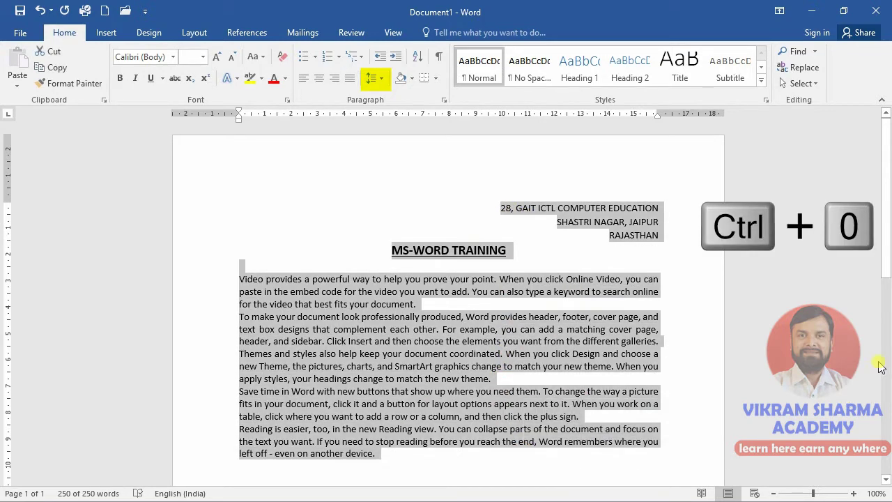
{"action": "key", "text": "ctrl+0"}
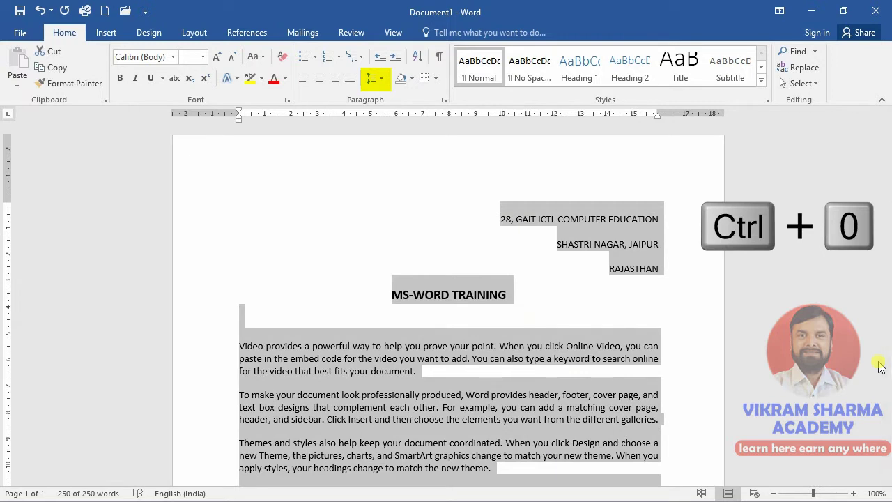
{"action": "key", "text": "ctrl+0"}
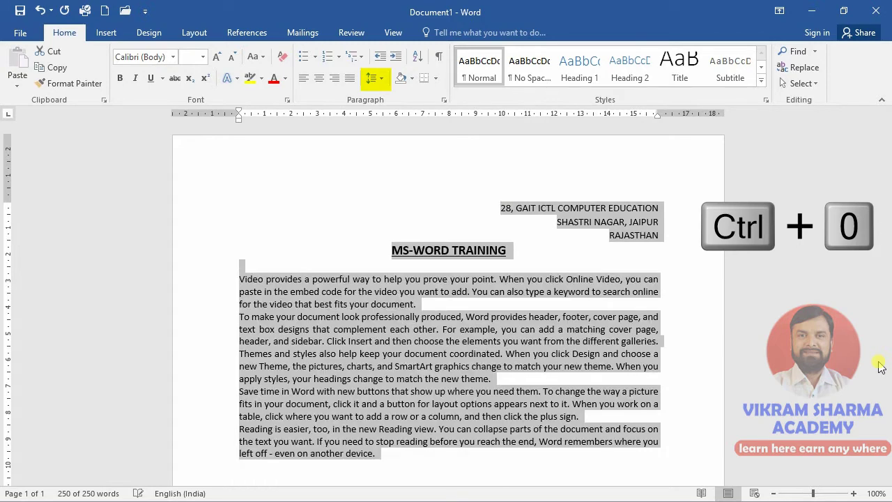
{"action": "key", "text": "ctrl+0"}
{"action": "key", "text": "ctrl+0"}
{"action": "key", "text": "ctrl+0"}
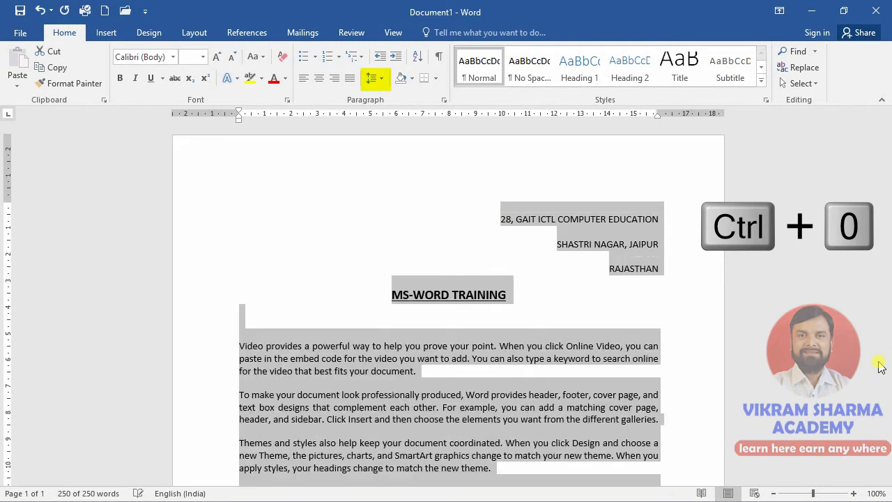
{"action": "key", "text": "ctrl+0"}
{"action": "key", "text": "ctrl+0"}
{"action": "key", "text": "ctrl+0"}
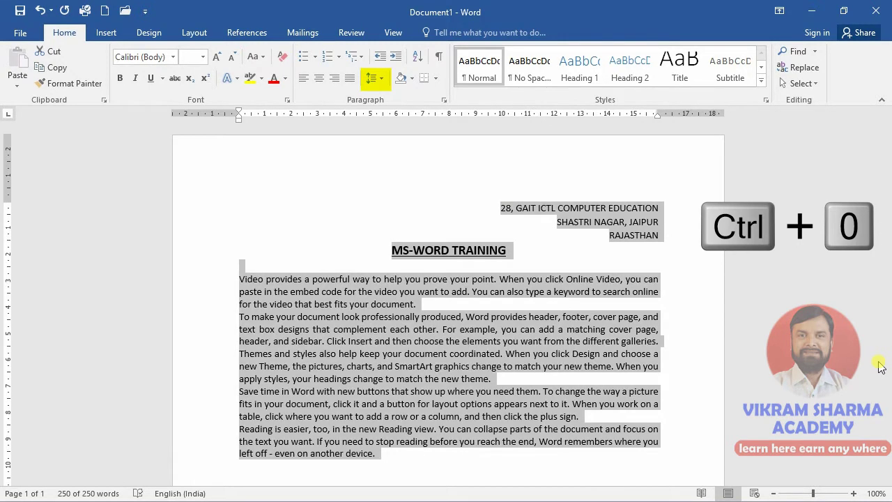
{"action": "key", "text": "ctrl+0"}
{"action": "key", "text": "ctrl+0"}
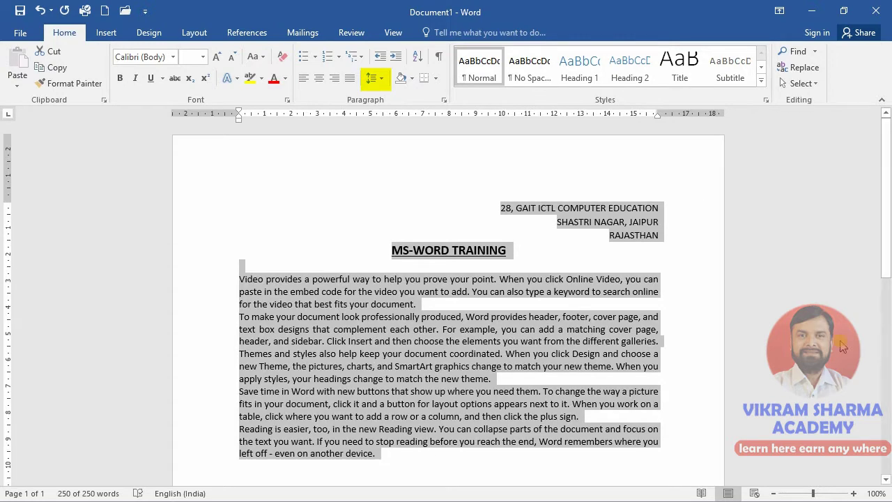
Add space before every selected paragraph using Add Space Before Paragraph
{"action": "left_click", "coordinate": [375, 79]}
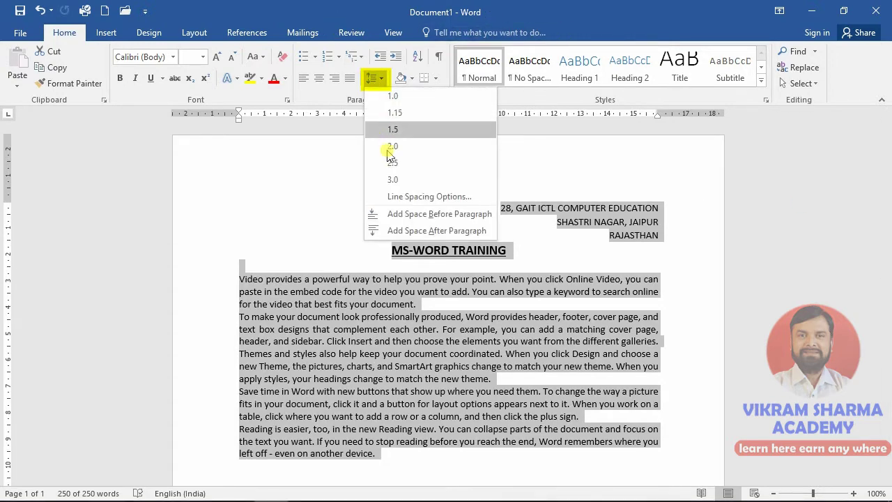
{"action": "left_click", "coordinate": [405, 214]}
{"action": "scroll", "coordinate": [405, 215], "scroll_direction": "down", "scroll_amount": 2}
{"action": "scroll", "coordinate": [405, 214], "scroll_direction": "down", "scroll_amount": 3}
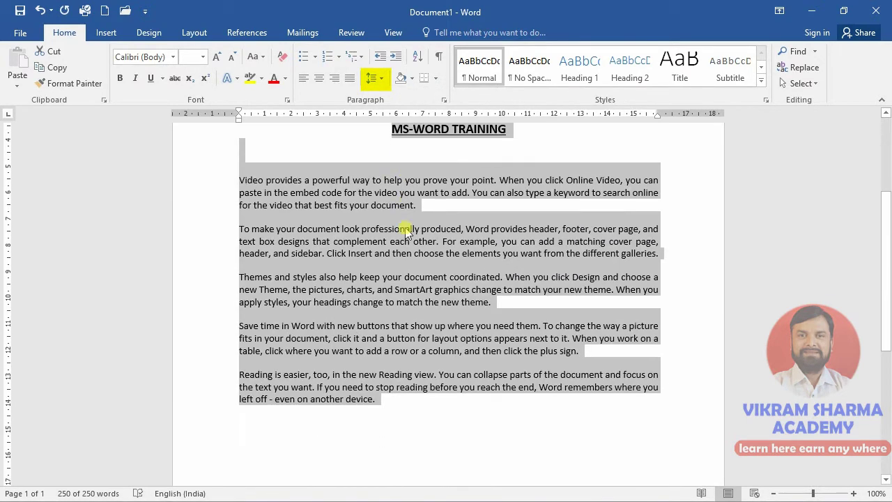
{"action": "left_click", "coordinate": [411, 257]}
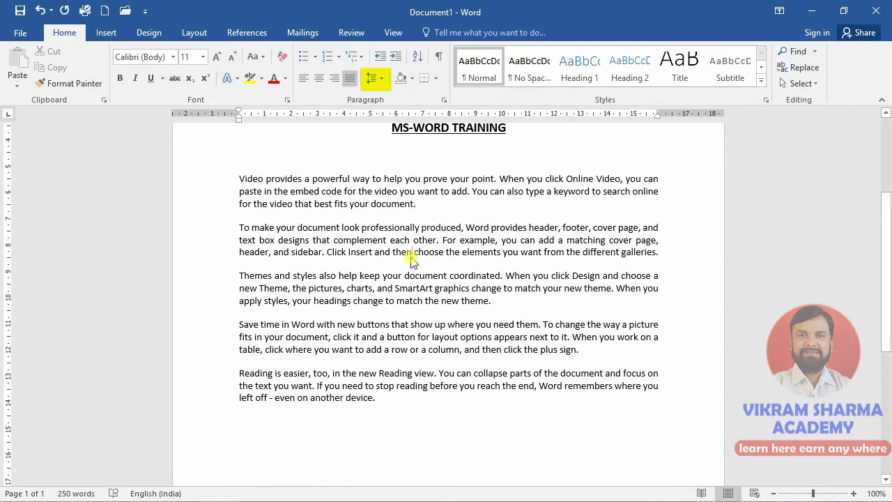
{"action": "scroll", "coordinate": [411, 260], "scroll_direction": "up", "scroll_amount": 2}
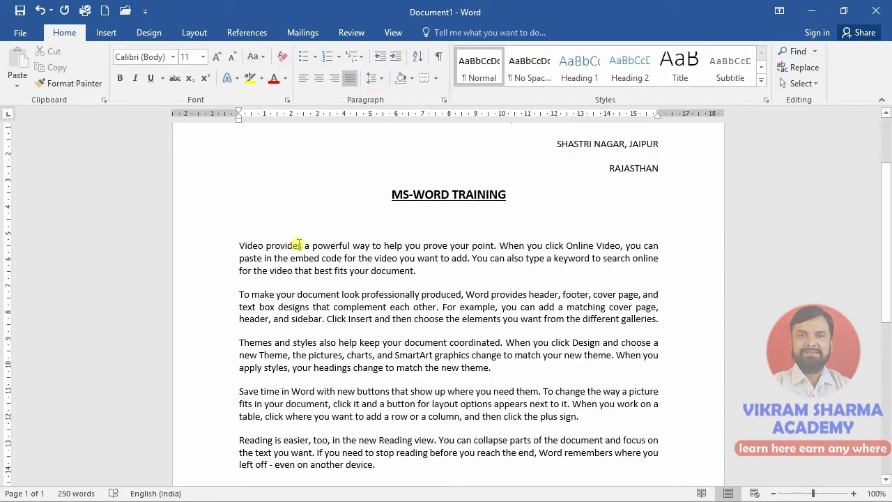
{"action": "scroll", "coordinate": [319, 258], "scroll_direction": "down", "scroll_amount": 1}
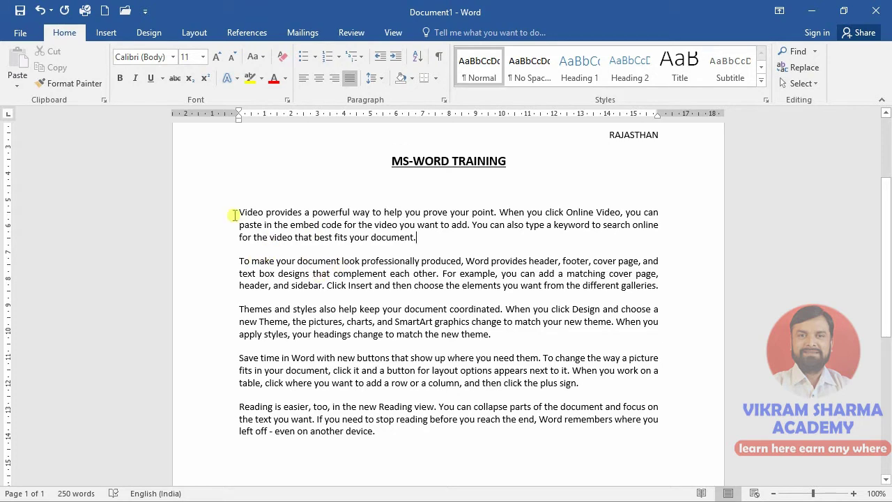
Enlarge the five body paragraphs from 11 to 15 pt and zoom the page out to 90%
{"action": "left_click_drag", "start_coordinate": [234, 215], "coordinate": [404, 436]}
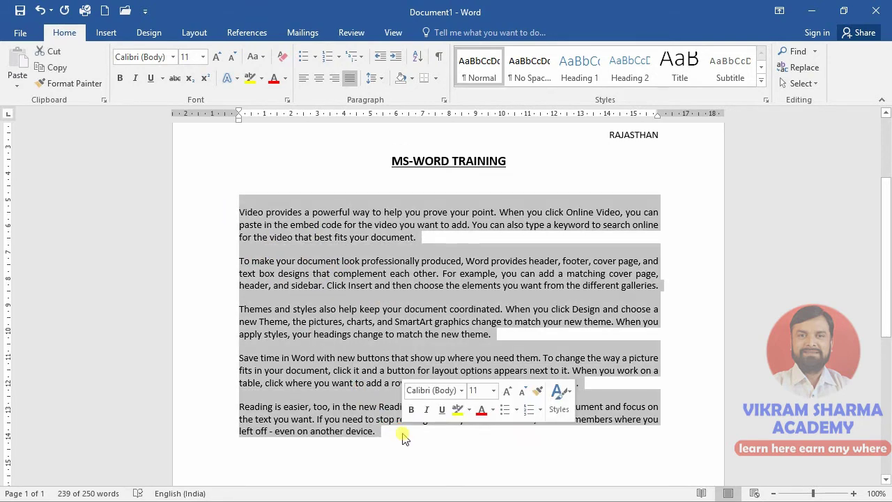
{"action": "key", "text": "ctrl+bracketright"}
{"action": "key", "text": "ctrl+bracketright"}
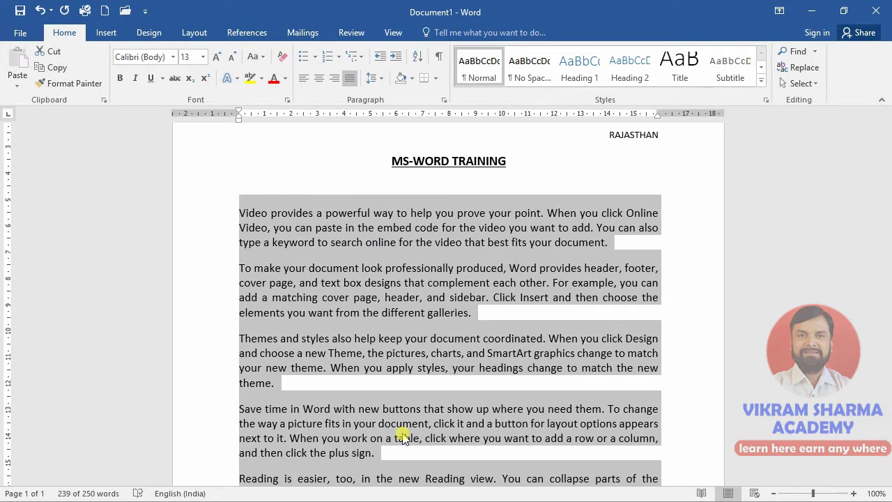
{"action": "key", "text": "ctrl+bracketright"}
{"action": "key", "text": "ctrl+bracketright"}
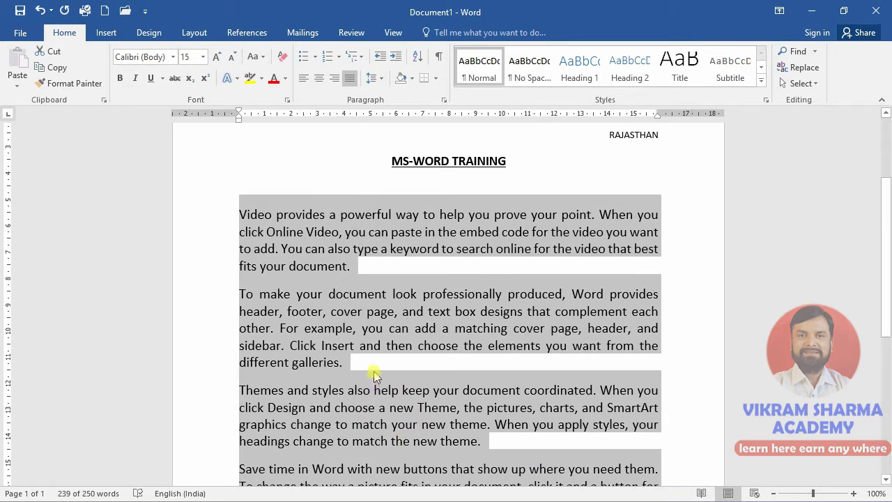
{"action": "scroll", "coordinate": [377, 380], "scroll_direction": "down", "scroll_amount": 2}
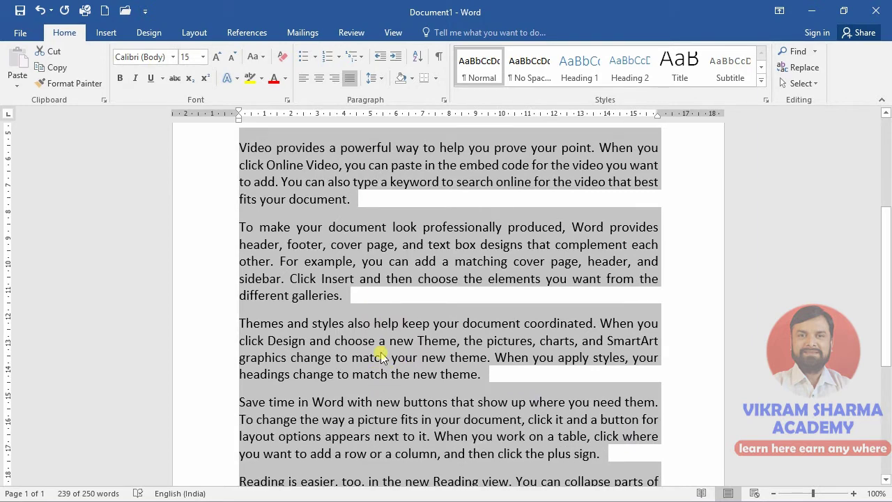
{"action": "left_click", "coordinate": [773, 494]}
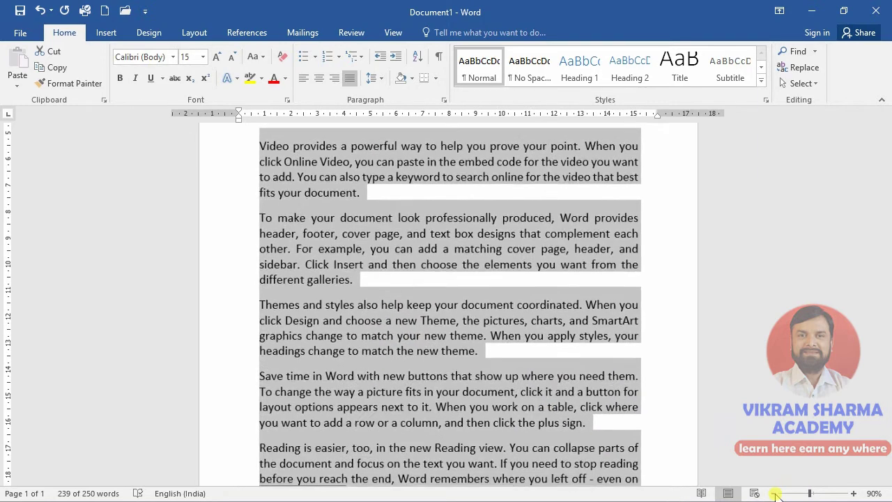
{"action": "left_click", "coordinate": [583, 343]}
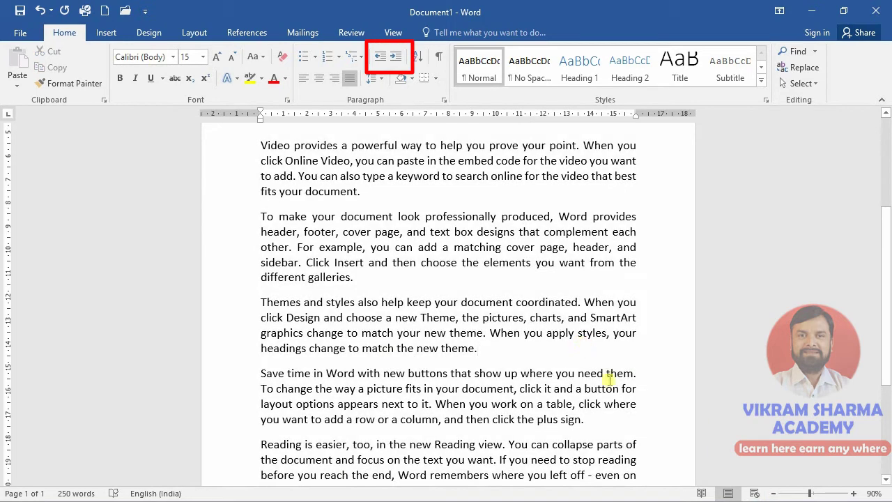
Zoom out to 80% and indent the first three paragraphs five steps with Increase Indent
{"action": "left_click", "coordinate": [776, 494]}
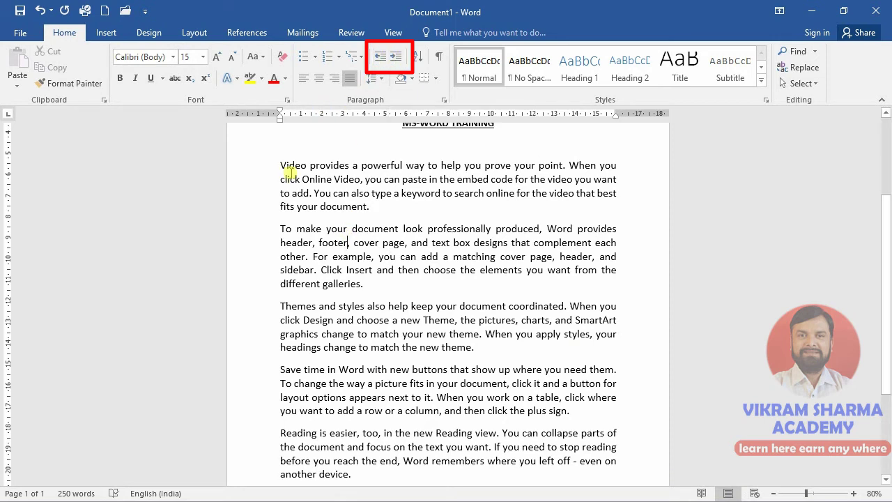
{"action": "left_click_drag", "start_coordinate": [282, 165], "coordinate": [399, 472]}
{"action": "left_click", "coordinate": [336, 319]}
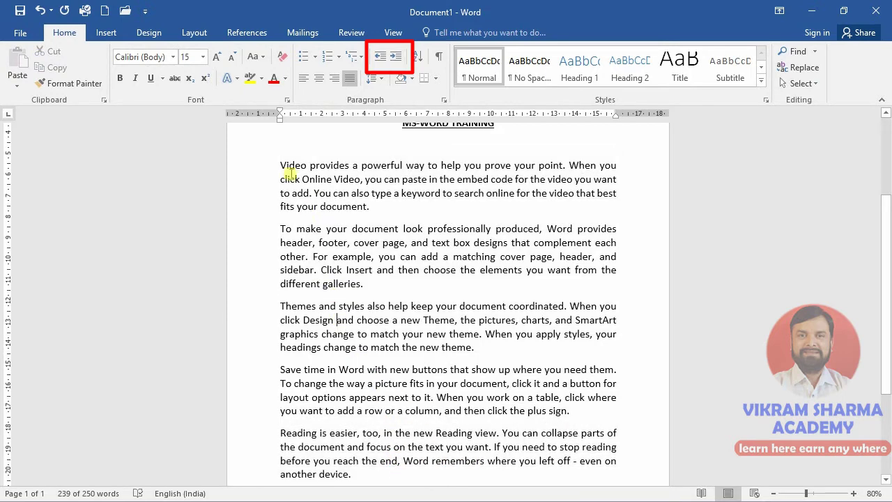
{"action": "left_click_drag", "start_coordinate": [280, 165], "coordinate": [488, 348]}
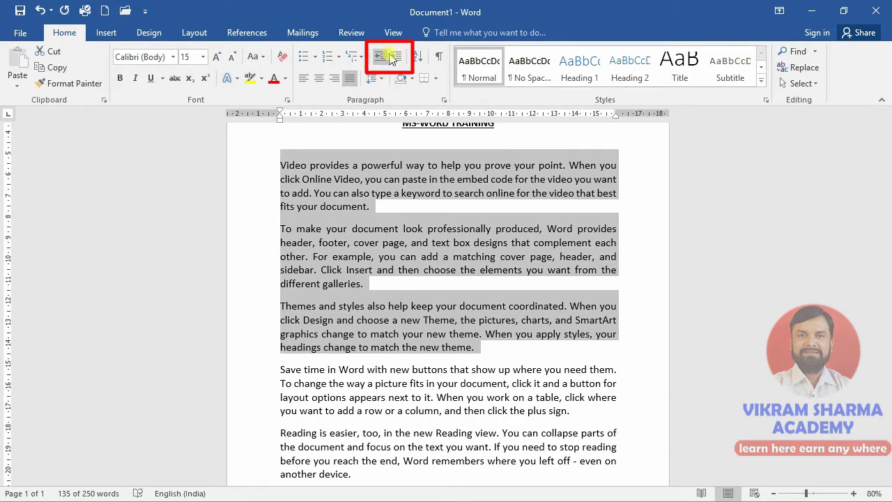
{"action": "left_click", "coordinate": [397, 60]}
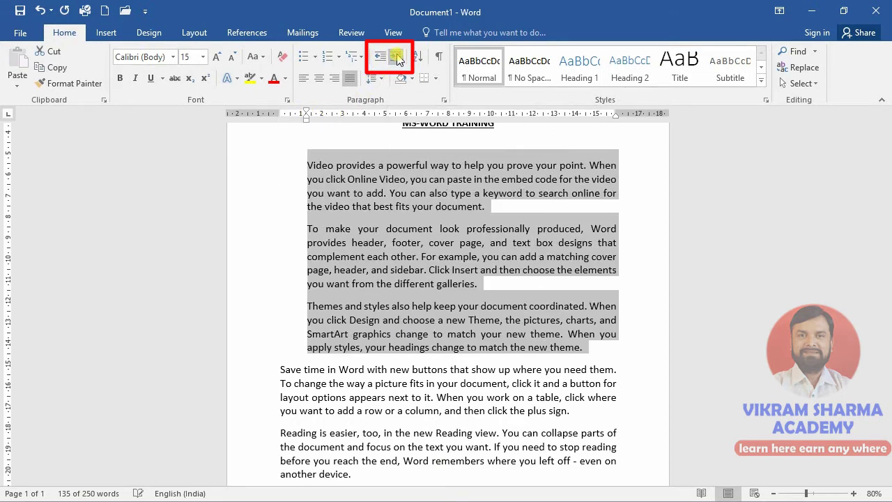
{"action": "left_click", "coordinate": [398, 60]}
{"action": "left_click", "coordinate": [398, 60]}
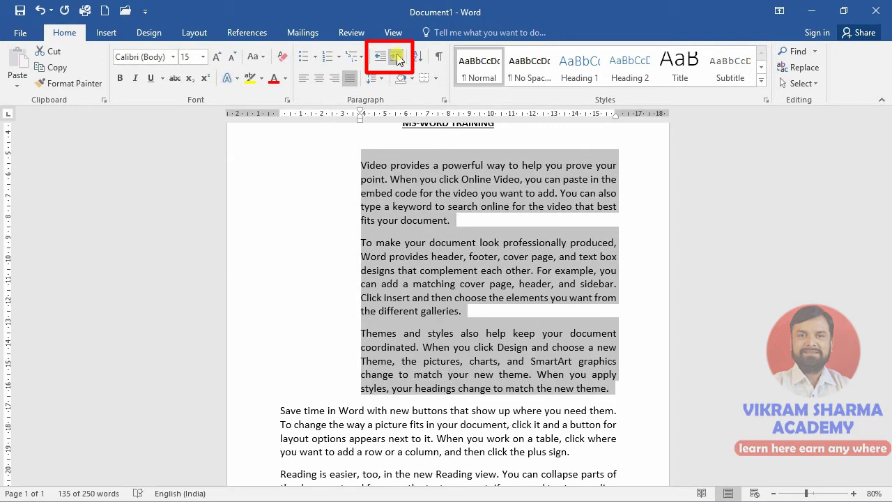
{"action": "left_click", "coordinate": [397, 60]}
{"action": "left_click", "coordinate": [397, 60]}
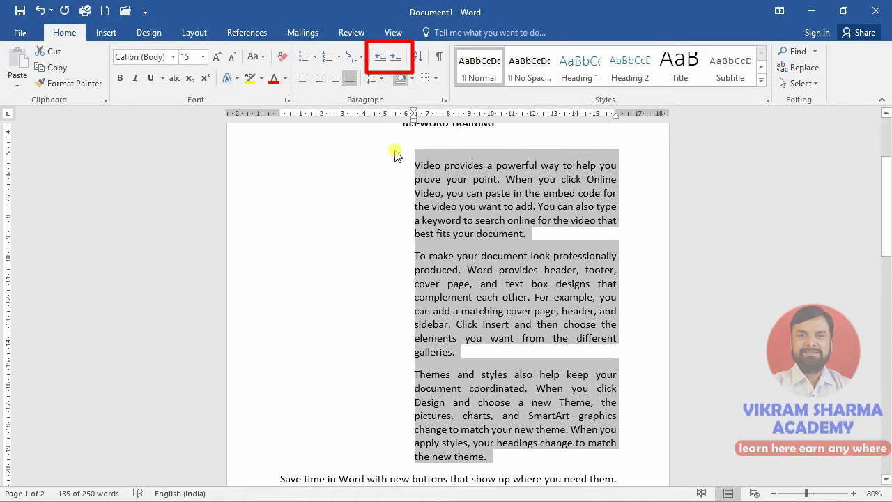
{"action": "left_click", "coordinate": [296, 206]}
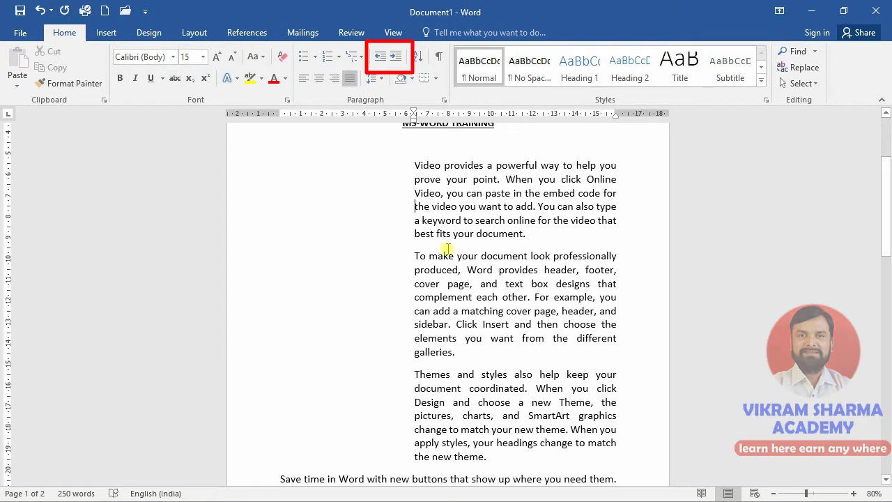
Reselect the three paragraphs and decrease their indent five steps back to the left margin
{"action": "scroll", "coordinate": [447, 248], "scroll_direction": "up", "scroll_amount": 2}
{"action": "scroll", "coordinate": [447, 248], "scroll_direction": "down", "scroll_amount": 1}
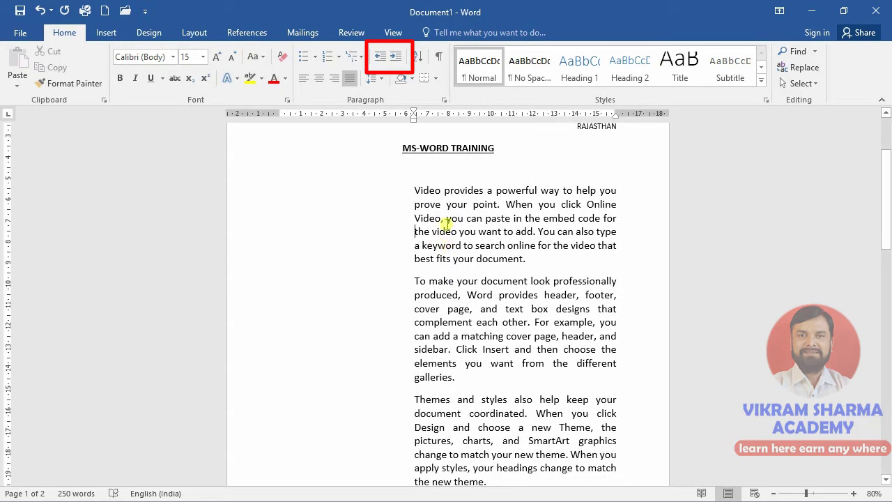
{"action": "mouse_move", "coordinate": [416, 189]}
{"action": "left_mouse_down"}
{"action": "mouse_move", "coordinate": [524, 393]}
{"action": "mouse_move", "coordinate": [554, 480]}
{"action": "left_mouse_up"}
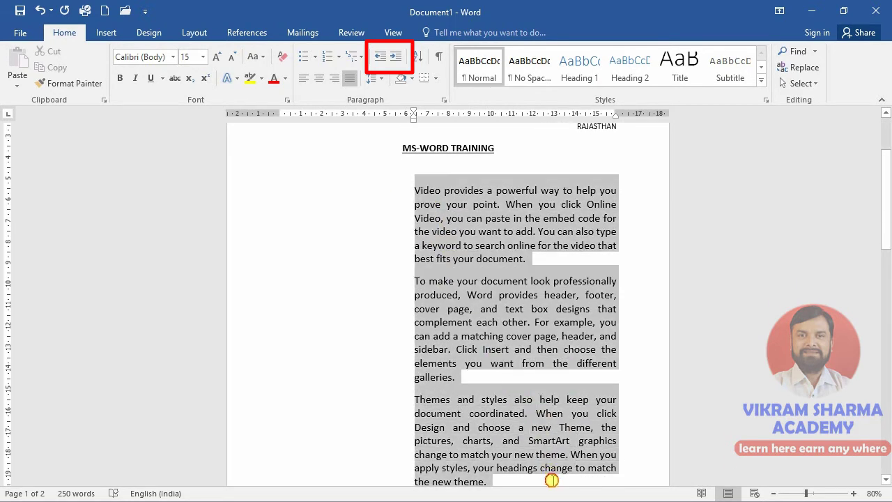
{"action": "left_click", "coordinate": [381, 57]}
{"action": "left_click", "coordinate": [382, 57]}
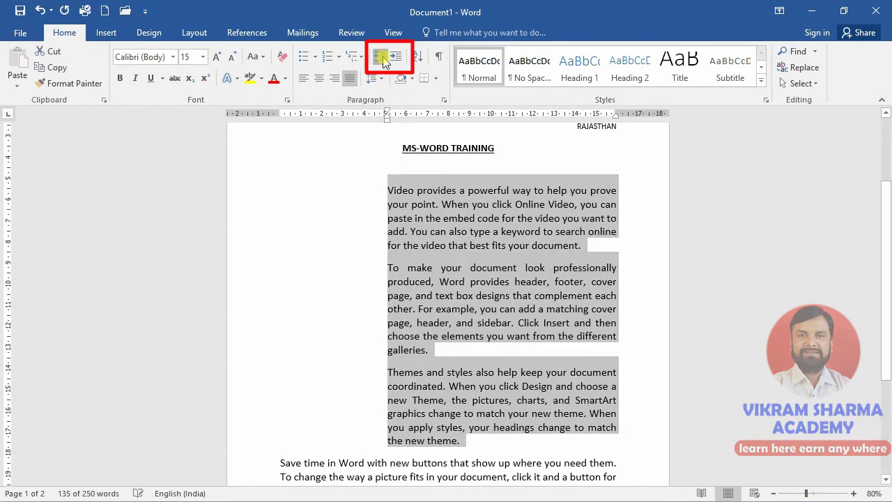
{"action": "left_click", "coordinate": [381, 56]}
{"action": "left_click", "coordinate": [381, 57]}
{"action": "left_click", "coordinate": [381, 57]}
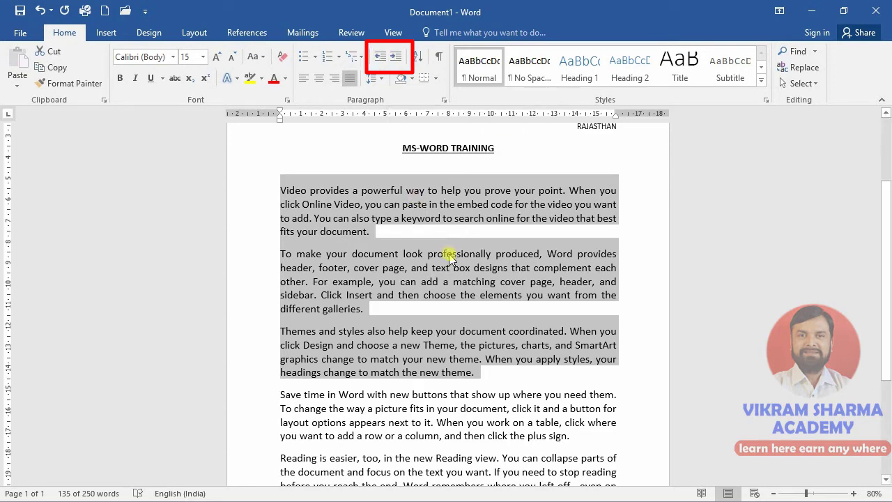
Indent the three paragraphs twice with Ctrl+M, remove one step with Ctrl+Shift+M, then select the first two
{"action": "key", "text": "ctrl+m"}
{"action": "key", "text": "ctrl+m"}
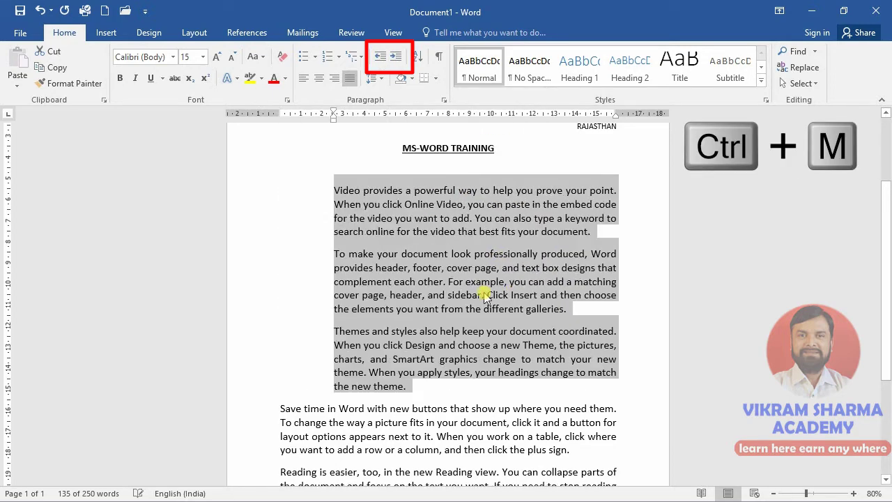
{"action": "key", "text": "ctrl+m"}
{"action": "key", "text": "ctrl+m"}
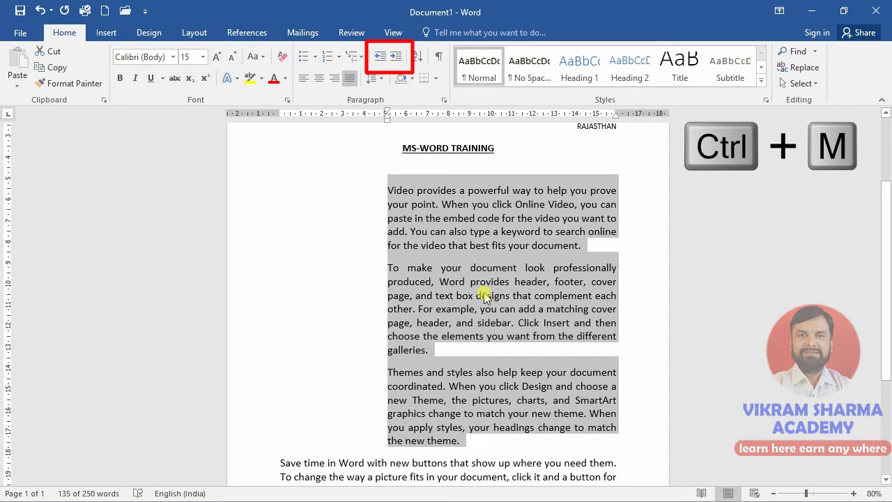
{"action": "key", "text": "ctrl+shift+m"}
{"action": "key", "text": "ctrl+shift+m"}
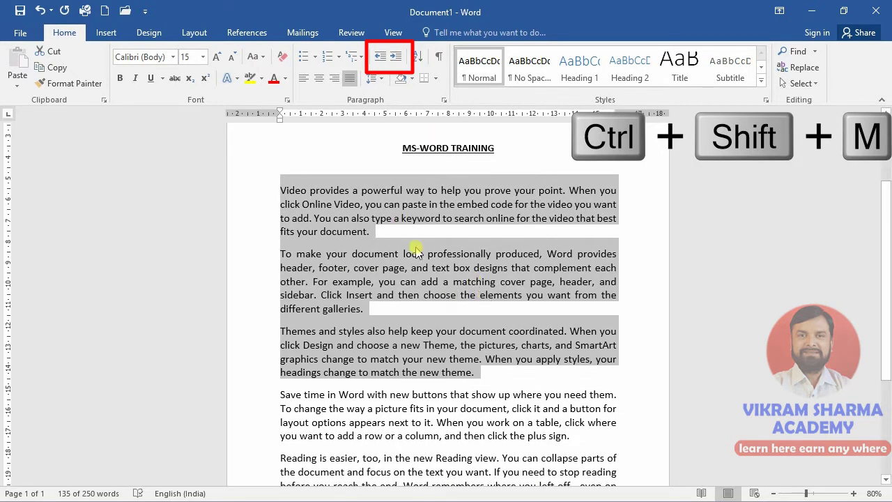
{"action": "left_click", "coordinate": [432, 266]}
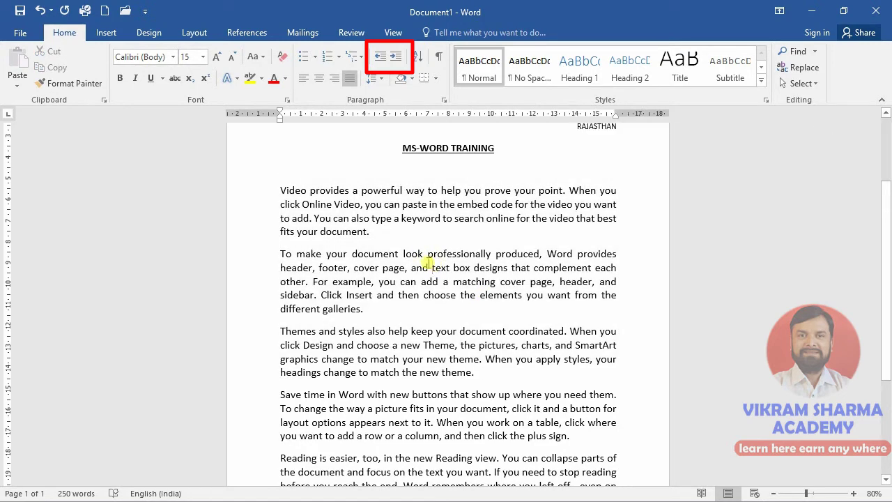
{"action": "left_click_drag", "start_coordinate": [278, 190], "coordinate": [372, 307]}
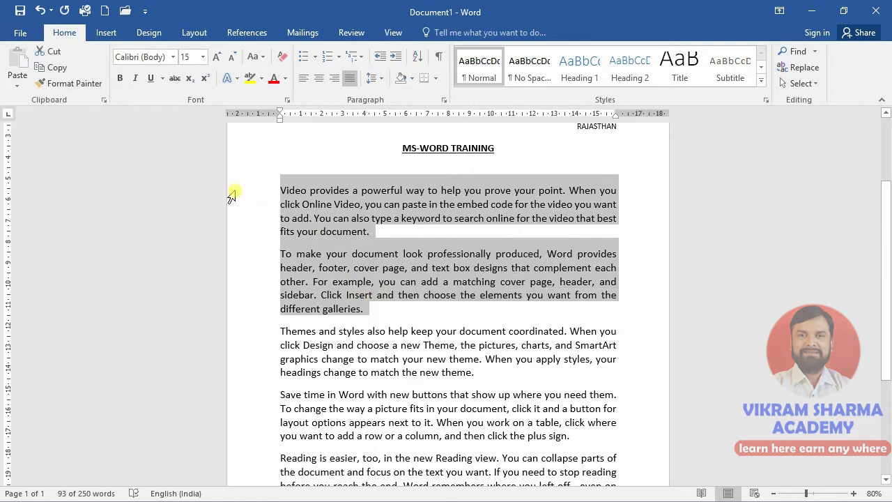
{"action": "key", "text": "ctrl+m"}
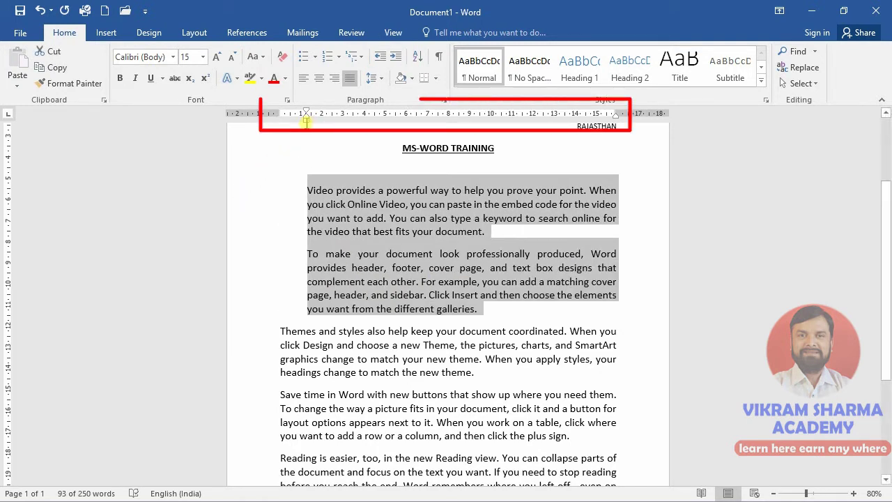
{"action": "key", "text": "ctrl+m"}
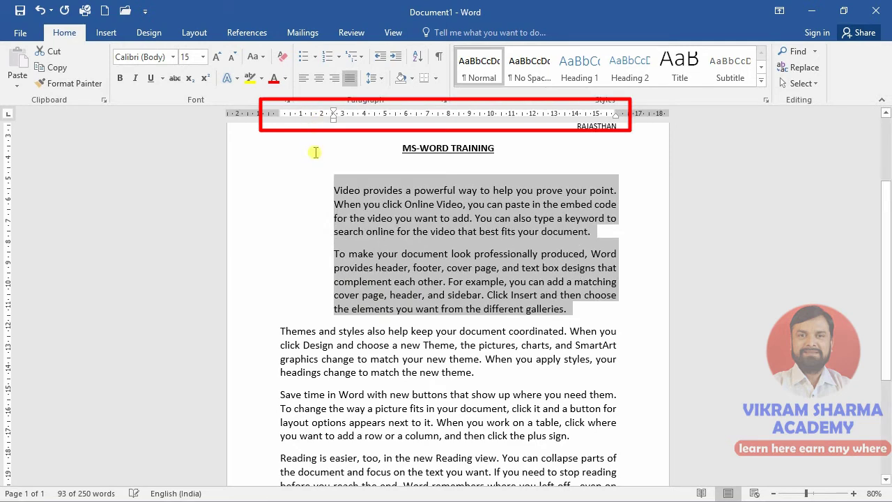
{"action": "key", "text": "ctrl+m"}
{"action": "key", "text": "ctrl+m"}
{"action": "key", "text": "ctrl+m"}
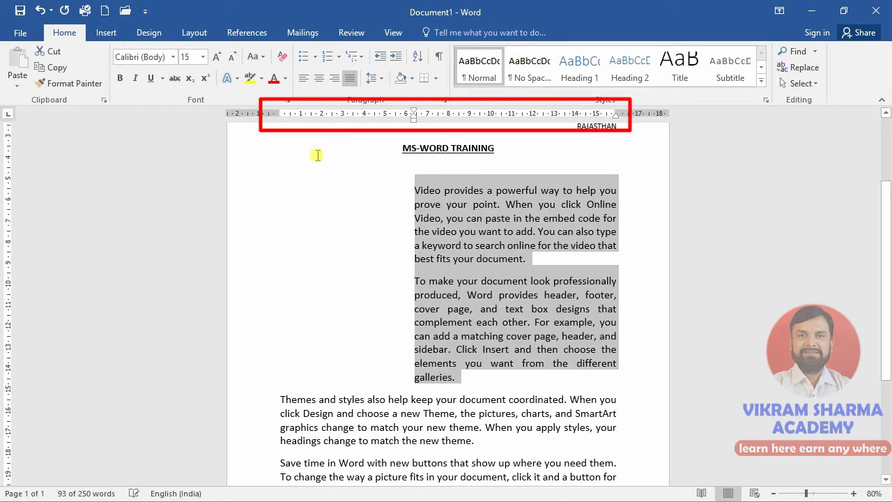
{"action": "key", "text": "ctrl+shift+m"}
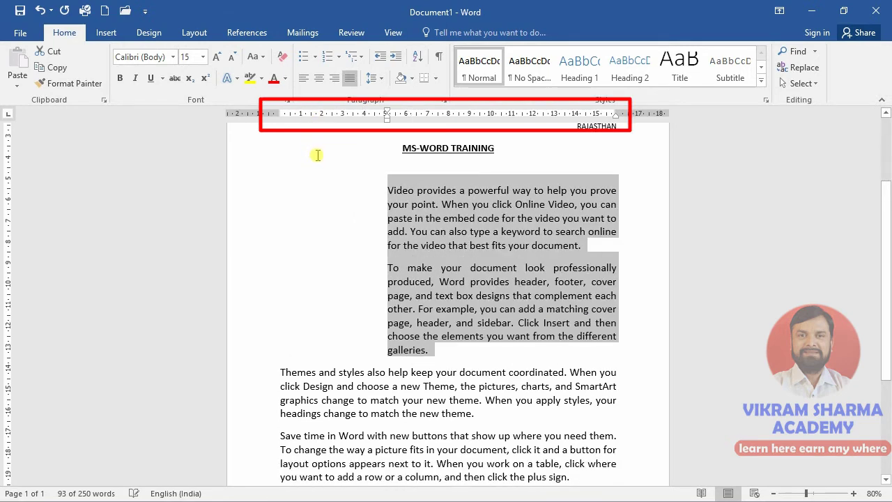
{"action": "key", "text": "ctrl+shift+m"}
{"action": "key", "text": "ctrl+shift+m"}
{"action": "key", "text": "ctrl+shift+m"}
{"action": "key", "text": "ctrl+shift+m"}
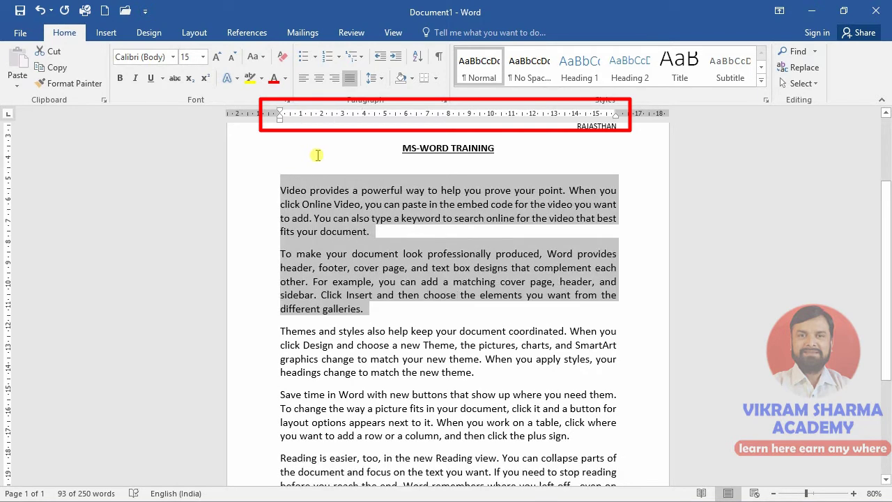
{"action": "left_click", "coordinate": [318, 227]}
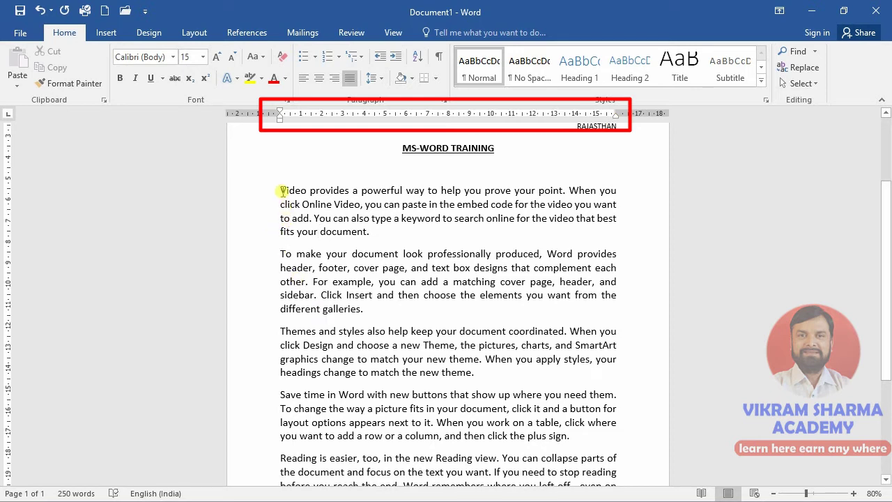
{"action": "left_click_drag", "start_coordinate": [281, 191], "coordinate": [495, 377]}
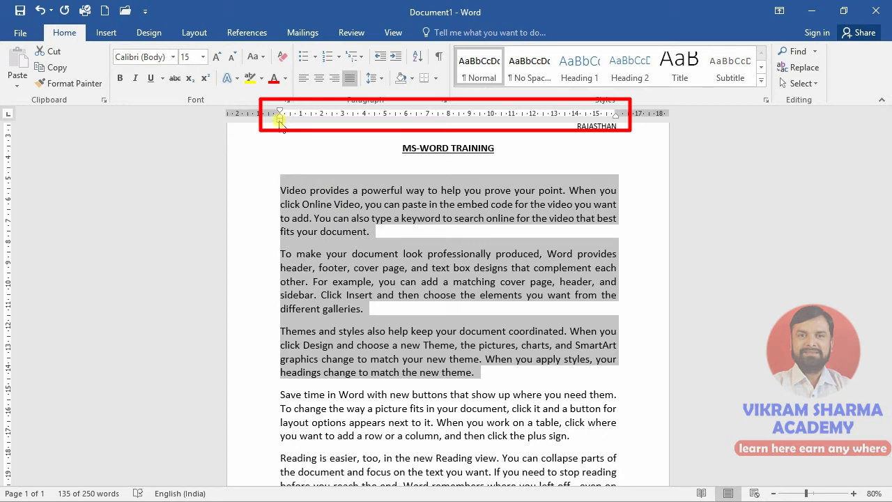
{"action": "left_click_drag", "start_coordinate": [279, 120], "coordinate": [346, 120]}
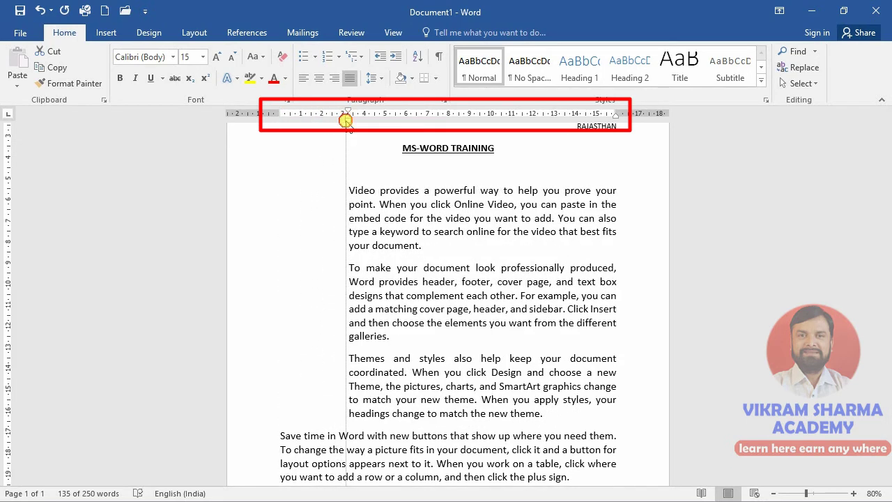
{"action": "left_click_drag", "start_coordinate": [346, 120], "coordinate": [279, 115]}
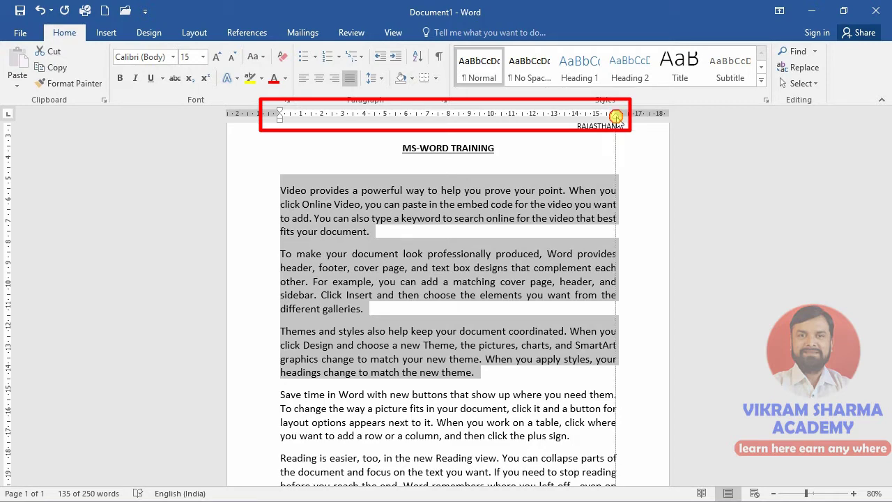
{"action": "left_click_drag", "start_coordinate": [618, 118], "coordinate": [530, 120]}
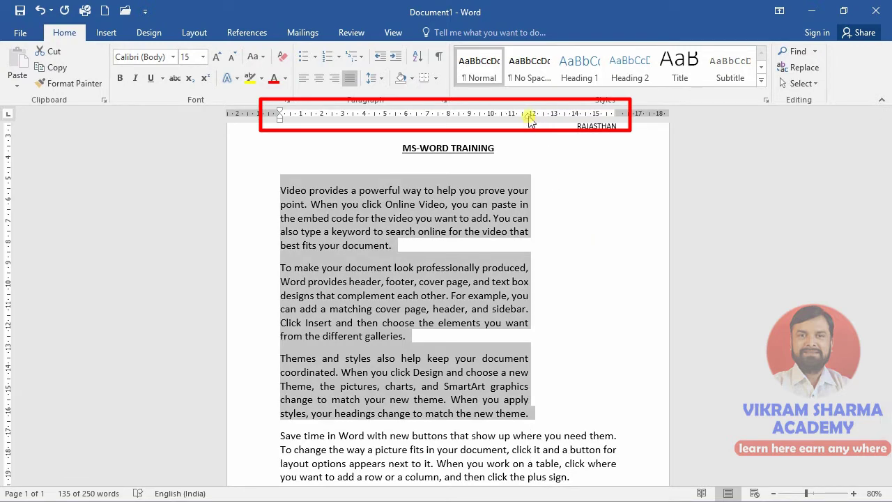
{"action": "left_click_drag", "start_coordinate": [529, 119], "coordinate": [617, 125]}
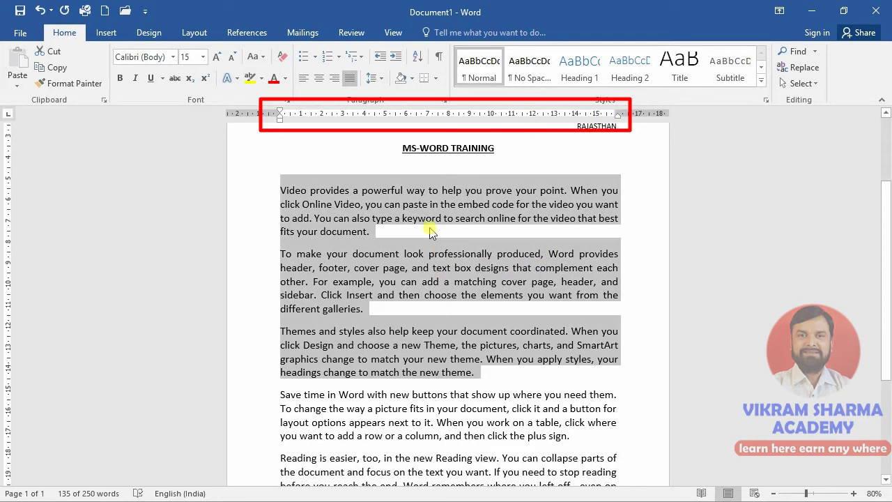
{"action": "left_click", "coordinate": [413, 291]}
{"action": "scroll", "coordinate": [414, 390], "scroll_direction": "down", "scroll_amount": 1}
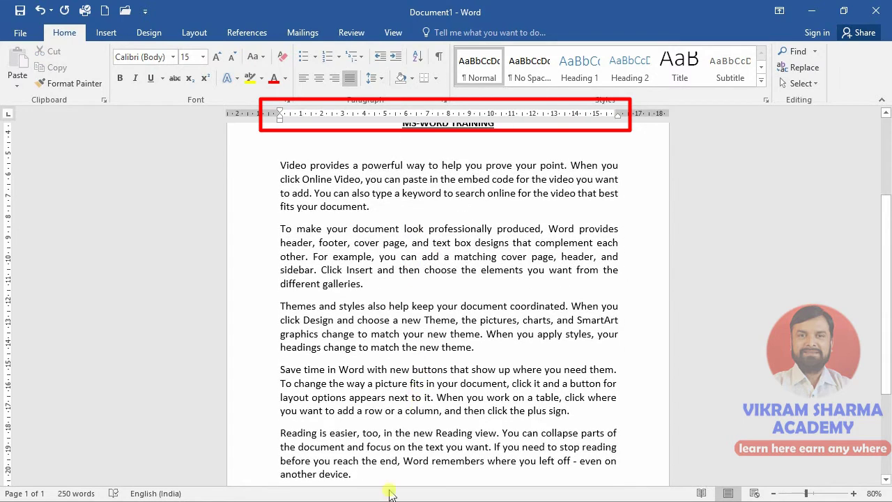
{"action": "mouse_move", "coordinate": [354, 476]}
{"action": "left_mouse_down"}
{"action": "mouse_move", "coordinate": [282, 171]}
{"action": "mouse_move", "coordinate": [294, 165]}
{"action": "left_mouse_up"}
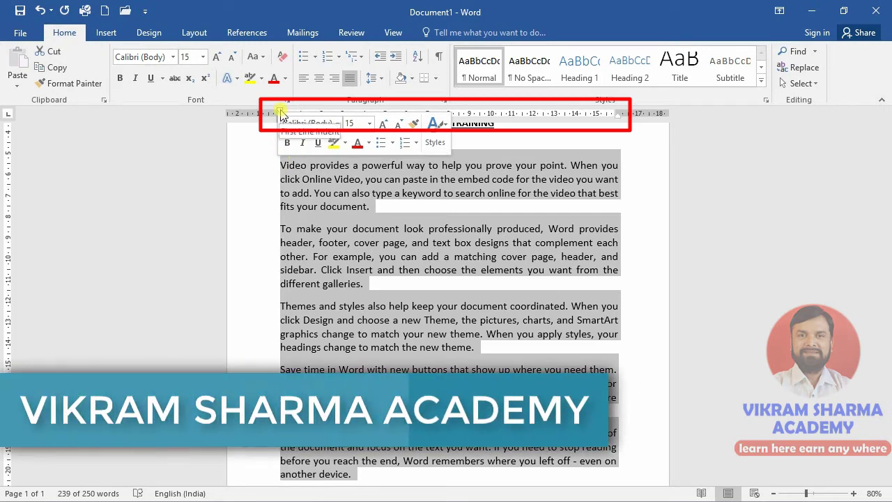
{"action": "left_click_drag", "start_coordinate": [280, 114], "coordinate": [320, 117]}
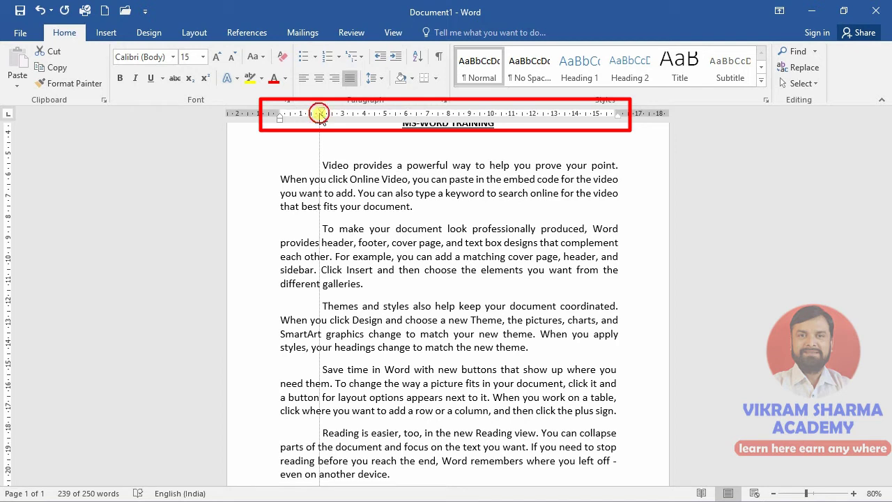
{"action": "key", "text": "ctrl+a"}
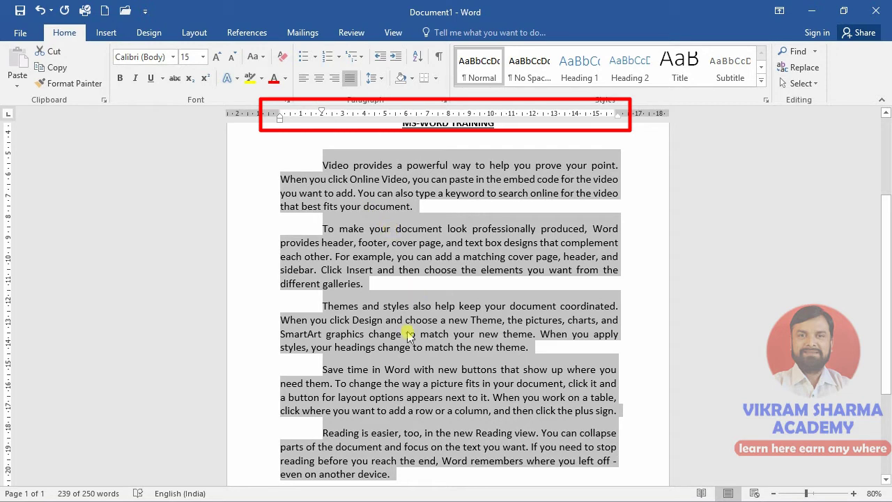
{"action": "right_click", "coordinate": [408, 311]}
{"action": "scroll", "coordinate": [403, 418], "scroll_direction": "down", "scroll_amount": 1}
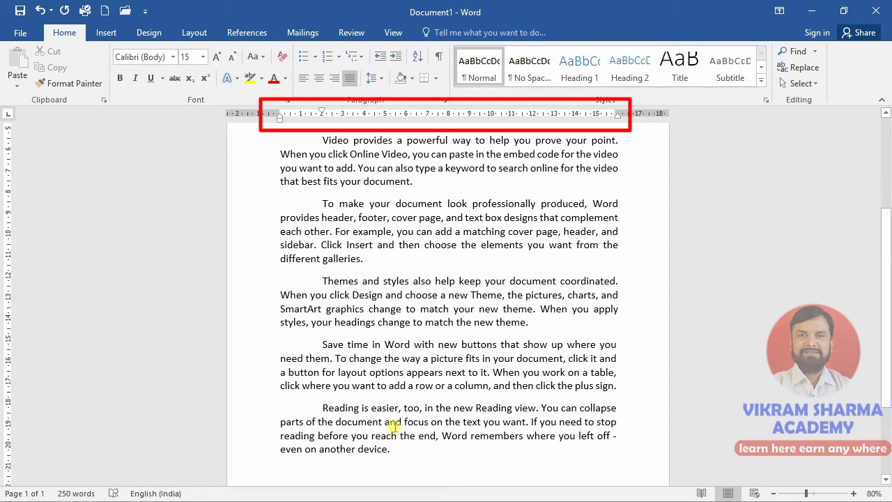
{"action": "scroll", "coordinate": [394, 425], "scroll_direction": "up", "scroll_amount": 1}
{"action": "mouse_move", "coordinate": [392, 474]}
{"action": "left_mouse_down"}
{"action": "mouse_move", "coordinate": [322, 337]}
{"action": "mouse_move", "coordinate": [293, 249]}
{"action": "mouse_move", "coordinate": [281, 168]}
{"action": "left_mouse_up"}
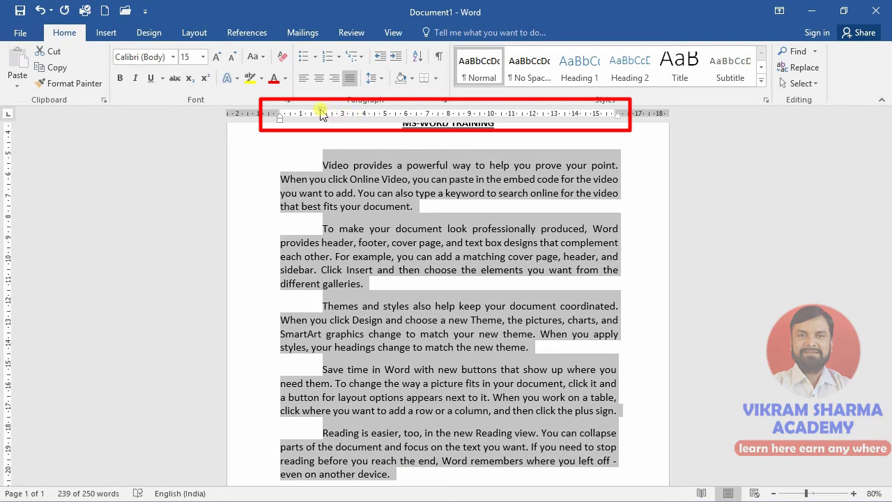
{"action": "left_click_drag", "start_coordinate": [322, 113], "coordinate": [281, 115]}
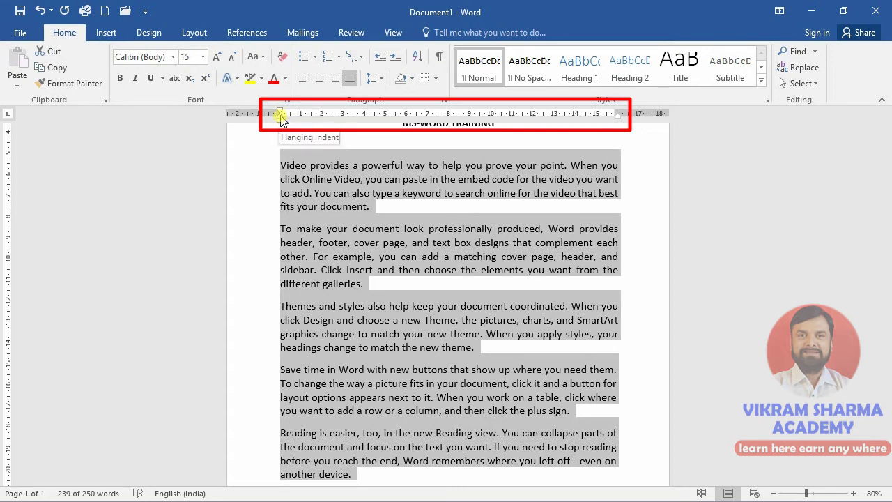
{"action": "left_click_drag", "start_coordinate": [282, 118], "coordinate": [322, 119]}
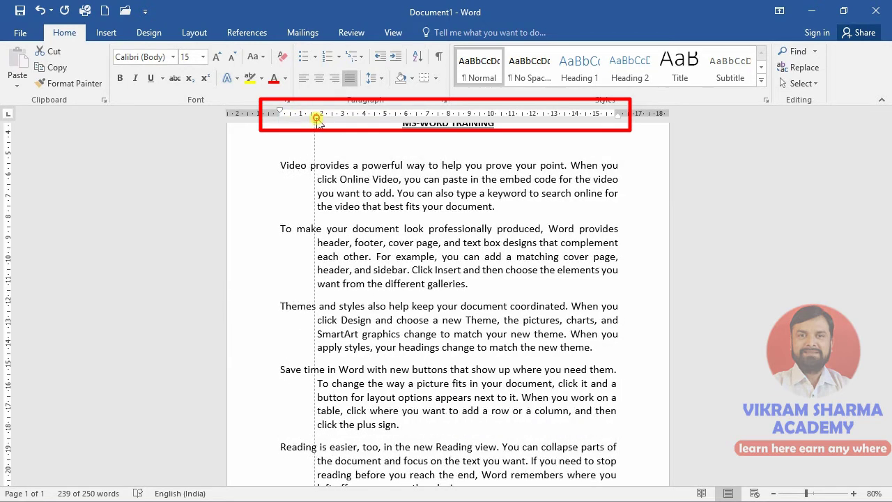
{"action": "key", "text": "ctrl+a"}
{"action": "left_click", "coordinate": [360, 229]}
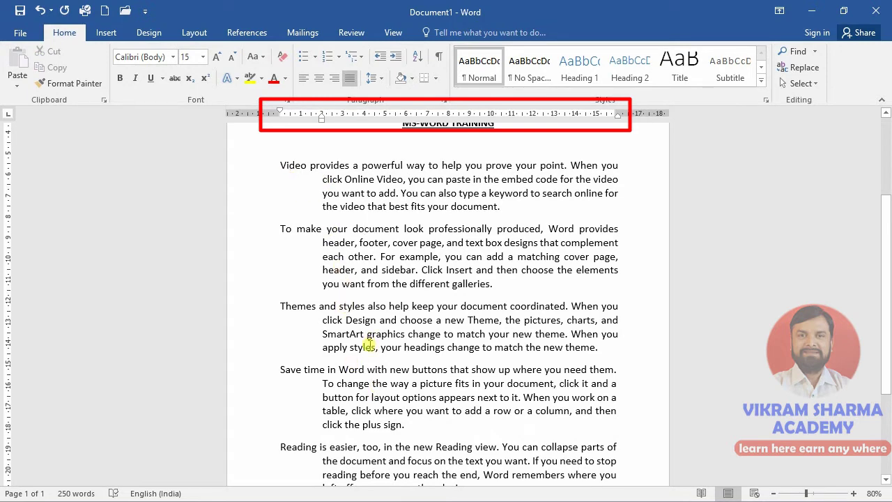
{"action": "scroll", "coordinate": [369, 346], "scroll_direction": "down", "scroll_amount": 1}
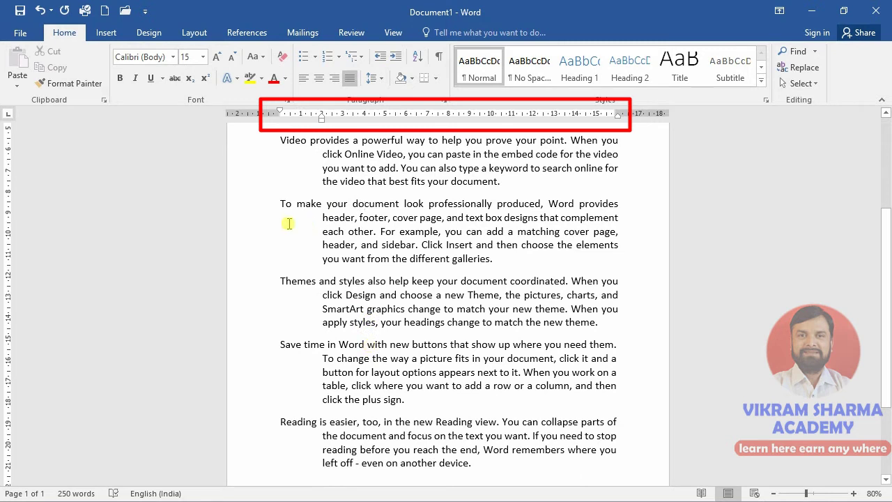
{"action": "mouse_move", "coordinate": [280, 140]}
{"action": "left_mouse_down"}
{"action": "mouse_move", "coordinate": [532, 455]}
{"action": "mouse_move", "coordinate": [488, 461]}
{"action": "left_mouse_up"}
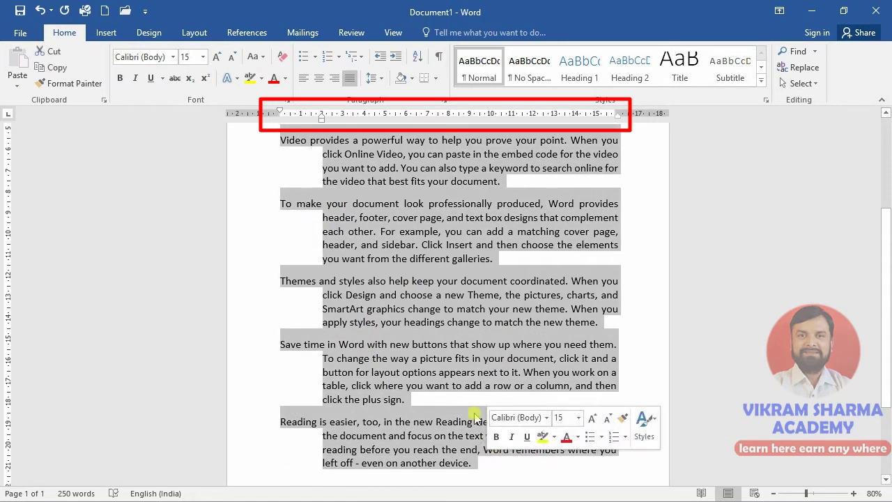
{"action": "left_click_drag", "start_coordinate": [322, 118], "coordinate": [281, 119]}
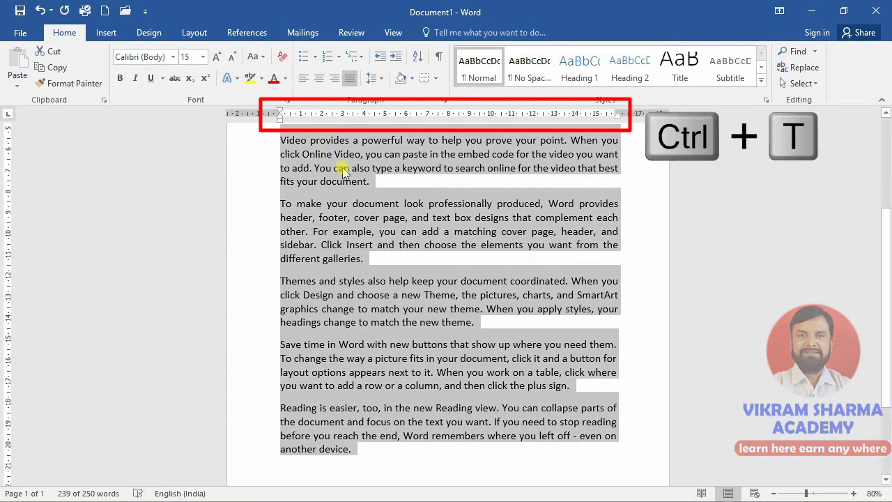
{"action": "key", "text": "ctrl+t"}
{"action": "key", "text": "ctrl+t"}
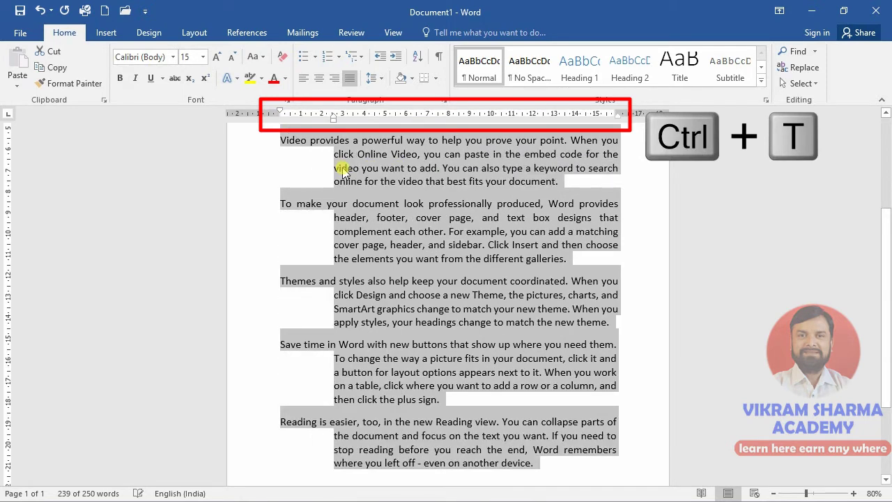
{"action": "key", "text": "ctrl+t"}
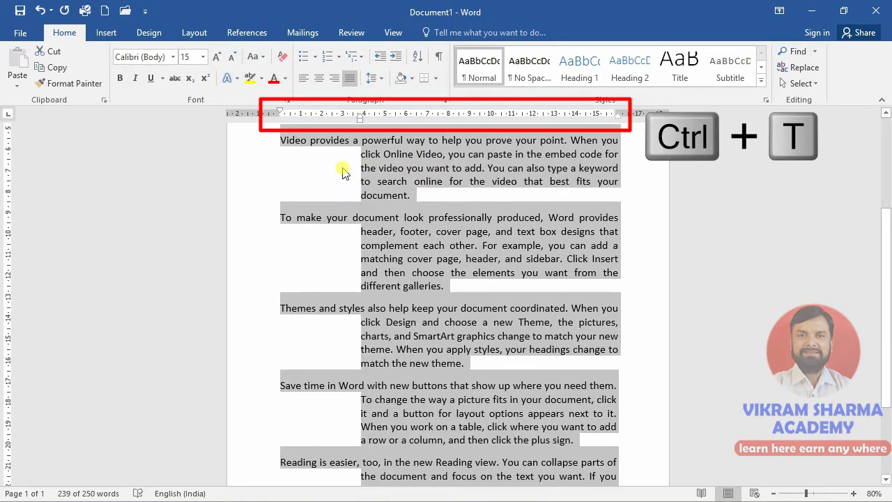
{"action": "key", "text": "ctrl+t"}
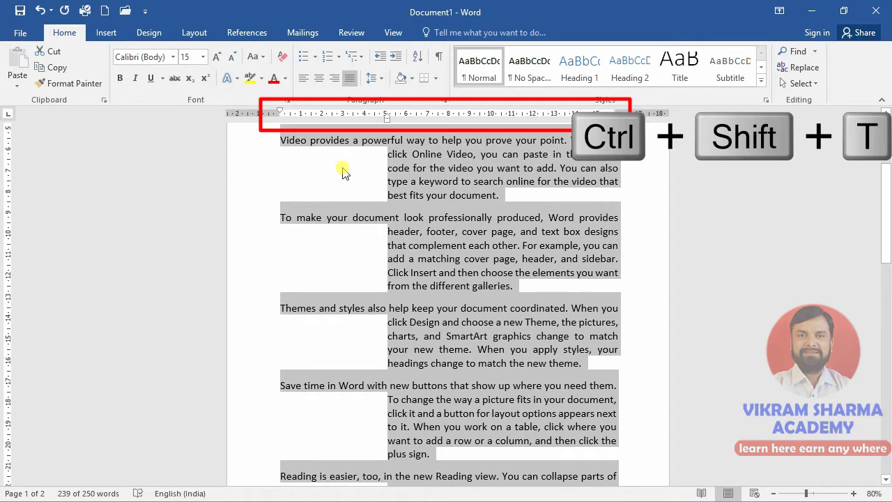
{"action": "key", "text": "ctrl+shift+t"}
{"action": "key", "text": "ctrl+shift+t"}
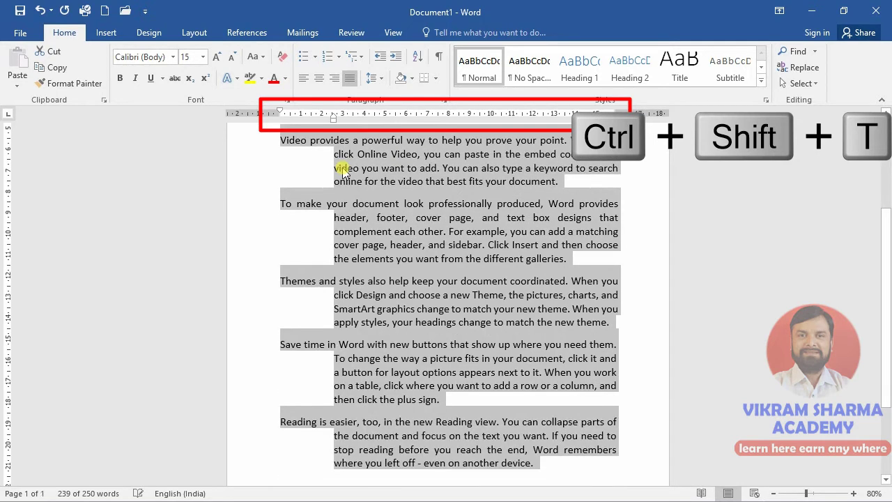
{"action": "key", "text": "ctrl+shift+t"}
{"action": "key", "text": "ctrl+shift+t"}
{"action": "key", "text": "ctrl+t"}
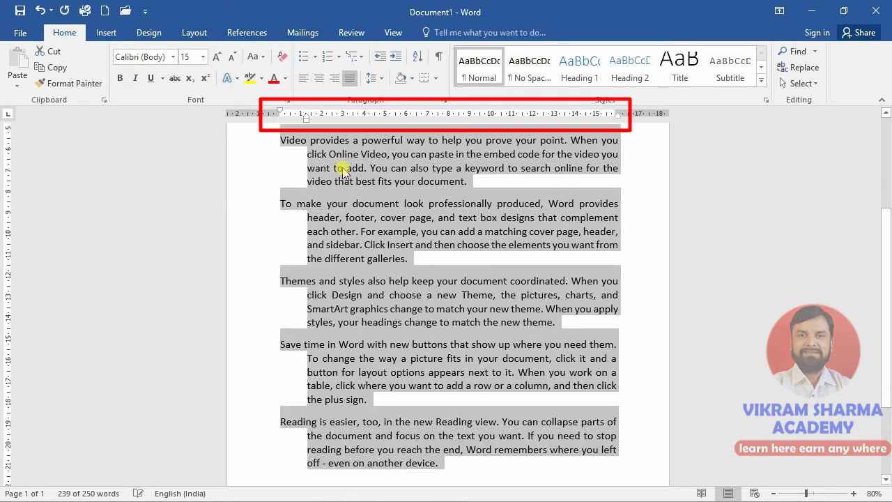
{"action": "key", "text": "ctrl+t"}
{"action": "key", "text": "ctrl+shift+t"}
{"action": "key", "text": "ctrl+shift+t"}
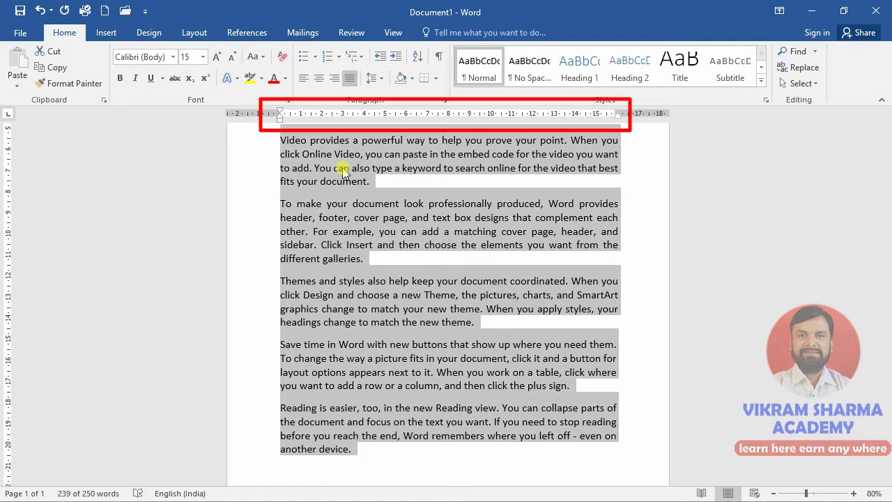
{"action": "left_click", "coordinate": [444, 344]}
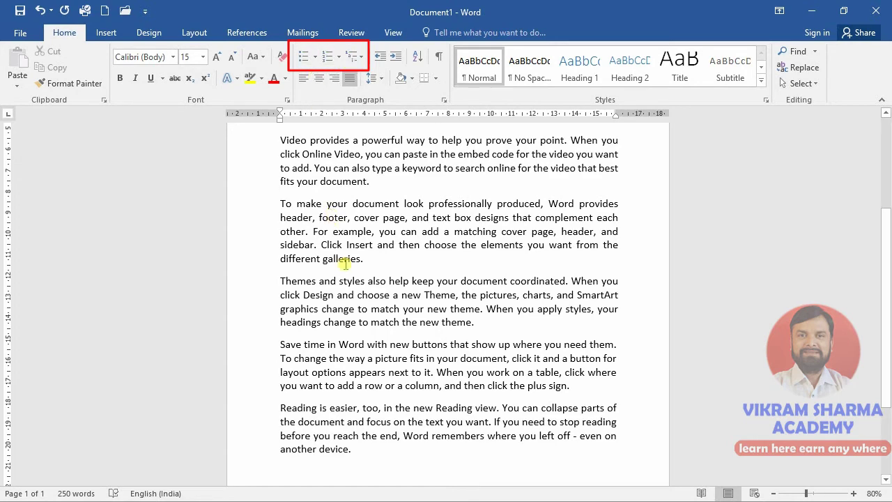
Select all five body paragraphs and toggle plain bullets on and off
{"action": "scroll", "coordinate": [349, 275], "scroll_direction": "up", "scroll_amount": 1}
{"action": "scroll", "coordinate": [353, 280], "scroll_direction": "down", "scroll_amount": 1}
{"action": "left_click_drag", "start_coordinate": [281, 136], "coordinate": [358, 449]}
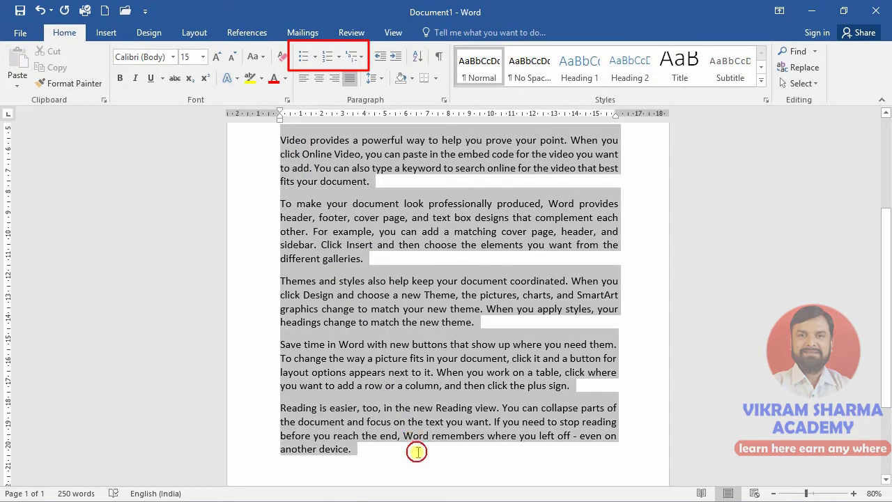
{"action": "left_click", "coordinate": [304, 63]}
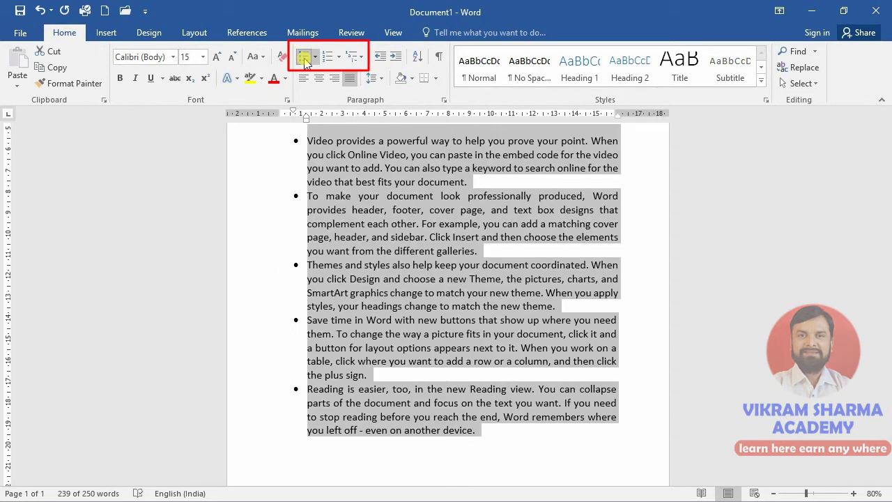
{"action": "left_click", "coordinate": [305, 63]}
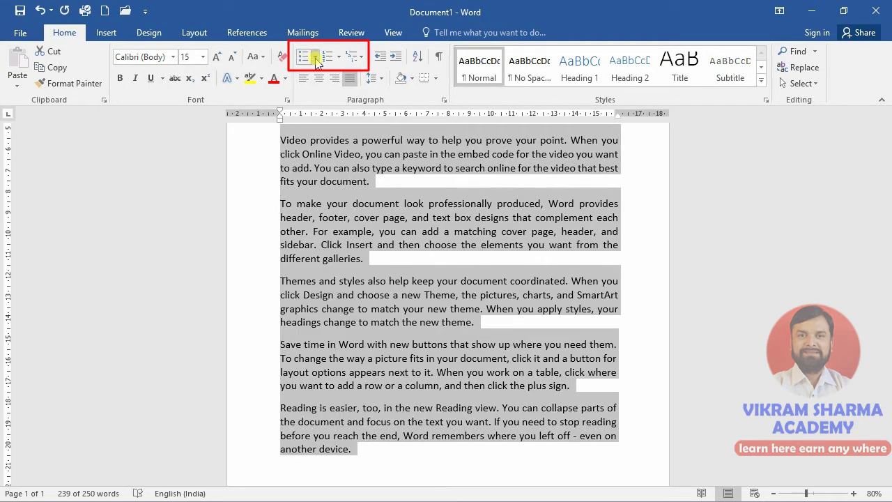
Apply hollow-circle bullets from the Bullets gallery, then choose None to remove them
{"action": "left_click", "coordinate": [315, 60]}
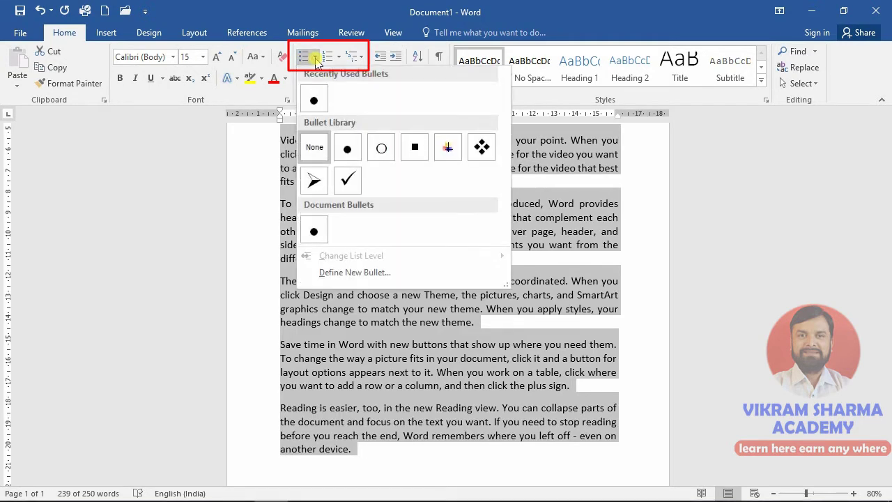
{"action": "left_click", "coordinate": [383, 148]}
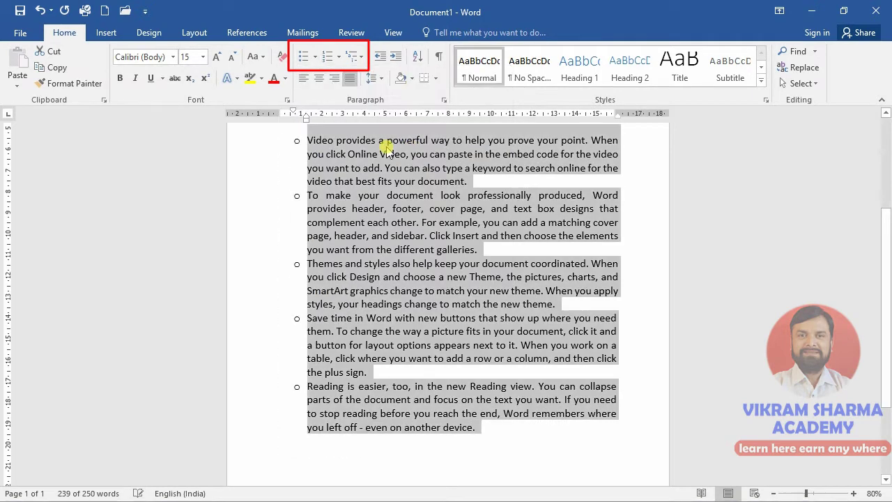
{"action": "left_click", "coordinate": [315, 58]}
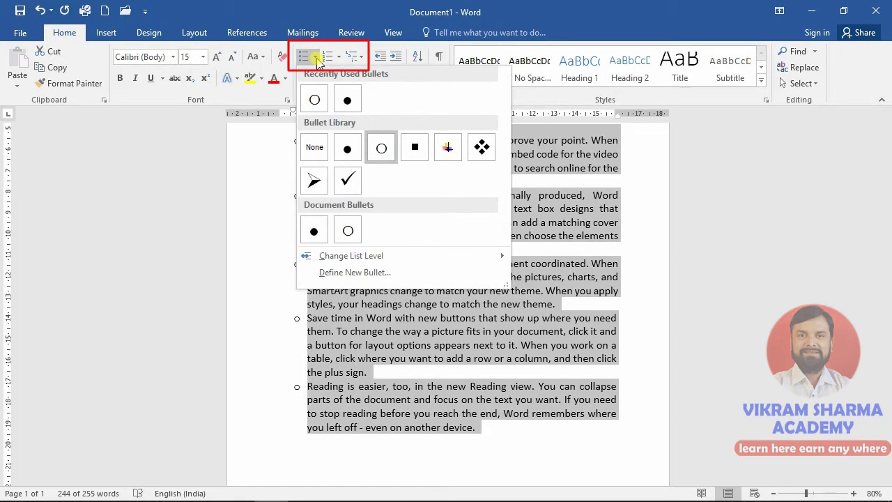
{"action": "left_click", "coordinate": [314, 147]}
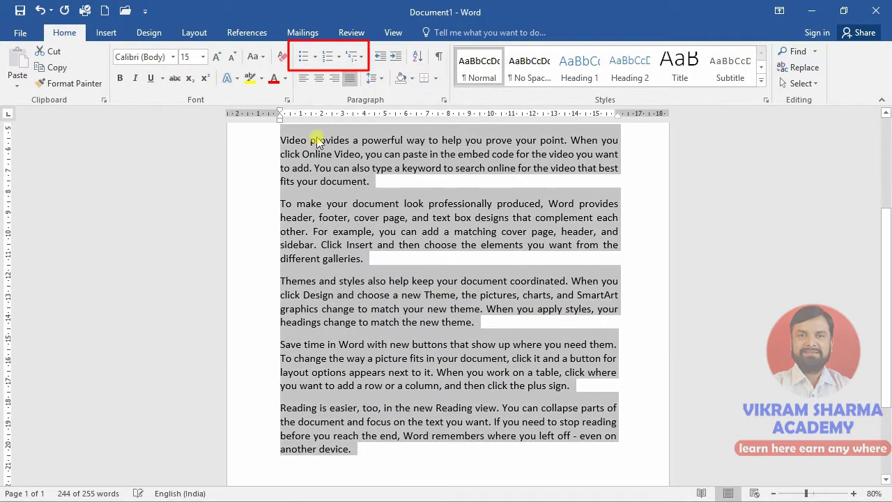
Number the five paragraphs 1 to 5, toggling numbering off and back on
{"action": "left_click", "coordinate": [328, 57]}
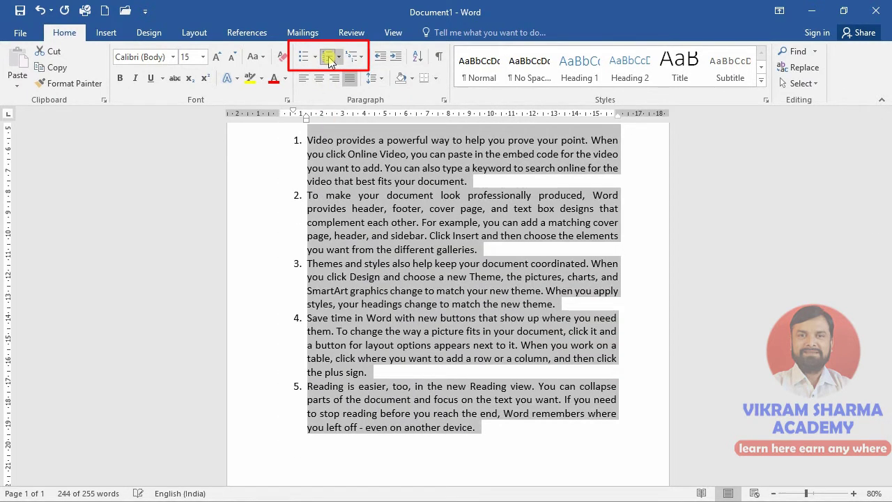
{"action": "left_click", "coordinate": [328, 57]}
{"action": "left_click", "coordinate": [328, 57]}
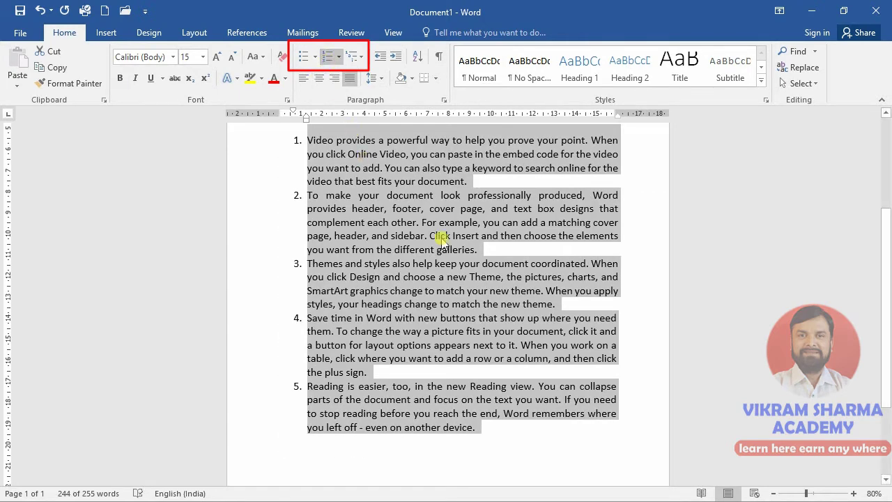
Test a new item 'jkjhkhkhjkh' after item 2, undo it, and select the whole document
{"action": "left_click", "coordinate": [481, 249]}
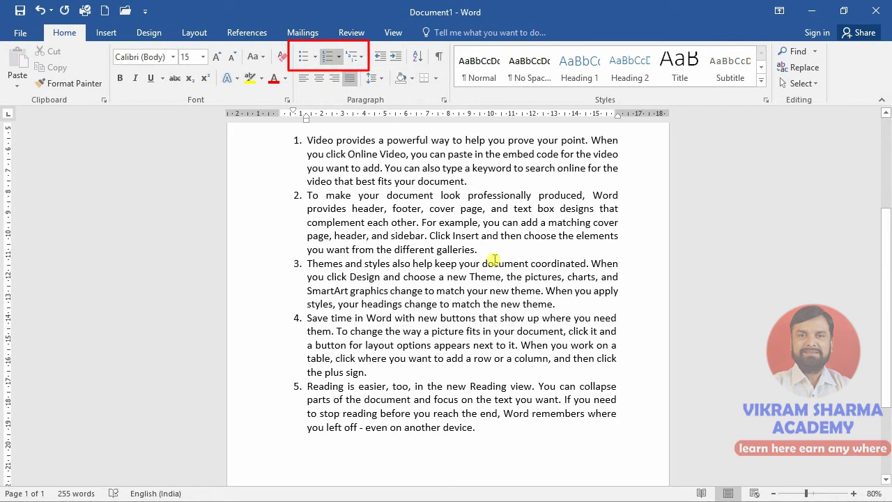
{"action": "key", "text": "Return"}
{"action": "type", "text": "jkjhkhkhjkh"}
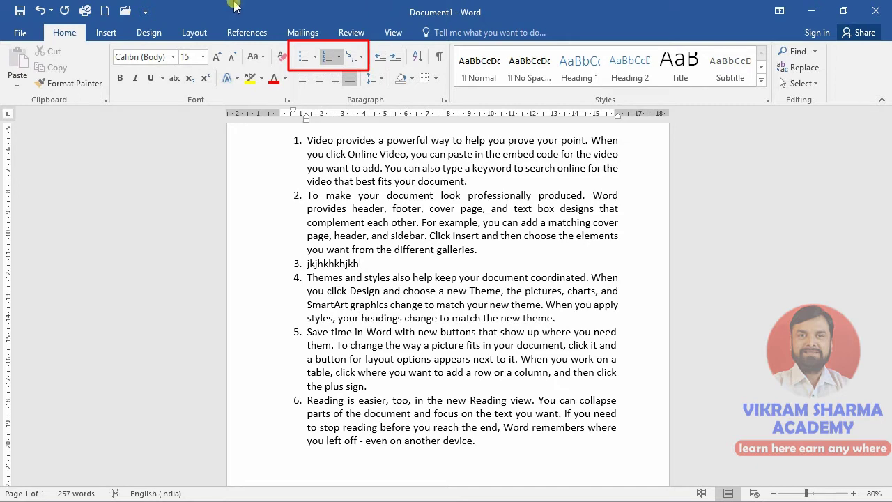
{"action": "key", "text": "ctrl+z"}
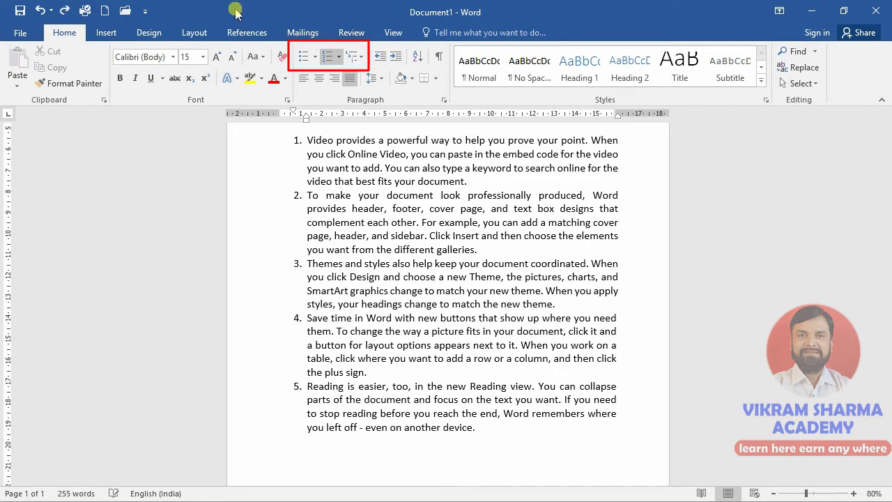
{"action": "key", "text": "ctrl+a"}
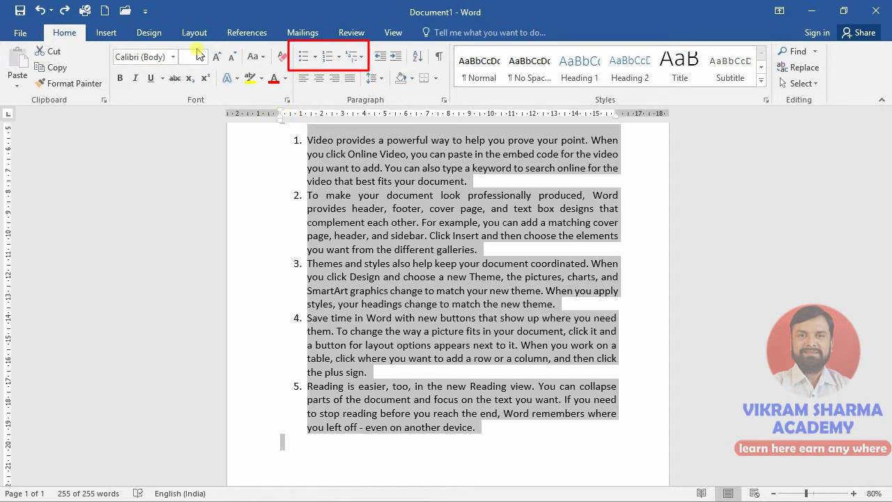
Paste the list of thirteen first names on the empty line below item 5
{"action": "left_click", "coordinate": [410, 263]}
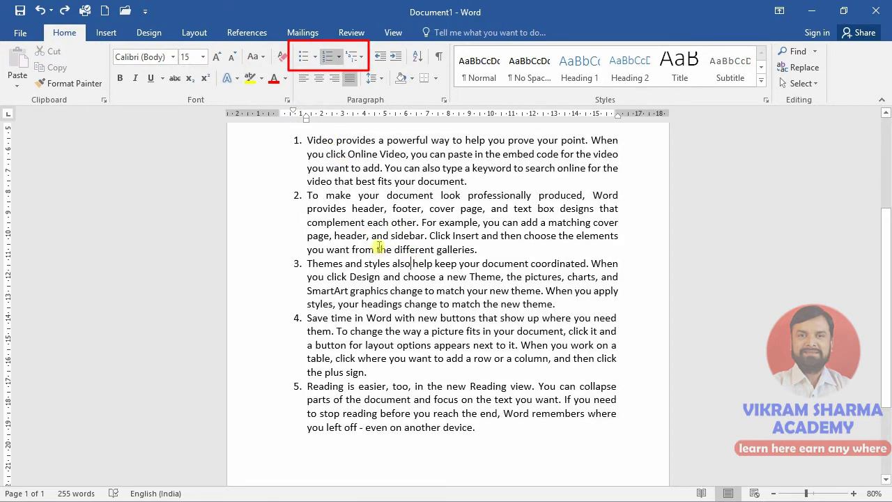
{"action": "scroll", "coordinate": [428, 374], "scroll_direction": "down", "scroll_amount": 2}
{"action": "scroll", "coordinate": [442, 370], "scroll_direction": "down", "scroll_amount": 1}
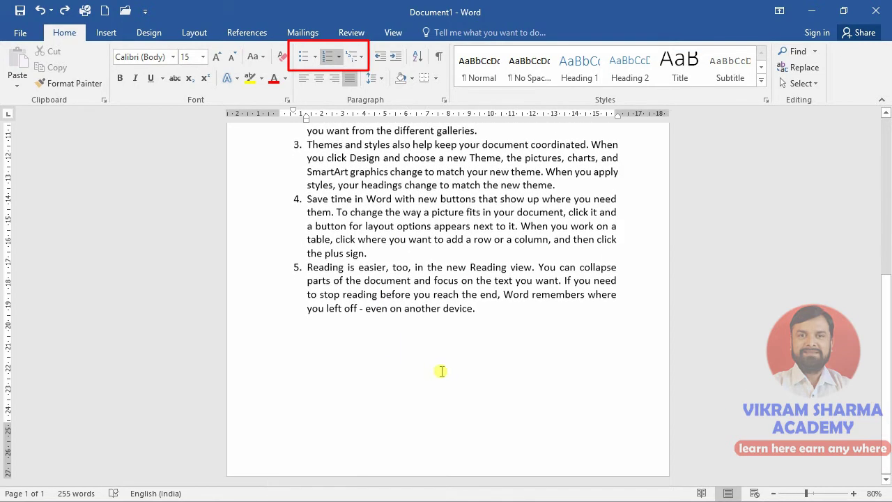
{"action": "left_click", "coordinate": [496, 316]}
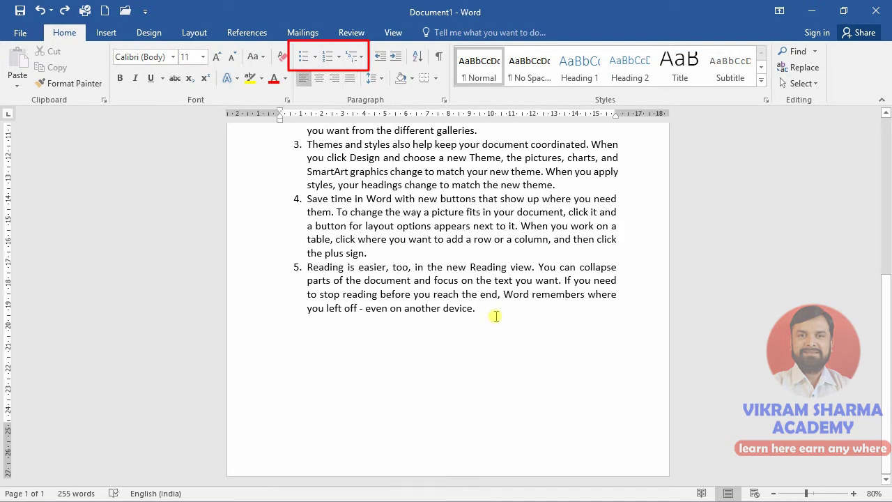
{"action": "key", "text": "ctrl+v"}
{"action": "scroll", "coordinate": [459, 327], "scroll_direction": "down", "scroll_amount": 2}
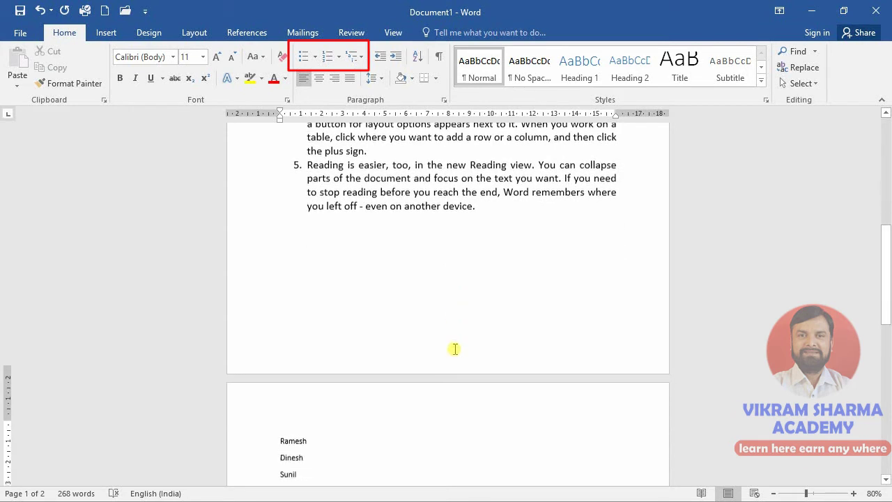
{"action": "scroll", "coordinate": [457, 342], "scroll_direction": "down", "scroll_amount": 1}
{"action": "scroll", "coordinate": [455, 357], "scroll_direction": "down", "scroll_amount": 2}
{"action": "scroll", "coordinate": [456, 357], "scroll_direction": "down", "scroll_amount": 1}
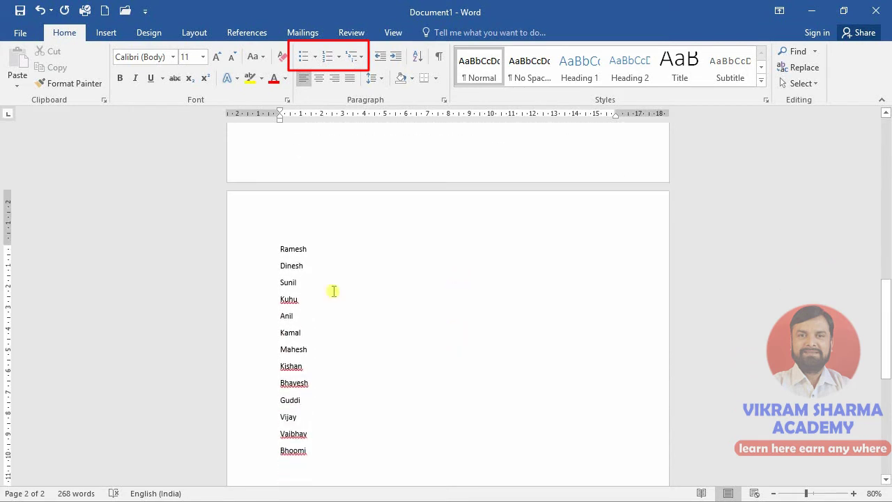
{"action": "scroll", "coordinate": [382, 310], "scroll_direction": "down", "scroll_amount": 1}
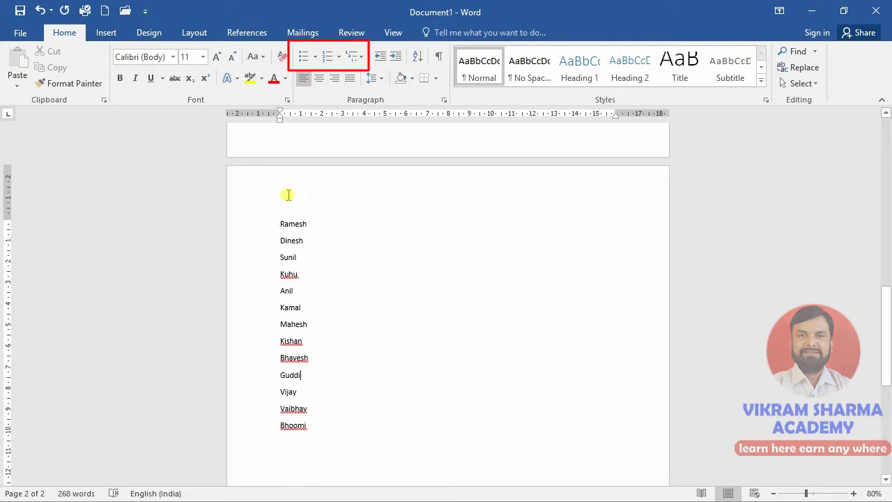
Select the thirteen names and enlarge them to 14 pt
{"action": "left_click_drag", "start_coordinate": [296, 265], "coordinate": [394, 428]}
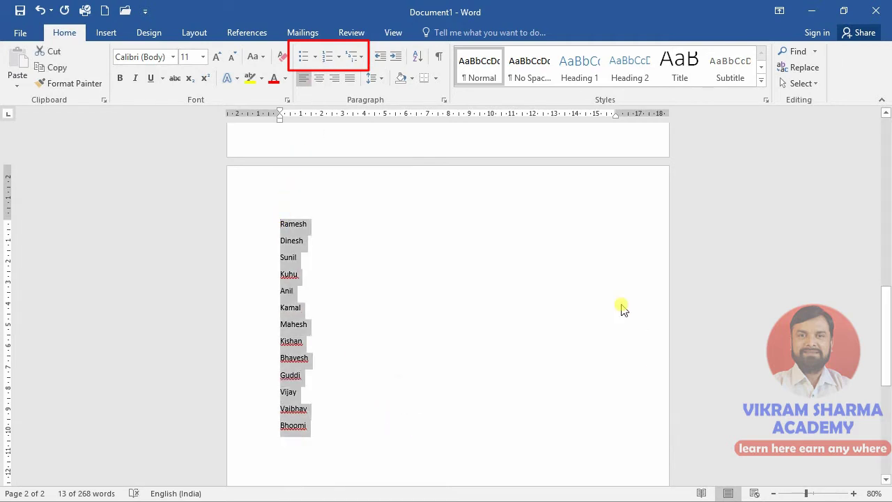
{"action": "key", "text": "ctrl+bracketright"}
{"action": "key", "text": "ctrl+bracketright"}
{"action": "key", "text": "ctrl+bracketright"}
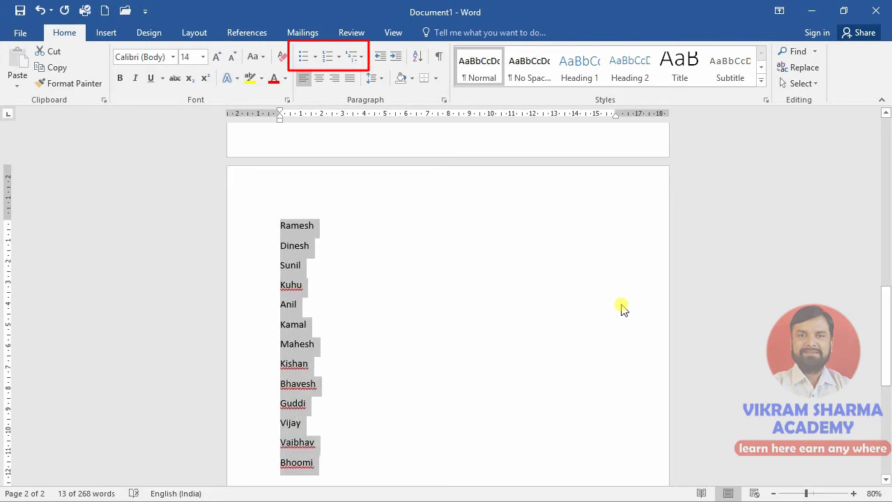
{"action": "scroll", "coordinate": [584, 276], "scroll_direction": "down", "scroll_amount": 1}
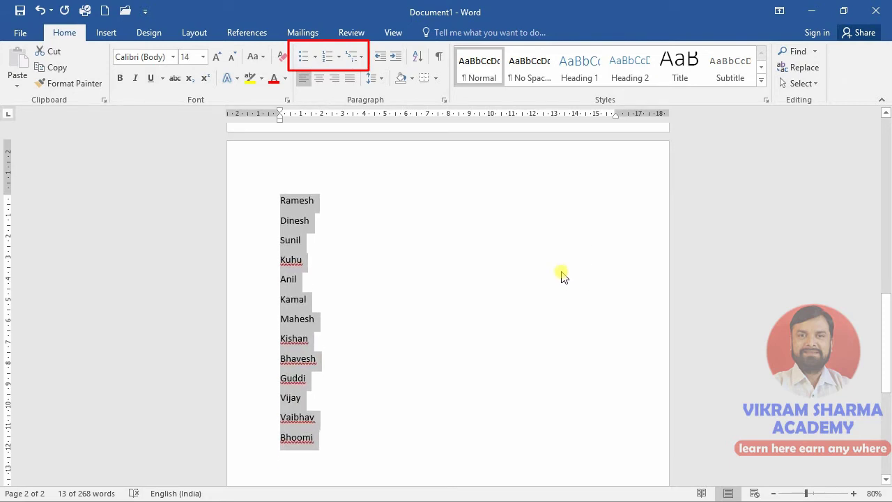
Give the names four-diamond bullets and start defining a new custom bullet
{"action": "left_click", "coordinate": [302, 59]}
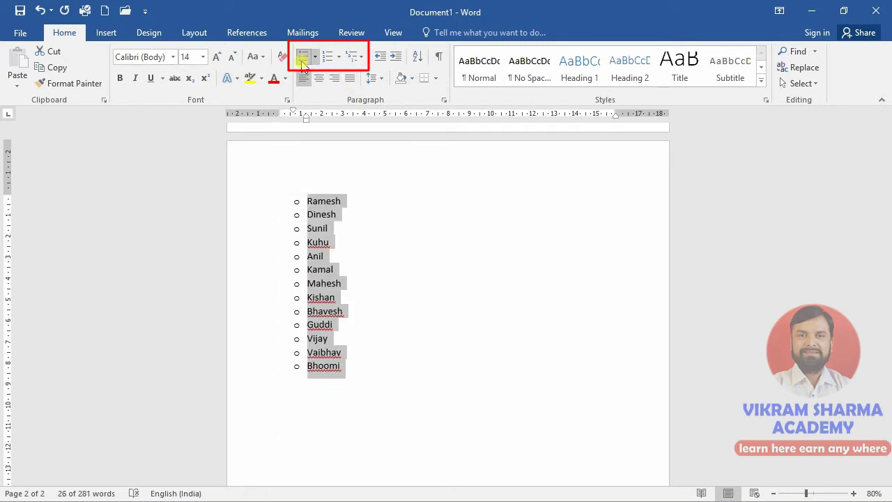
{"action": "left_click", "coordinate": [314, 60]}
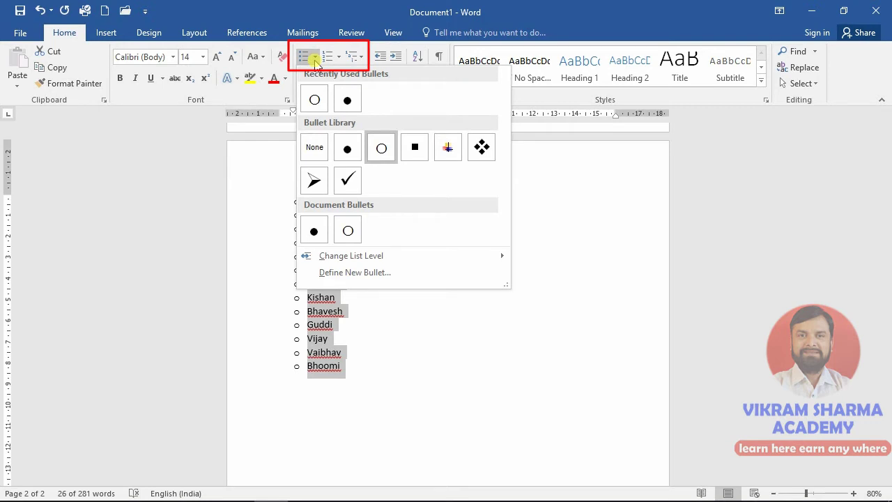
{"action": "left_click", "coordinate": [482, 148]}
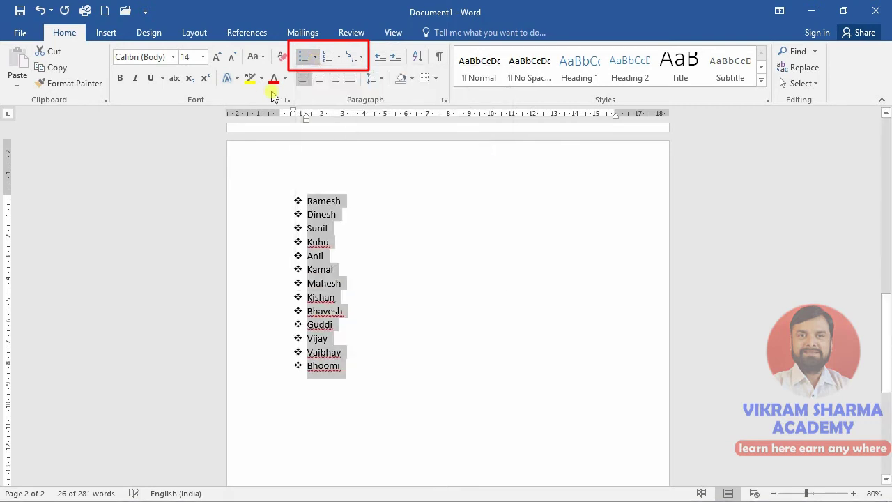
{"action": "left_click", "coordinate": [315, 61]}
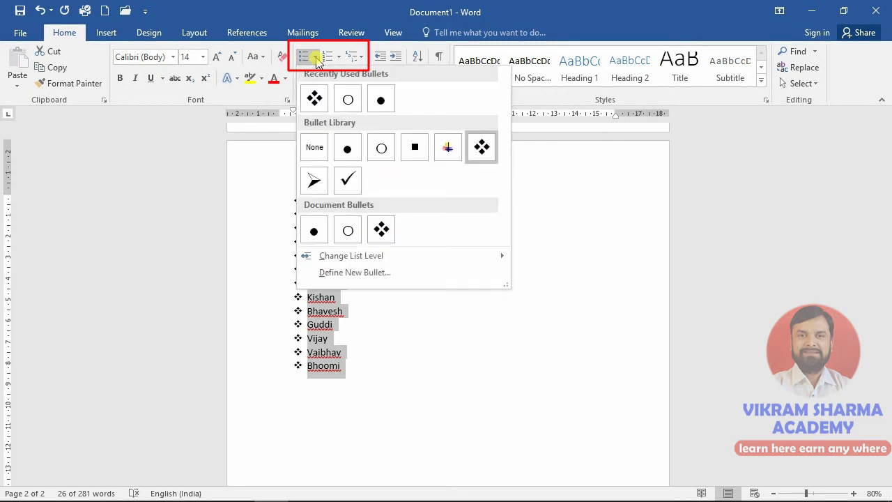
{"action": "left_click", "coordinate": [352, 272]}
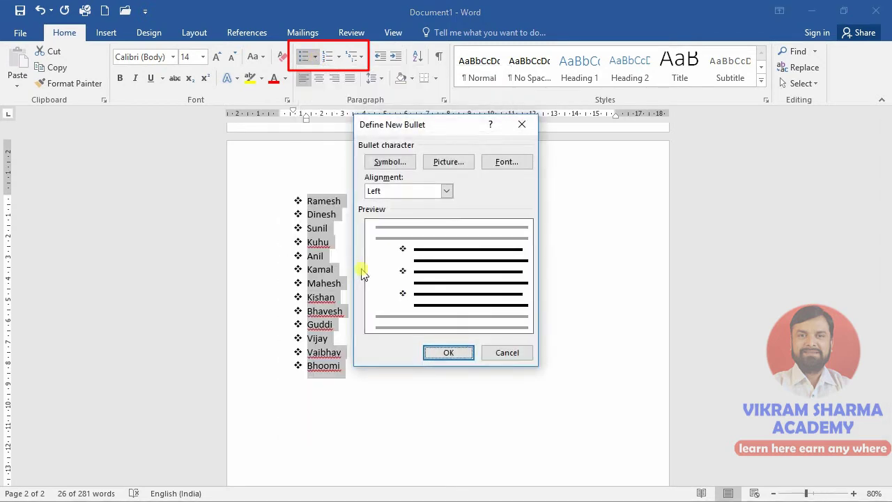
Choose the Wingdings pointing-hand symbol as the custom bullet and apply it to the names
{"action": "left_click", "coordinate": [393, 165]}
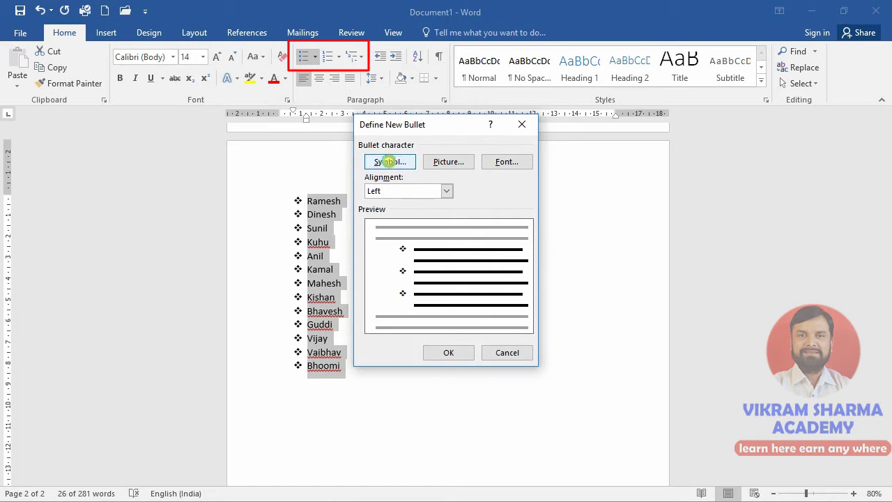
{"action": "left_click_drag", "start_coordinate": [394, 139], "coordinate": [562, 121]}
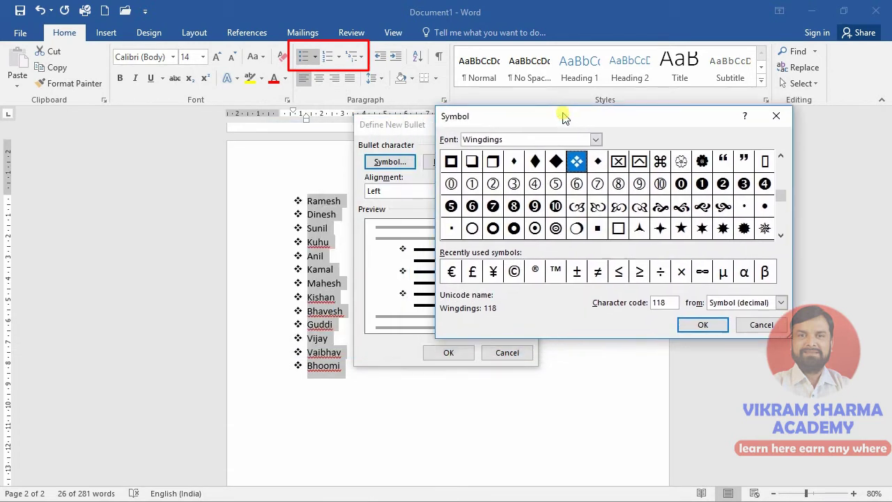
{"action": "left_click", "coordinate": [782, 155]}
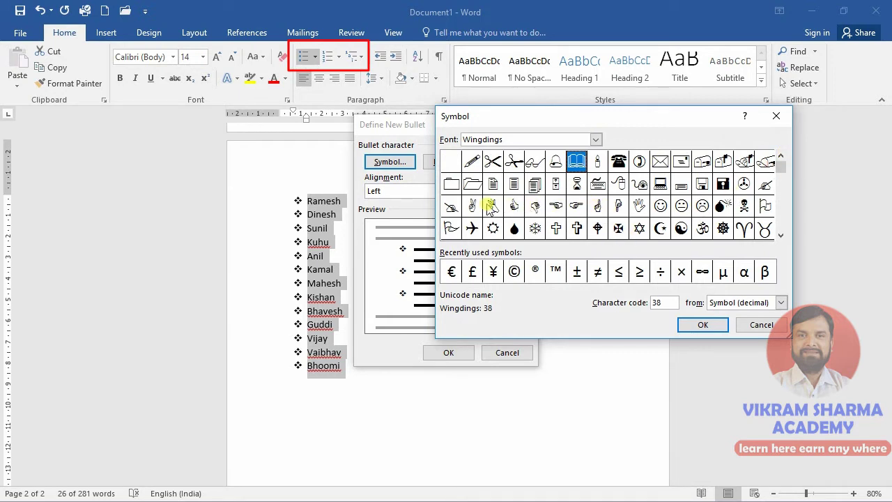
{"action": "left_click", "coordinate": [576, 206]}
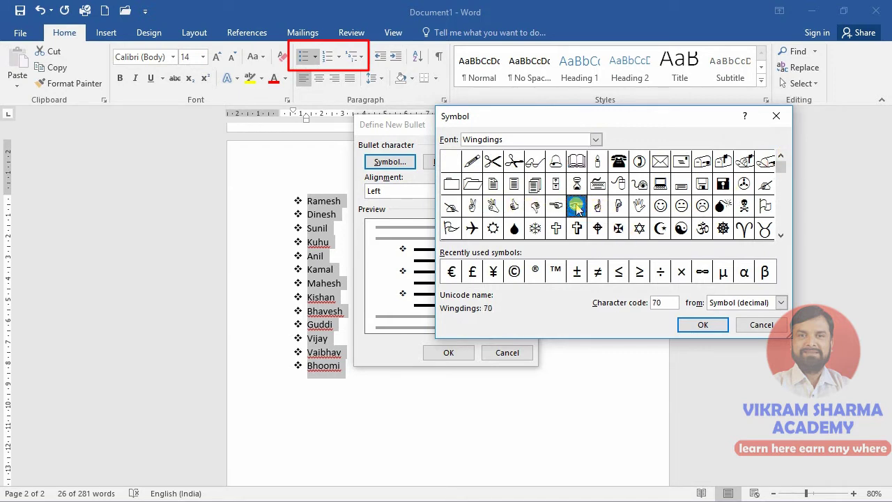
{"action": "left_click", "coordinate": [702, 325]}
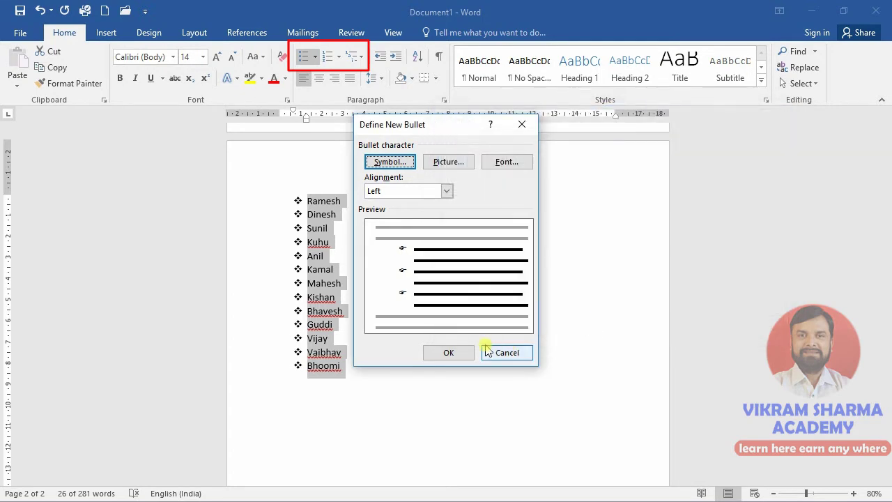
{"action": "left_click", "coordinate": [456, 349]}
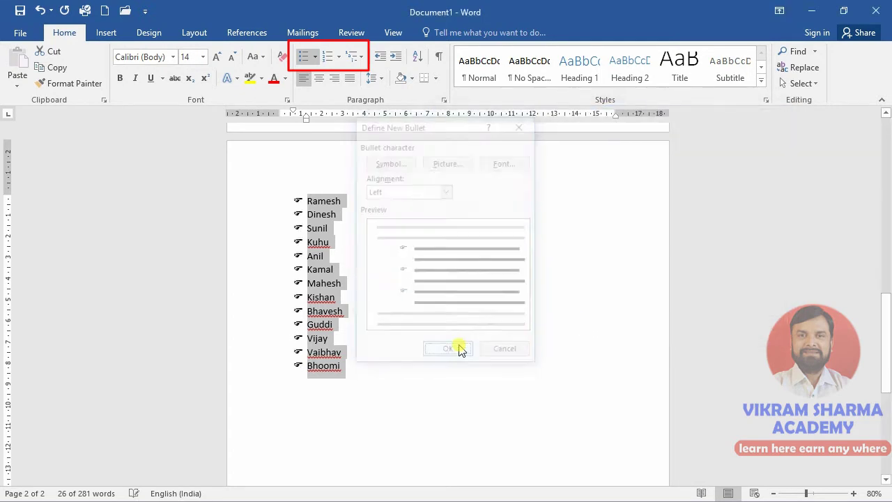
Replace the name bullets with the Wingdings telephone symbol (code 40) via Define New Bullet
{"action": "left_click", "coordinate": [316, 60]}
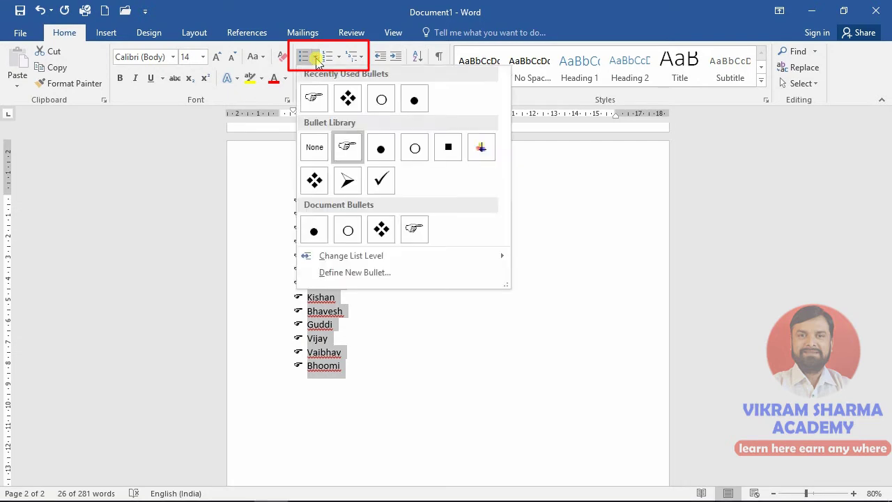
{"action": "left_click", "coordinate": [340, 273]}
{"action": "left_click", "coordinate": [390, 162]}
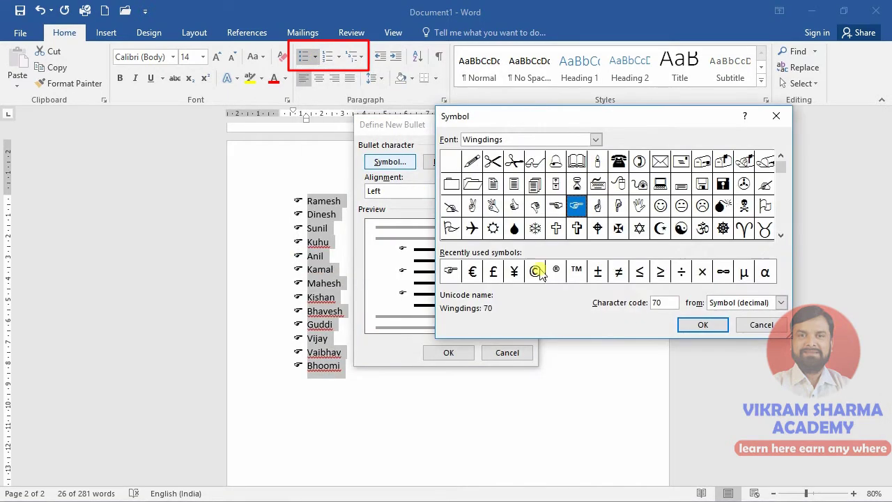
{"action": "left_click", "coordinate": [782, 235]}
{"action": "left_click", "coordinate": [781, 235]}
{"action": "left_click", "coordinate": [781, 235]}
{"action": "left_click", "coordinate": [781, 235]}
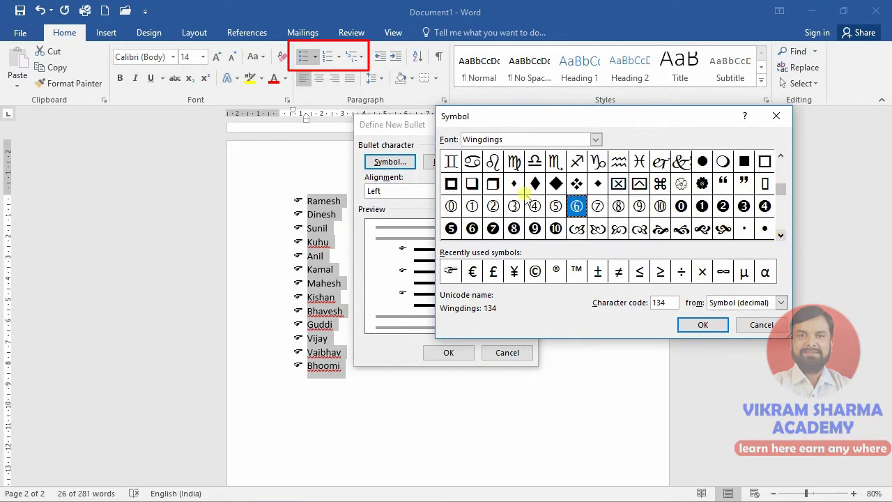
{"action": "left_click", "coordinate": [779, 155]}
{"action": "left_click", "coordinate": [780, 155]}
{"action": "left_click", "coordinate": [780, 155]}
{"action": "left_click", "coordinate": [779, 155]}
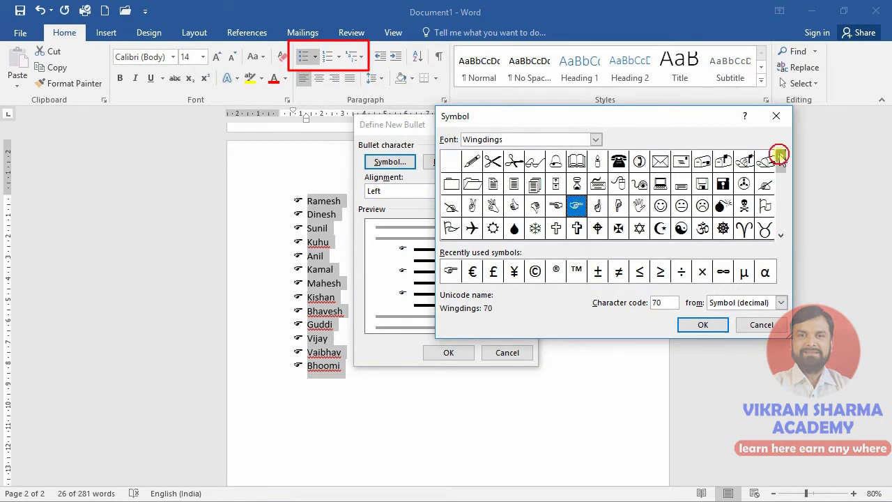
{"action": "left_click", "coordinate": [617, 163]}
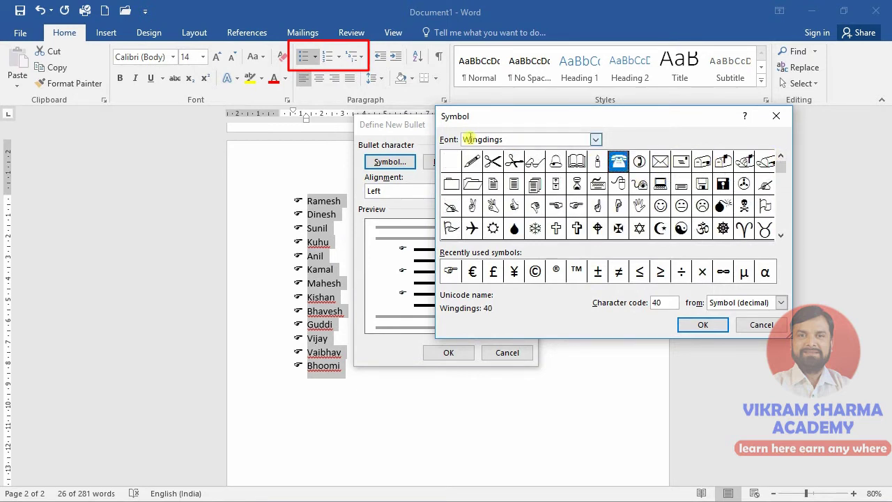
{"action": "left_click", "coordinate": [699, 324]}
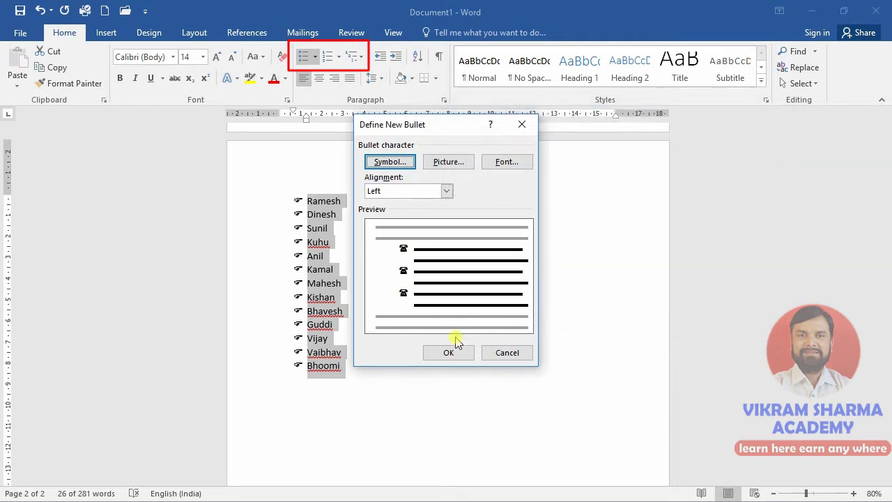
{"action": "left_click", "coordinate": [450, 349]}
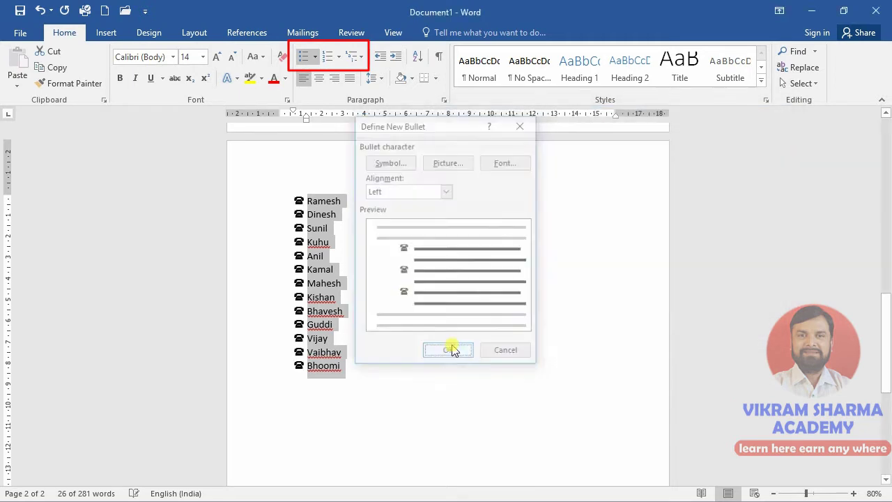
{"action": "left_click", "coordinate": [317, 60]}
Define a Wingdings 2 symbol bullet with character code 59 and apply it to the names
{"action": "left_click", "coordinate": [360, 273]}
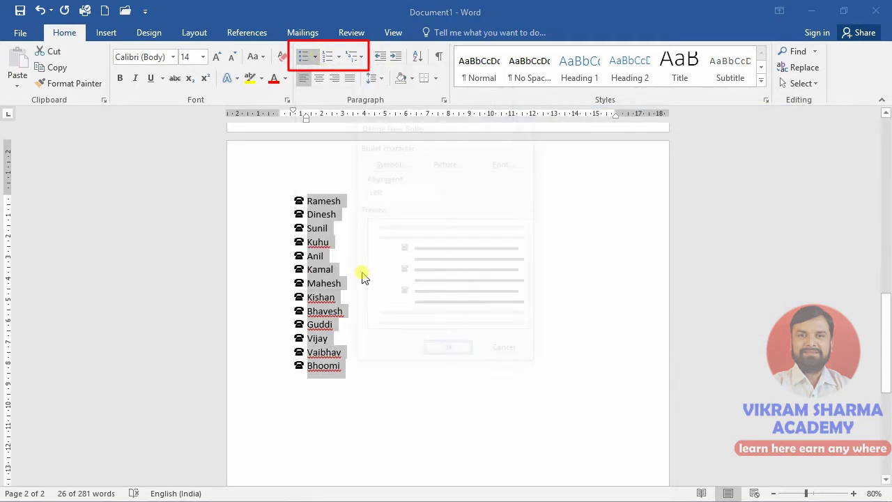
{"action": "left_click", "coordinate": [393, 162]}
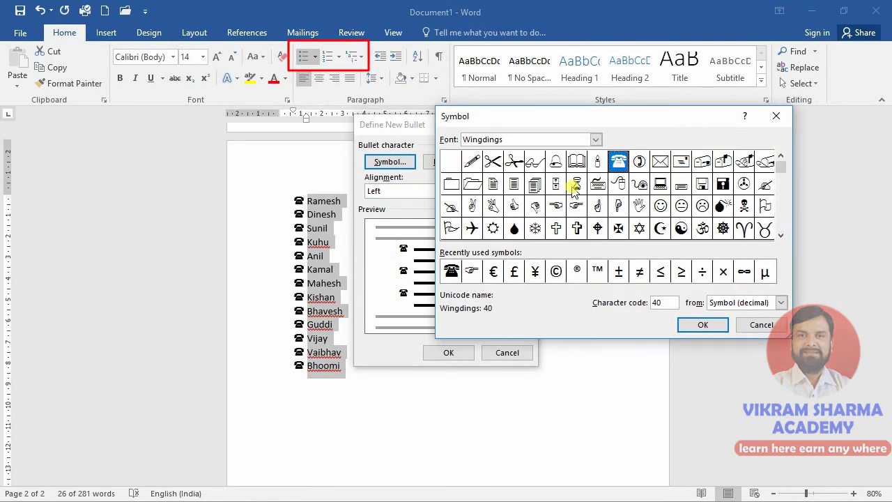
{"action": "left_click", "coordinate": [596, 142]}
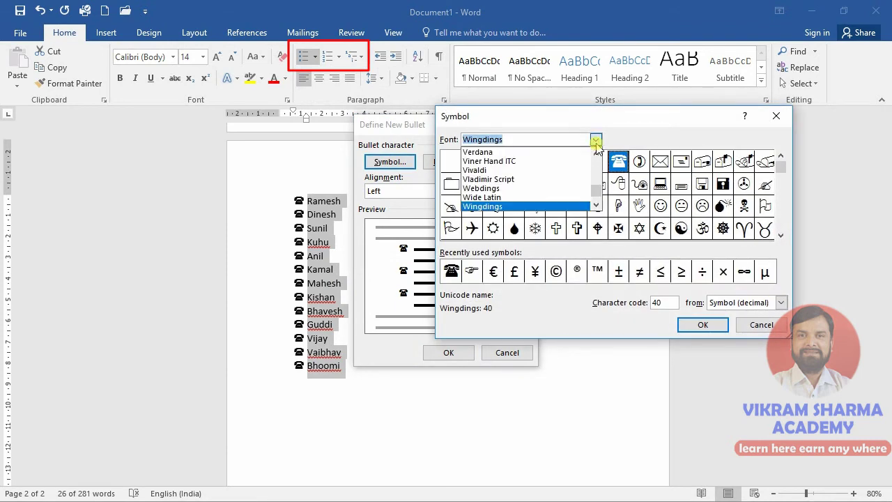
{"action": "left_click", "coordinate": [596, 204]}
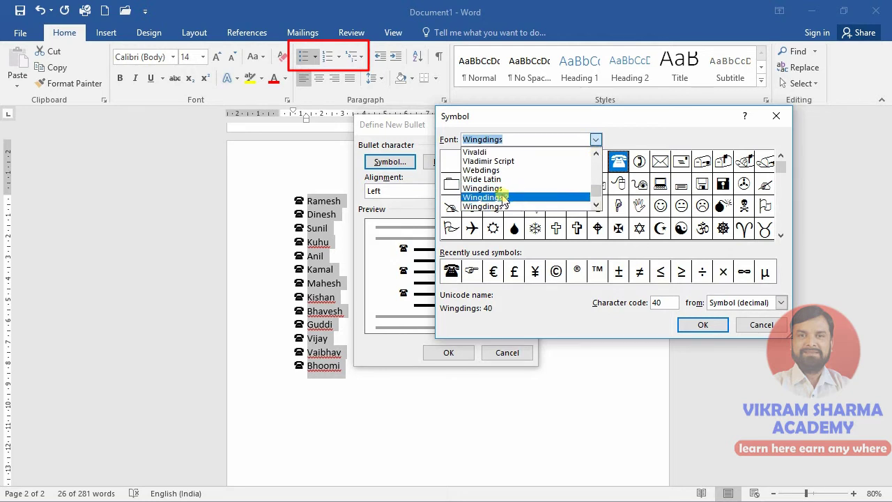
{"action": "left_click", "coordinate": [503, 198]}
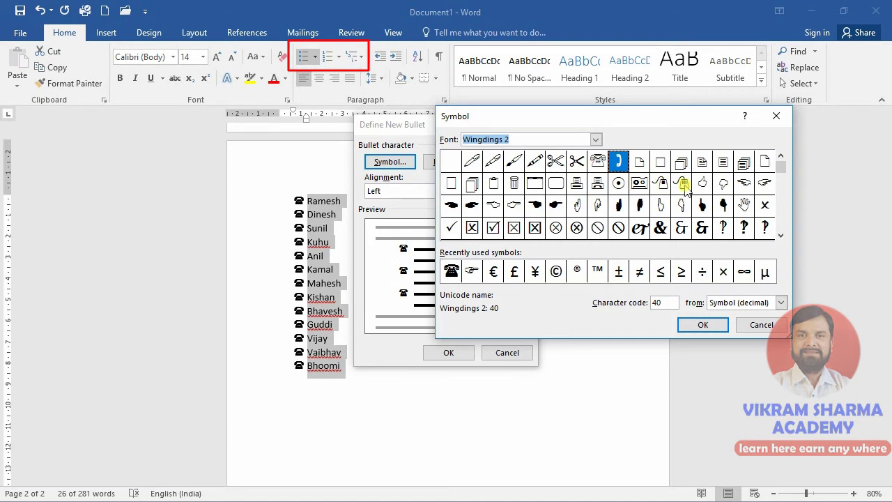
{"action": "left_click", "coordinate": [682, 184]}
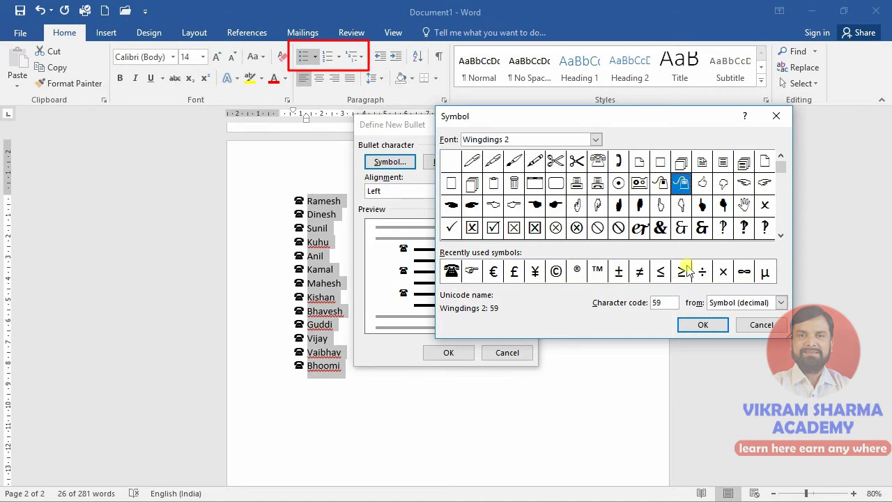
{"action": "left_click", "coordinate": [704, 325]}
{"action": "left_click", "coordinate": [462, 353]}
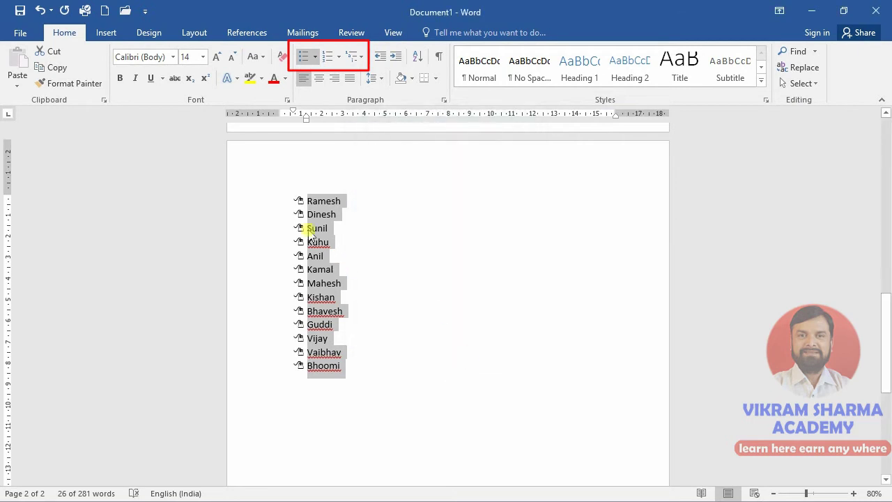
Recolour the Wingdings 2 name-list bullets red and enlarge them to 14 pt
{"action": "left_click", "coordinate": [316, 59]}
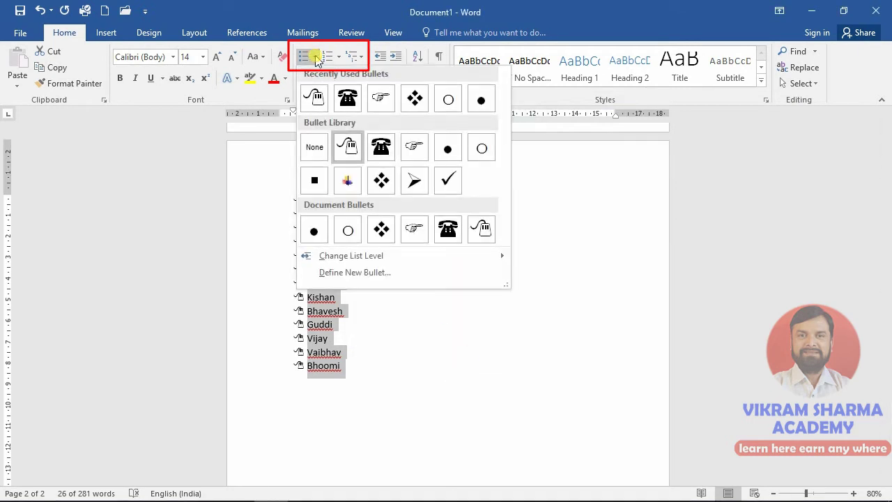
{"action": "left_click", "coordinate": [355, 272]}
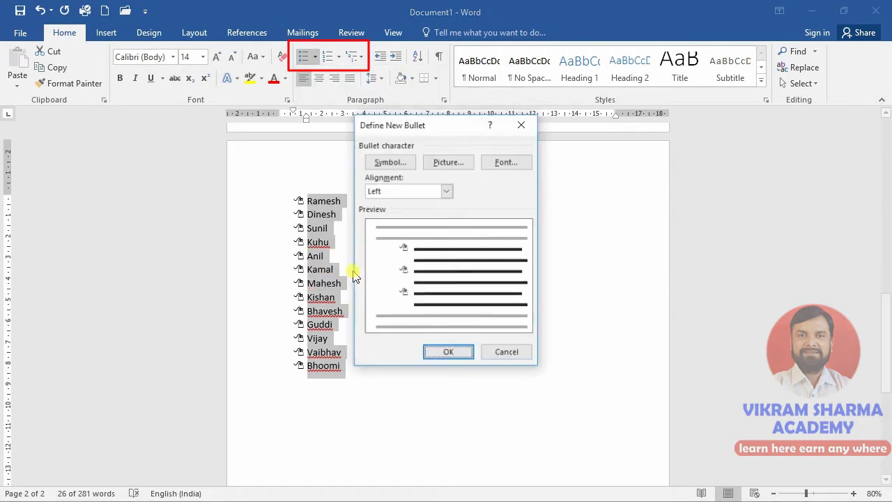
{"action": "left_click", "coordinate": [507, 163]}
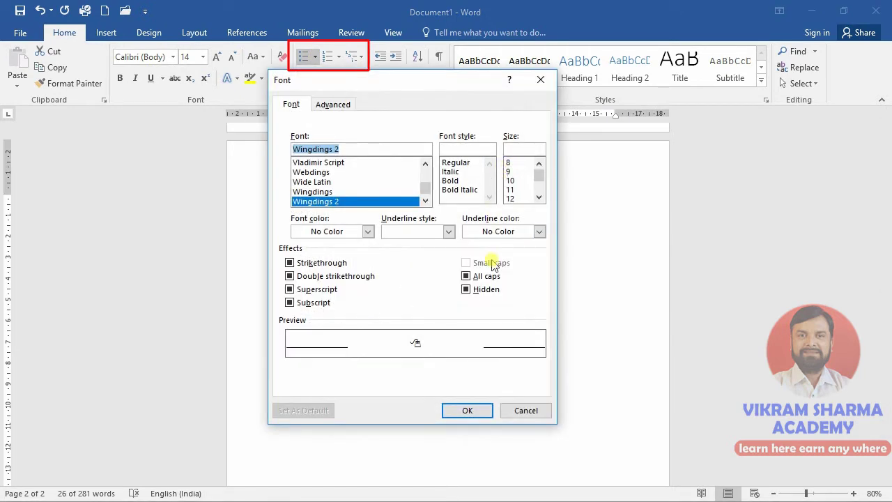
{"action": "left_click", "coordinate": [366, 231]}
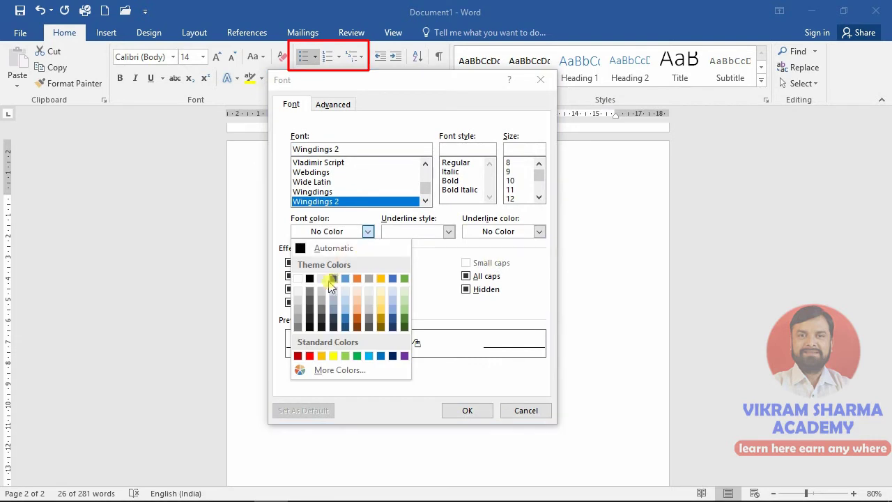
{"action": "left_click", "coordinate": [310, 357]}
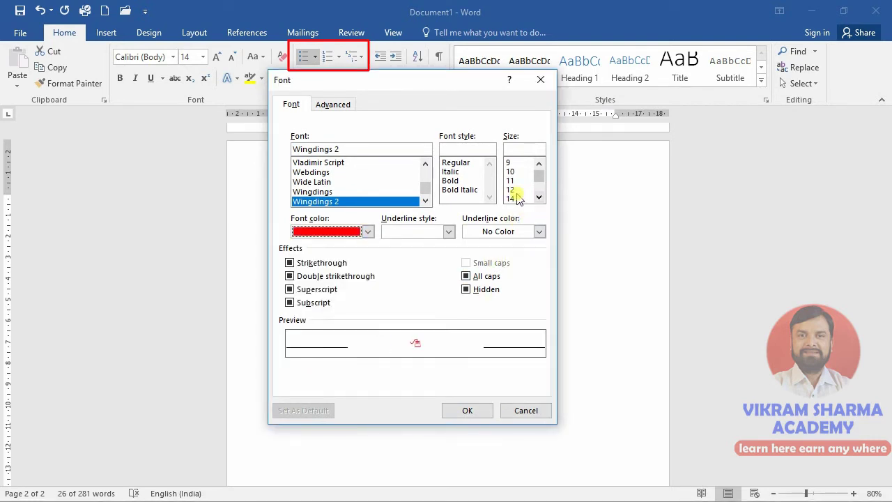
{"action": "left_click", "coordinate": [511, 200]}
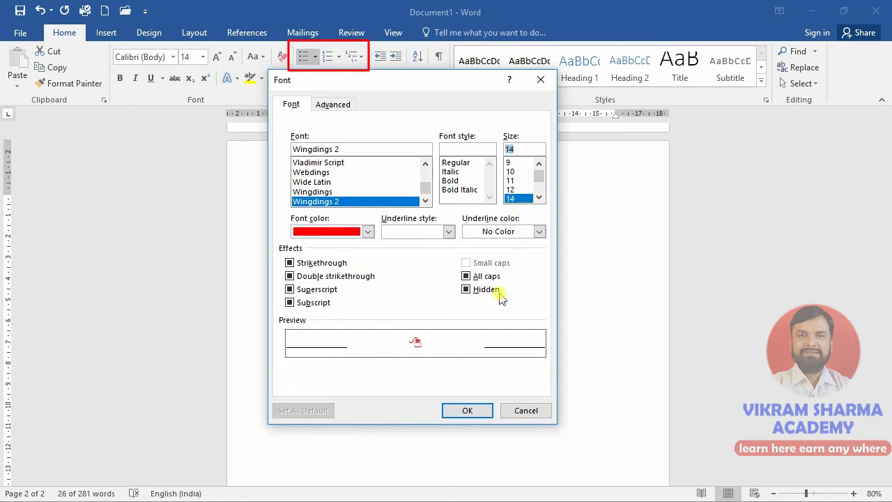
{"action": "left_click", "coordinate": [466, 410]}
{"action": "left_click", "coordinate": [444, 353]}
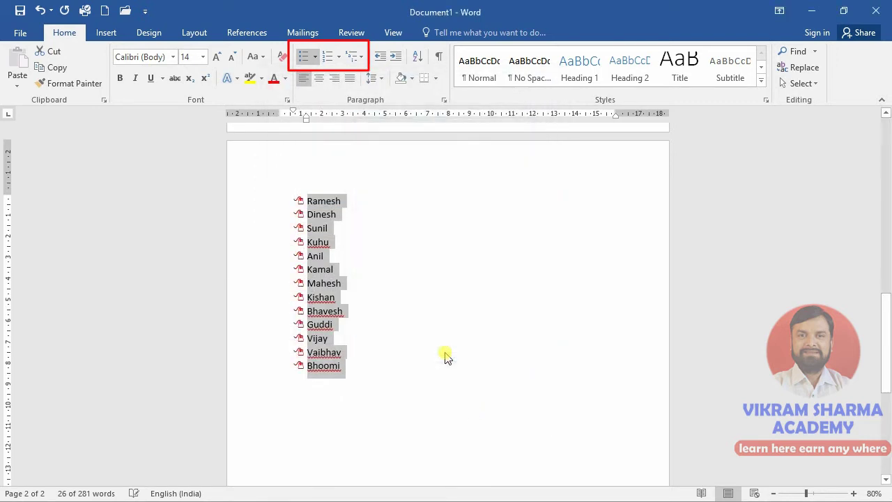
Select the names Ramesh to Bhoomi and remove their bullets
{"action": "left_click", "coordinate": [383, 287]}
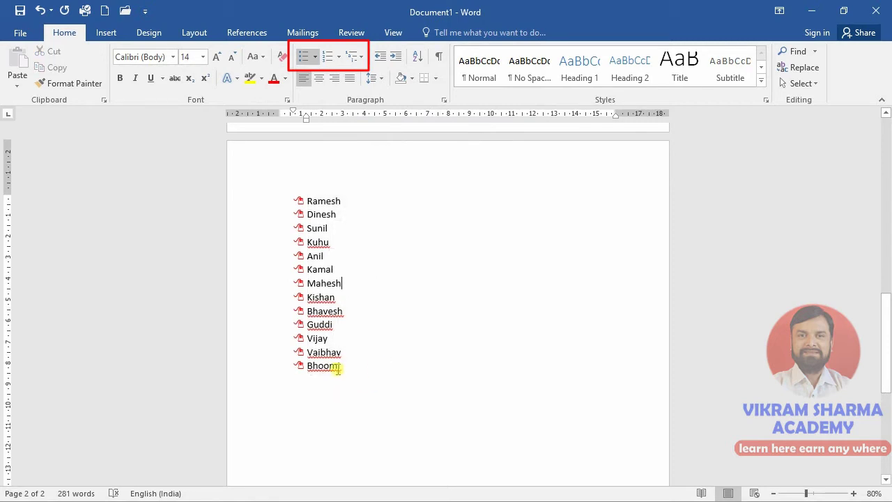
{"action": "left_click_drag", "start_coordinate": [344, 370], "coordinate": [286, 197]}
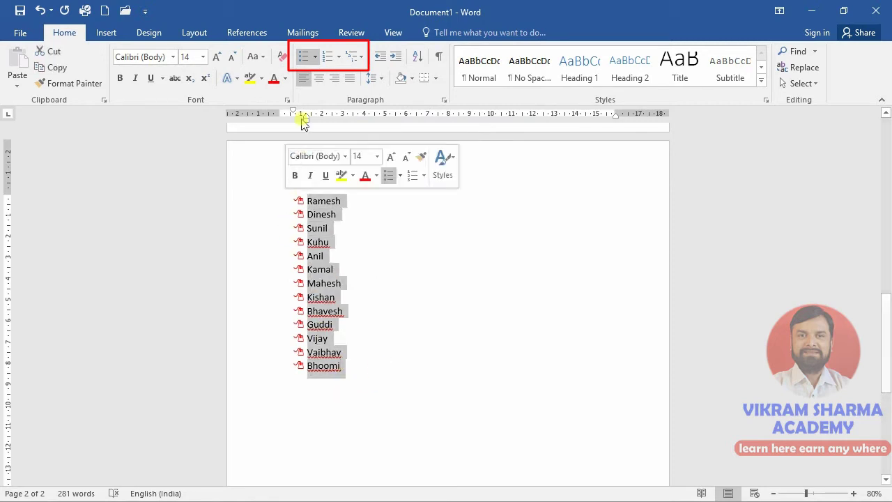
{"action": "left_click", "coordinate": [319, 60]}
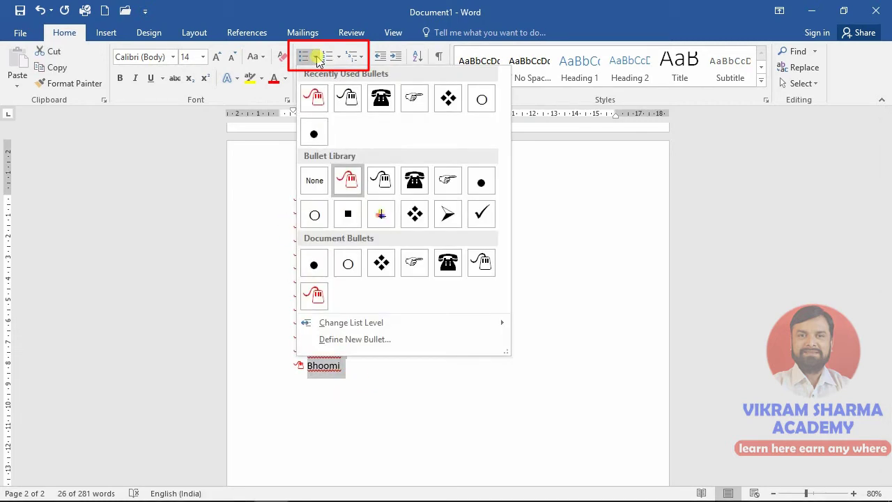
{"action": "left_click", "coordinate": [312, 182]}
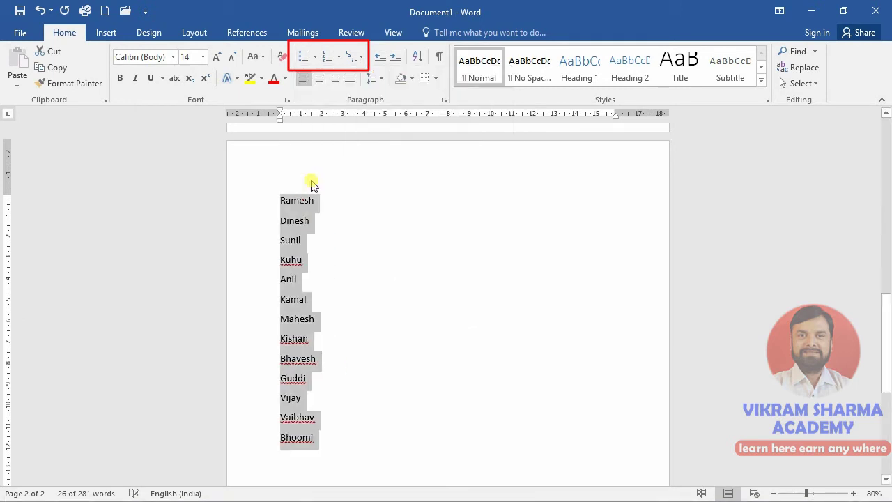
Number the names so they continue the earlier list as 6 to 18
{"action": "left_click", "coordinate": [326, 61]}
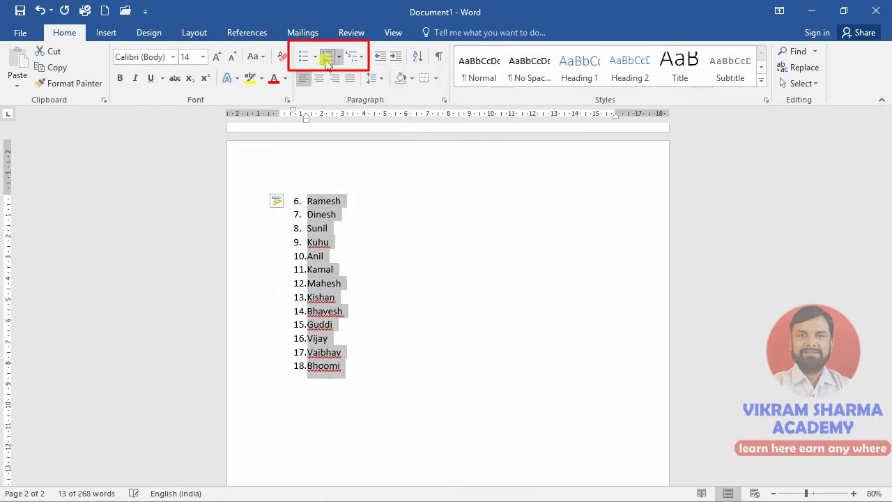
{"action": "scroll", "coordinate": [387, 188], "scroll_direction": "up", "scroll_amount": 2}
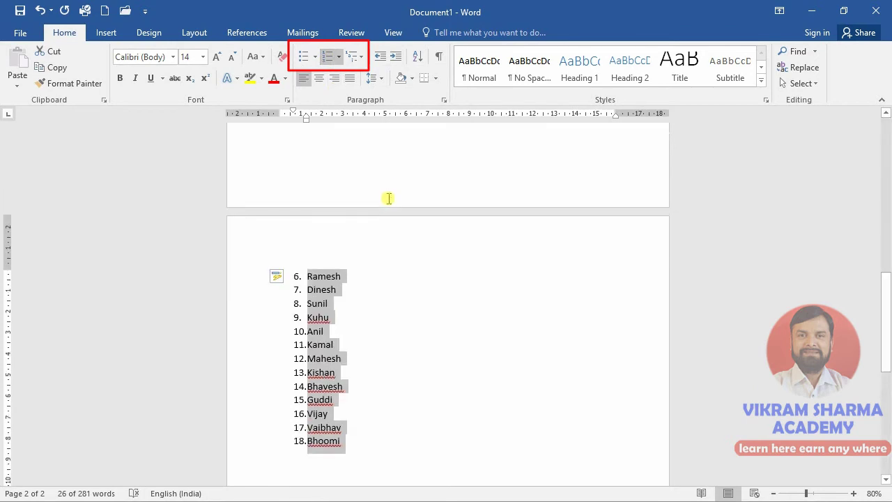
{"action": "scroll", "coordinate": [389, 250], "scroll_direction": "up", "scroll_amount": 5}
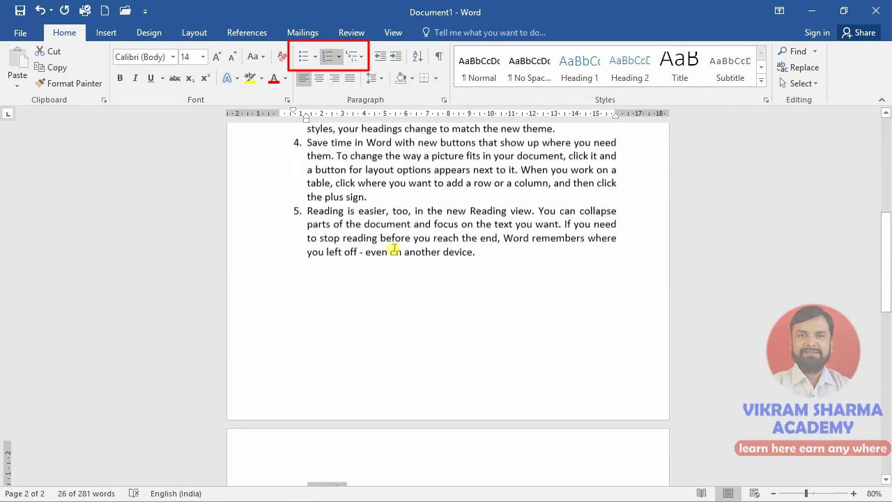
{"action": "scroll", "coordinate": [392, 248], "scroll_direction": "up", "scroll_amount": 2}
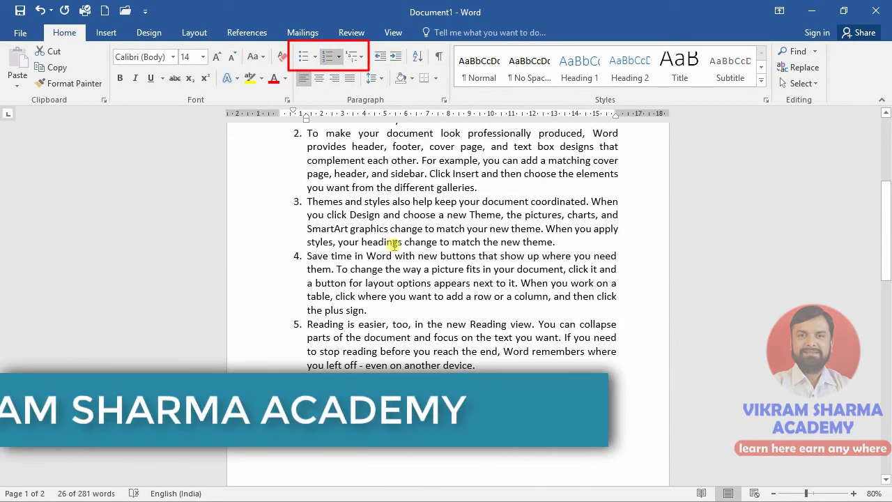
{"action": "scroll", "coordinate": [393, 248], "scroll_direction": "down", "scroll_amount": 1}
{"action": "scroll", "coordinate": [392, 247], "scroll_direction": "down", "scroll_amount": 3}
{"action": "scroll", "coordinate": [393, 245], "scroll_direction": "down", "scroll_amount": 2}
{"action": "scroll", "coordinate": [393, 246], "scroll_direction": "down", "scroll_amount": 3}
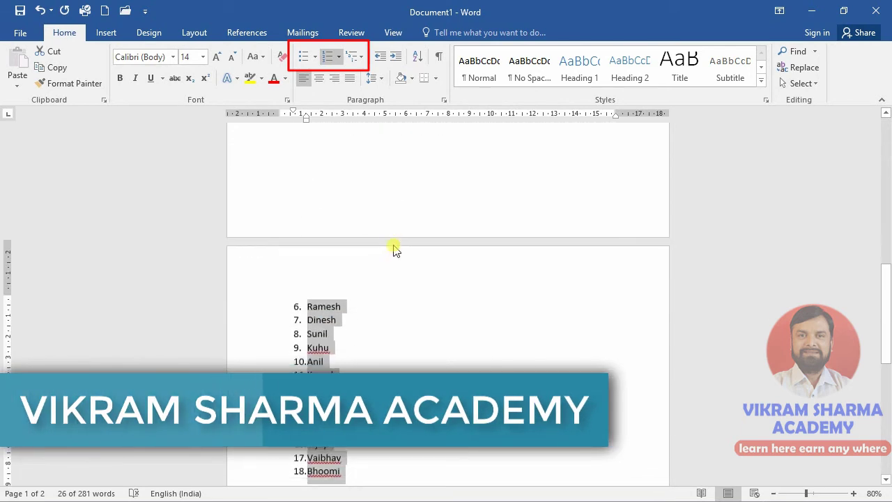
Use Set Numbering Value to start the name list as a new list at 1
{"action": "left_click", "coordinate": [338, 59]}
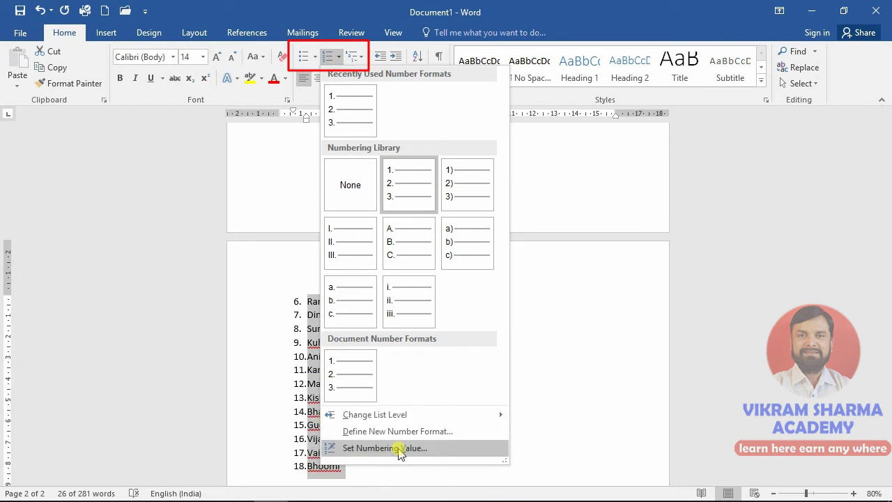
{"action": "left_click", "coordinate": [401, 449]}
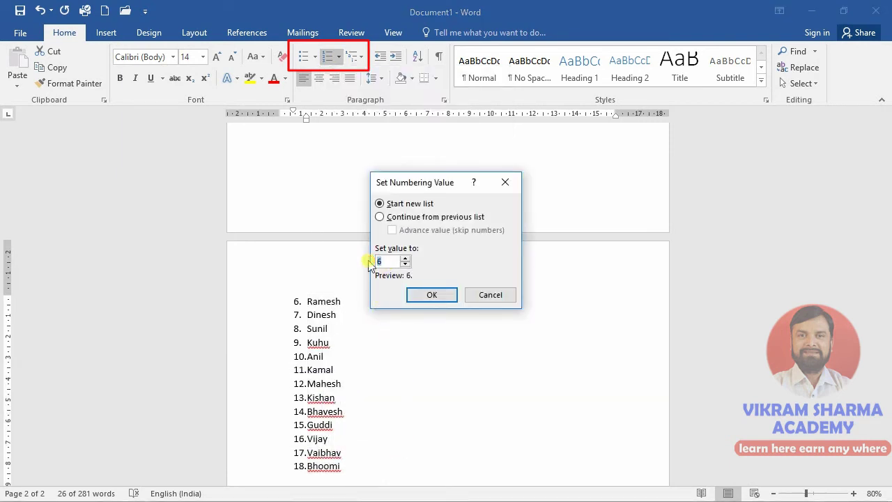
{"action": "left_click", "coordinate": [405, 265]}
{"action": "left_click", "coordinate": [421, 292]}
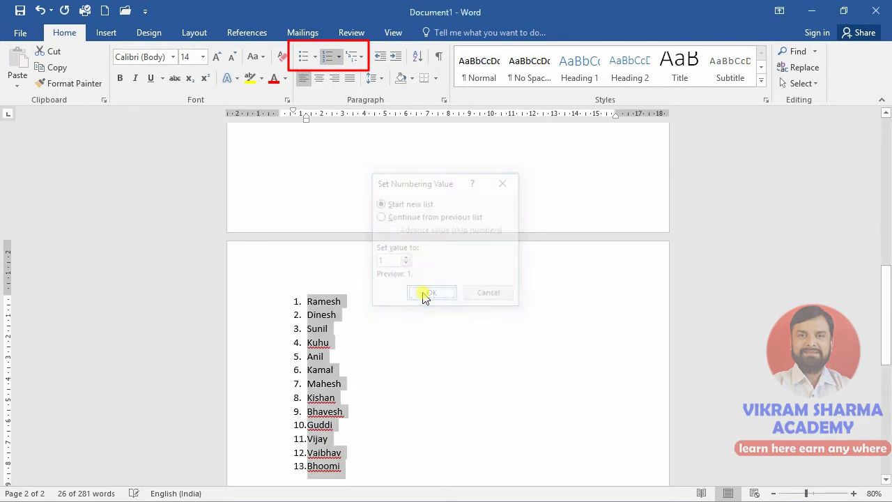
{"action": "scroll", "coordinate": [424, 368], "scroll_direction": "down", "scroll_amount": 1}
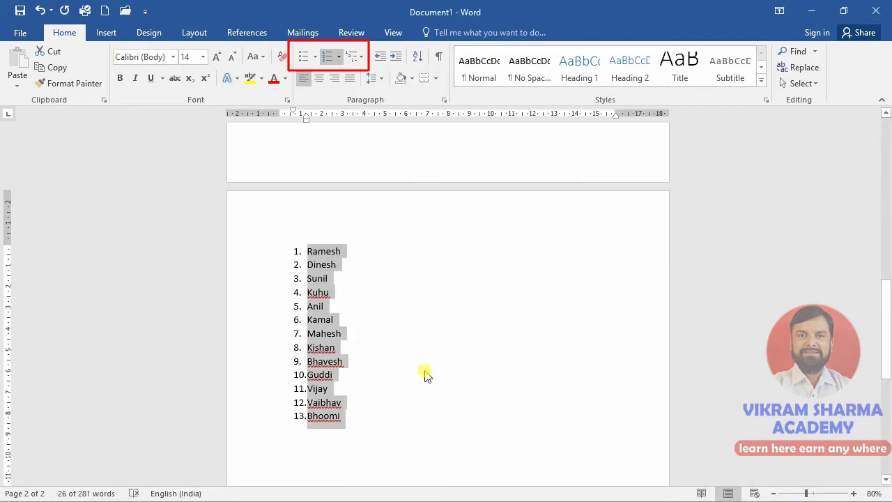
{"action": "scroll", "coordinate": [428, 377], "scroll_direction": "up", "scroll_amount": 4}
{"action": "scroll", "coordinate": [424, 377], "scroll_direction": "up", "scroll_amount": 3}
Close the Help window opened by F1 and review the renumbered names
{"action": "key", "text": "F1"}
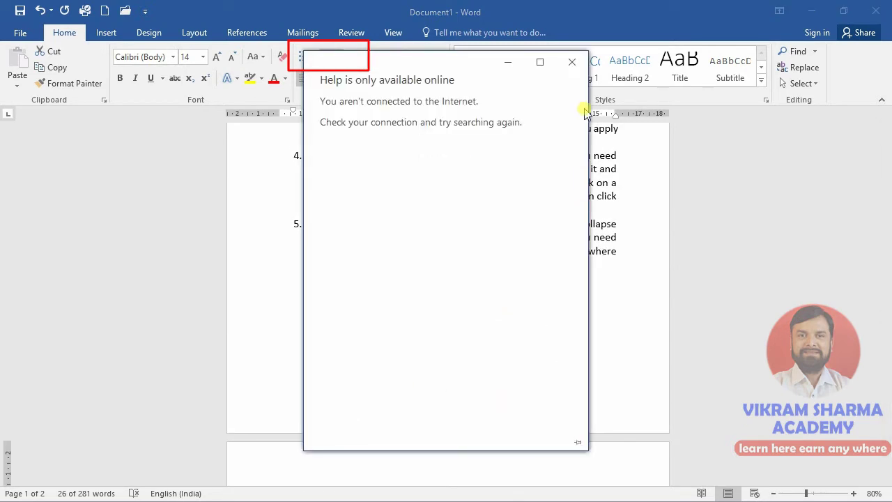
{"action": "key", "text": "Escape"}
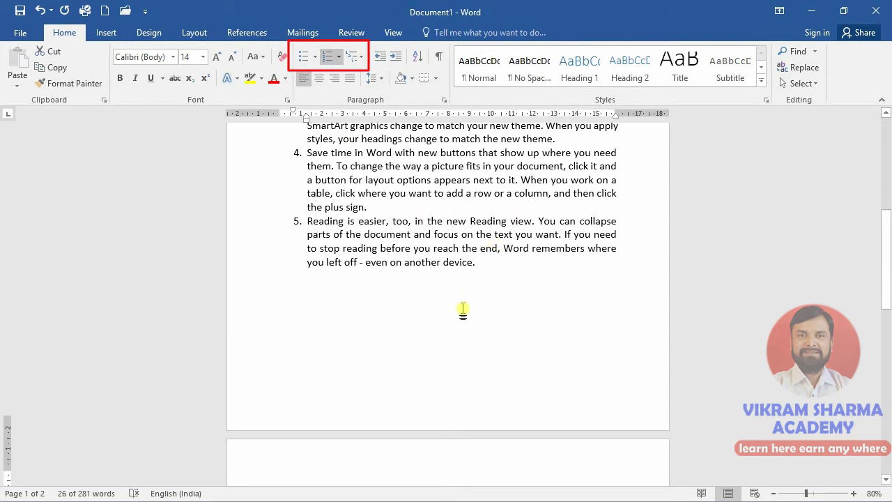
{"action": "scroll", "coordinate": [462, 308], "scroll_direction": "down", "scroll_amount": 3}
{"action": "scroll", "coordinate": [462, 309], "scroll_direction": "down", "scroll_amount": 3}
{"action": "scroll", "coordinate": [467, 301], "scroll_direction": "up", "scroll_amount": 3}
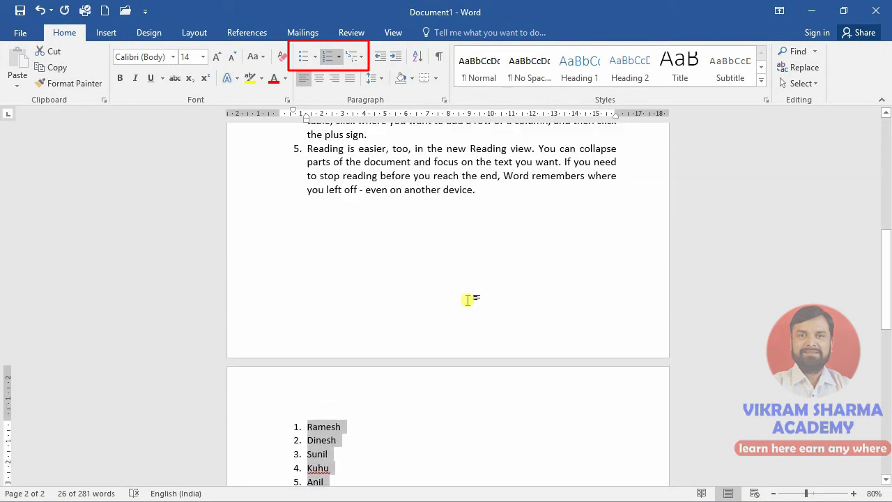
{"action": "scroll", "coordinate": [468, 304], "scroll_direction": "down", "scroll_amount": 2}
{"action": "scroll", "coordinate": [469, 307], "scroll_direction": "down", "scroll_amount": 2}
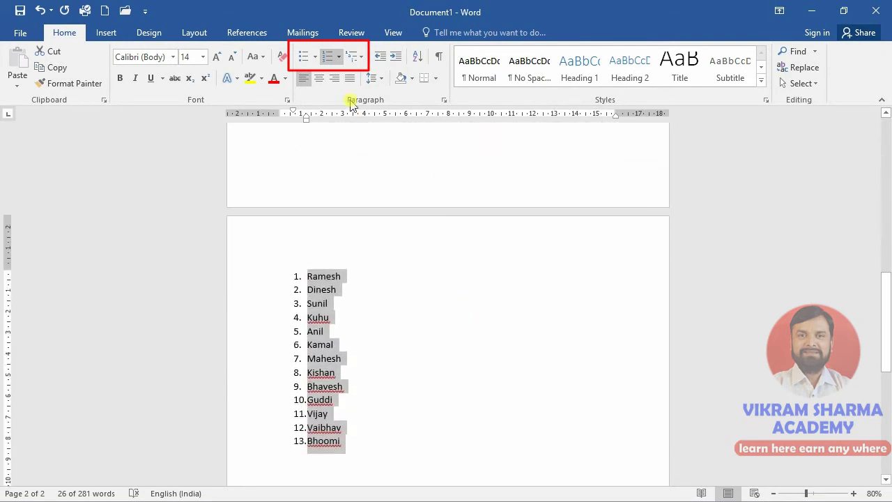
Recheck the list's starting number, leaving it unchanged
{"action": "left_click", "coordinate": [339, 58]}
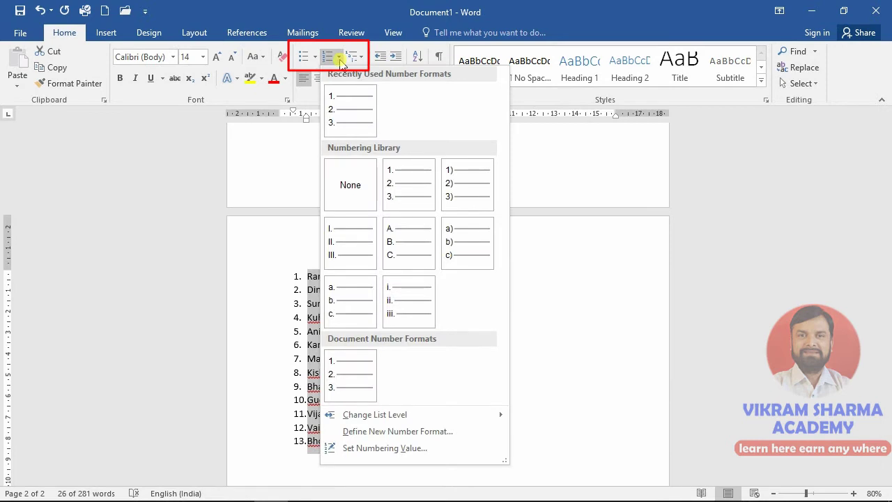
{"action": "left_click", "coordinate": [387, 448]}
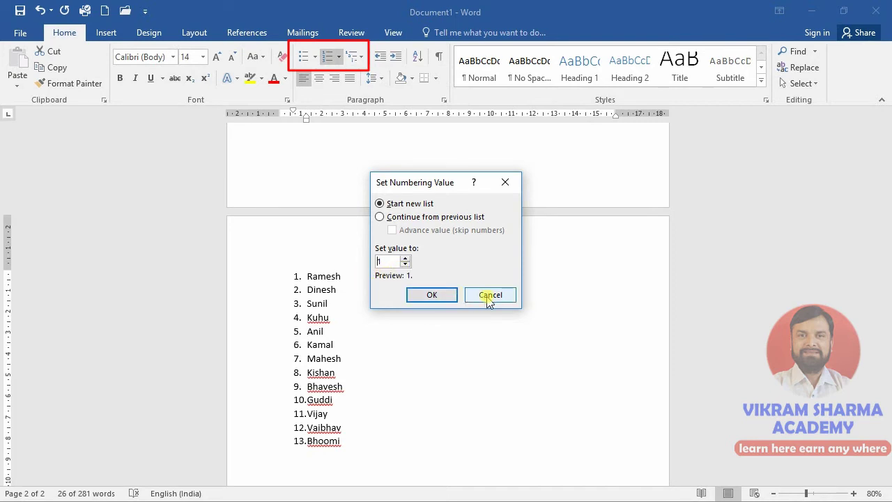
{"action": "left_click", "coordinate": [488, 295]}
{"action": "left_click", "coordinate": [339, 56]}
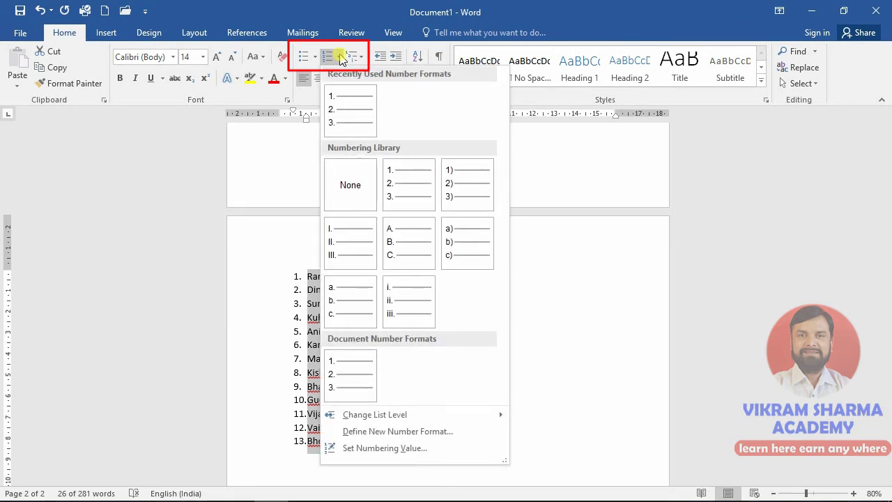
Switch the name list to 1) 2) 3) numbering and widen the indent before the names
{"action": "left_click", "coordinate": [465, 184]}
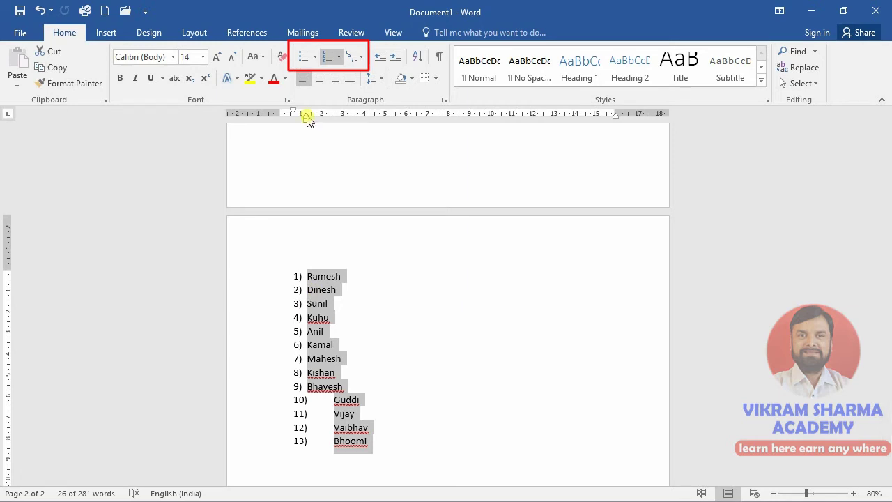
{"action": "left_click_drag", "start_coordinate": [307, 115], "coordinate": [325, 115]}
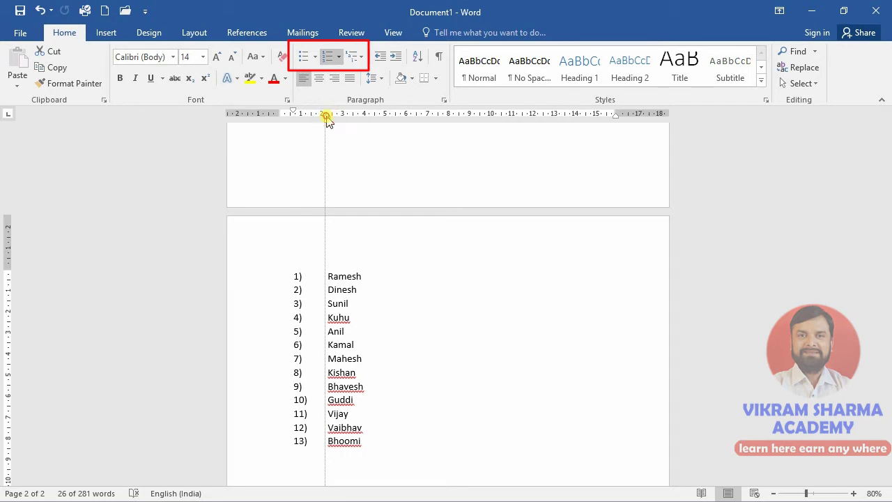
{"action": "mouse_move", "coordinate": [325, 115]}
{"action": "left_mouse_down"}
{"action": "mouse_move", "coordinate": [343, 120]}
{"action": "mouse_move", "coordinate": [321, 119]}
{"action": "left_mouse_up"}
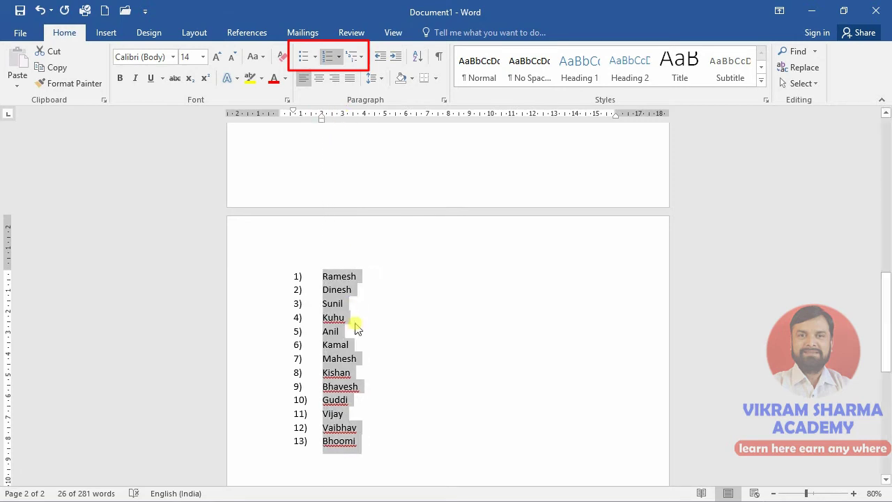
Number the names with uppercase Roman numerals I. to XIII., after briefly trying A. B. C
{"action": "left_click", "coordinate": [339, 58]}
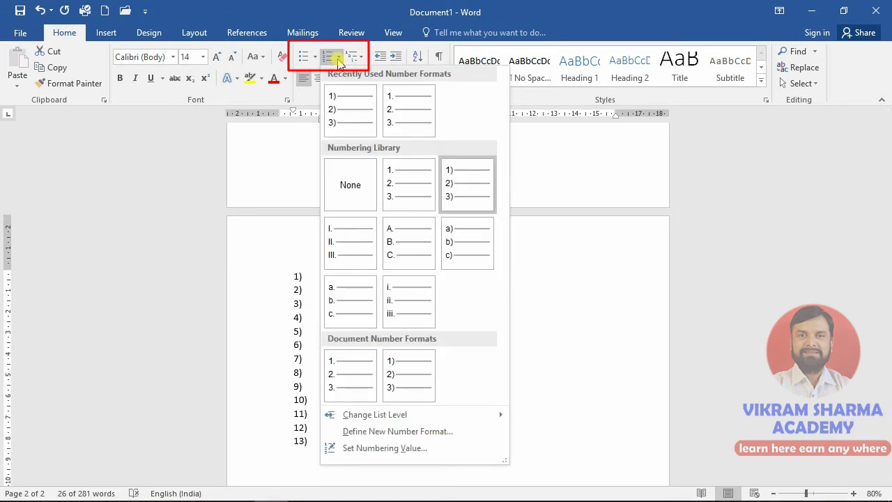
{"action": "left_click", "coordinate": [392, 244]}
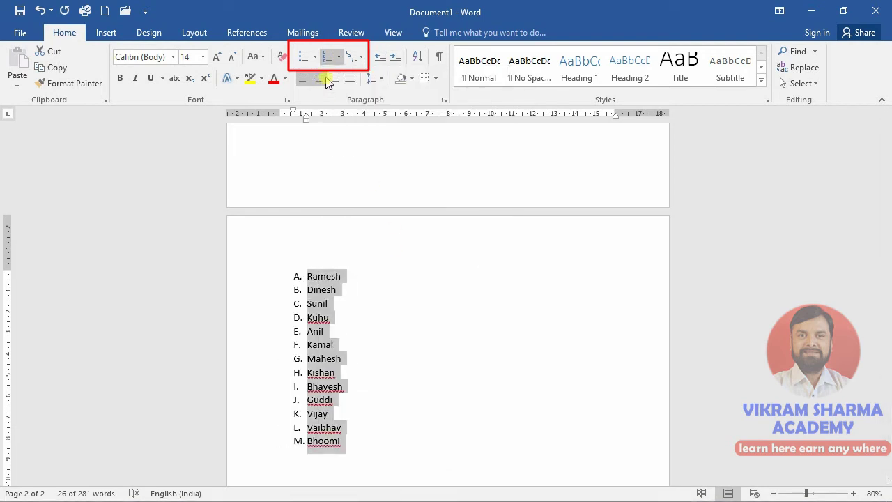
{"action": "left_click", "coordinate": [338, 57]}
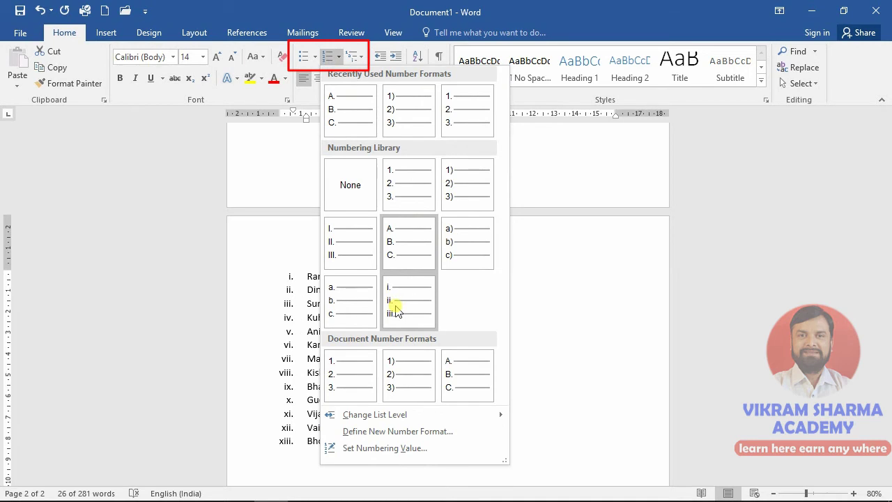
{"action": "left_click", "coordinate": [344, 248]}
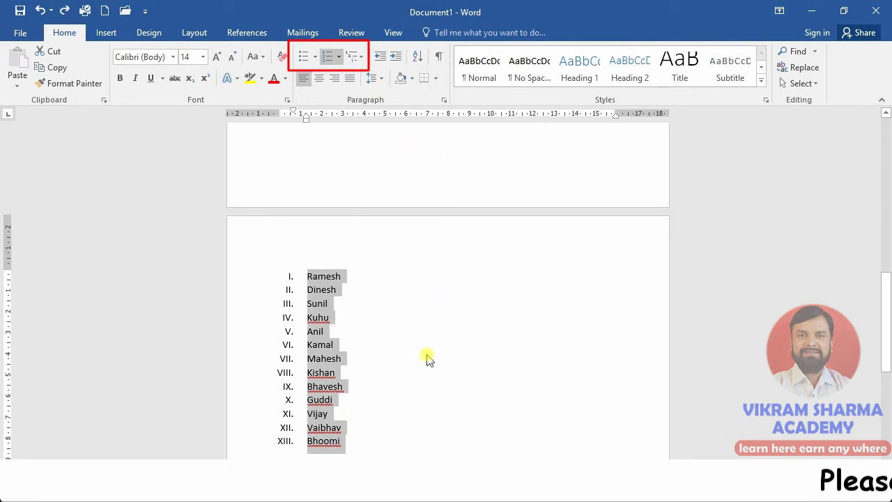
Deselect the Roman-numeral list and move to the Software/Hardware lines on the next page
{"action": "scroll", "coordinate": [462, 319], "scroll_direction": "down", "scroll_amount": 1}
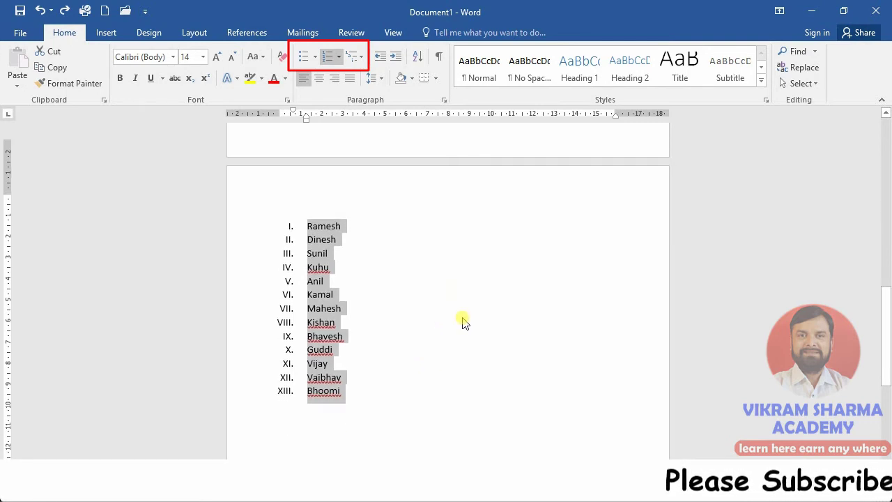
{"action": "scroll", "coordinate": [462, 318], "scroll_direction": "down", "scroll_amount": 2}
{"action": "scroll", "coordinate": [462, 318], "scroll_direction": "down", "scroll_amount": 1}
{"action": "scroll", "coordinate": [463, 318], "scroll_direction": "down", "scroll_amount": 1}
{"action": "scroll", "coordinate": [464, 317], "scroll_direction": "down", "scroll_amount": 1}
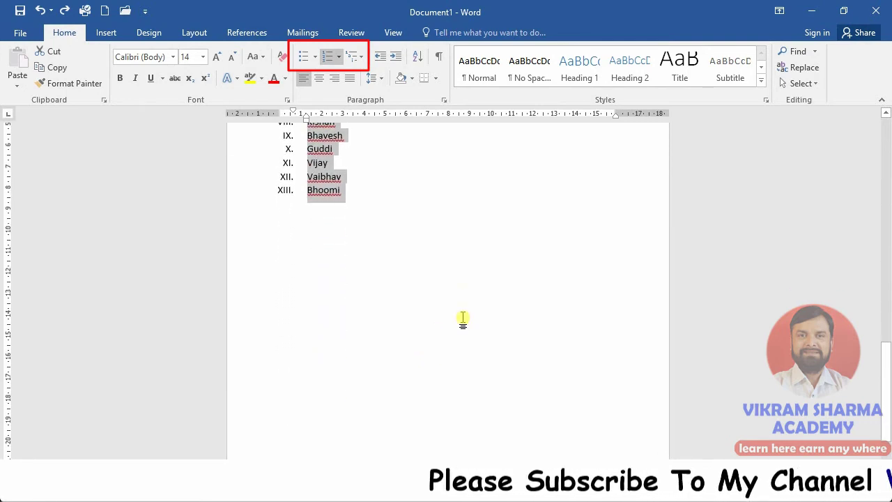
{"action": "scroll", "coordinate": [464, 316], "scroll_direction": "up", "scroll_amount": 2}
{"action": "scroll", "coordinate": [465, 315], "scroll_direction": "up", "scroll_amount": 2}
{"action": "left_click", "coordinate": [387, 387]}
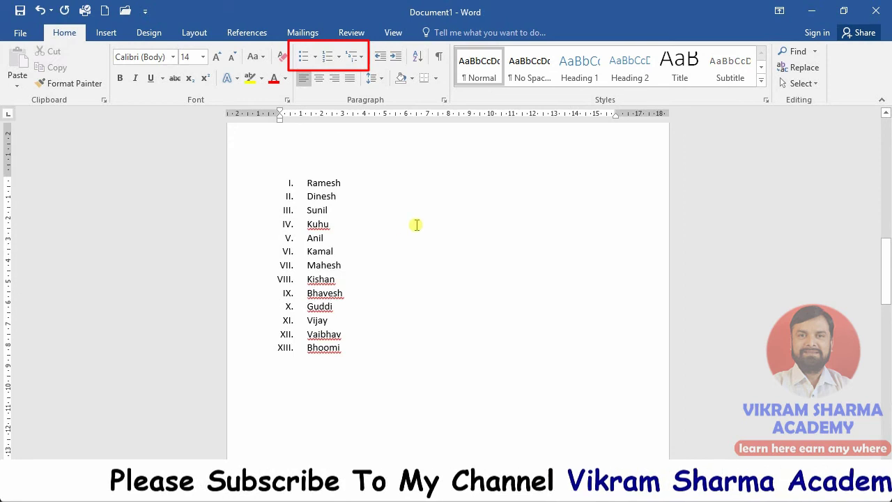
{"action": "scroll", "coordinate": [431, 279], "scroll_direction": "down", "scroll_amount": 3}
{"action": "scroll", "coordinate": [432, 283], "scroll_direction": "down", "scroll_amount": 3}
{"action": "scroll", "coordinate": [432, 283], "scroll_direction": "down", "scroll_amount": 3}
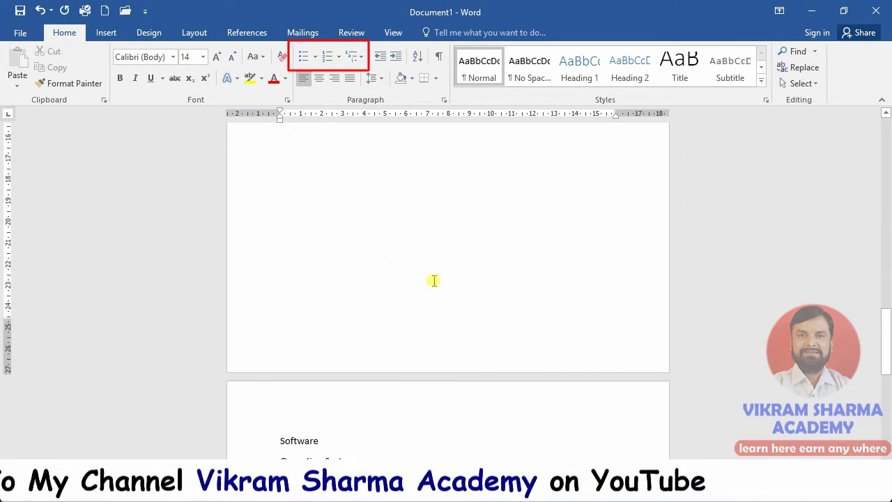
{"action": "scroll", "coordinate": [434, 279], "scroll_direction": "down", "scroll_amount": 3}
{"action": "scroll", "coordinate": [437, 272], "scroll_direction": "down", "scroll_amount": 2}
{"action": "scroll", "coordinate": [450, 274], "scroll_direction": "down", "scroll_amount": 1}
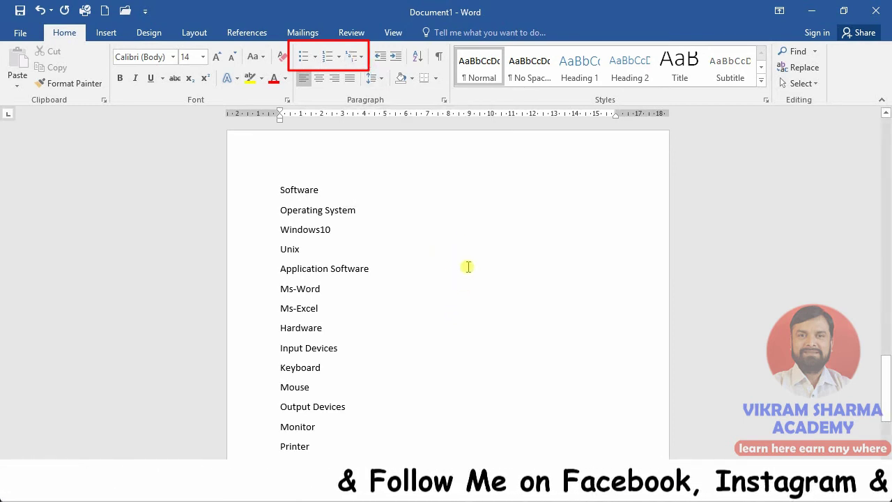
{"action": "left_click", "coordinate": [293, 190]}
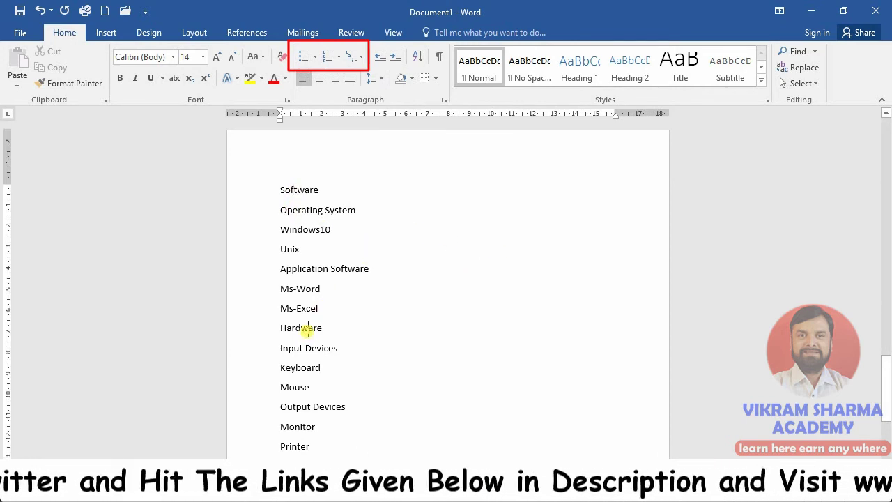
{"action": "left_click", "coordinate": [310, 328]}
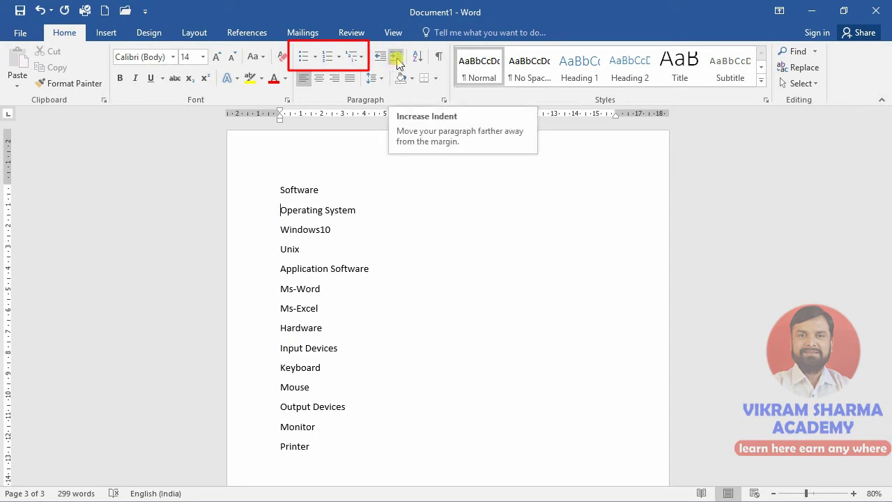
Indent Operating System and Application Software under Software, nesting Windows10, Unix, Ms-Word and Ms-Excel beneath them
{"action": "left_click", "coordinate": [396, 58]}
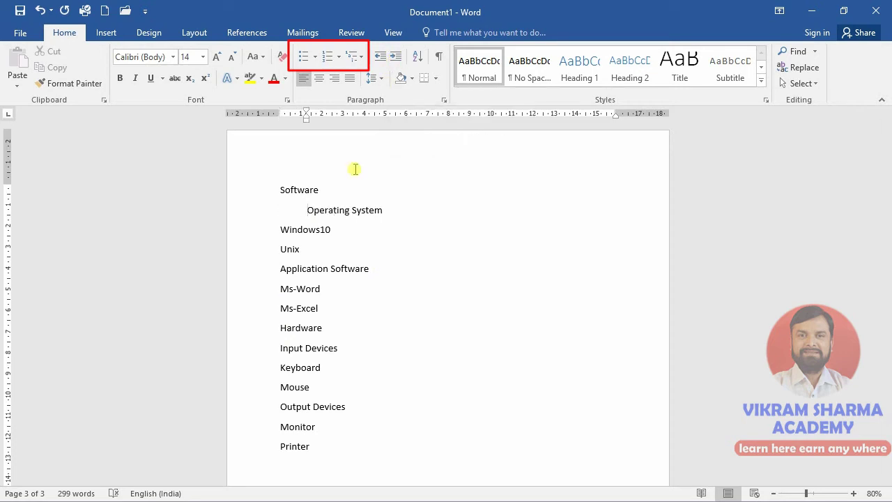
{"action": "left_click_drag", "start_coordinate": [281, 231], "coordinate": [299, 248]}
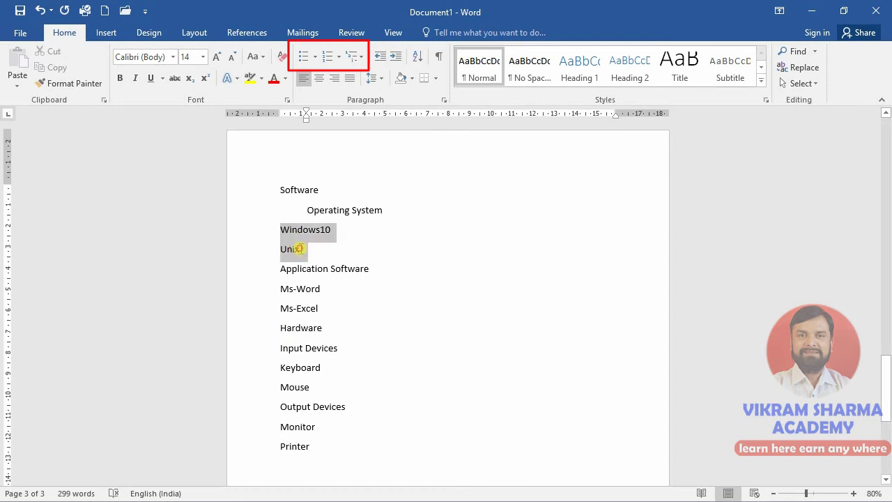
{"action": "left_click", "coordinate": [398, 57]}
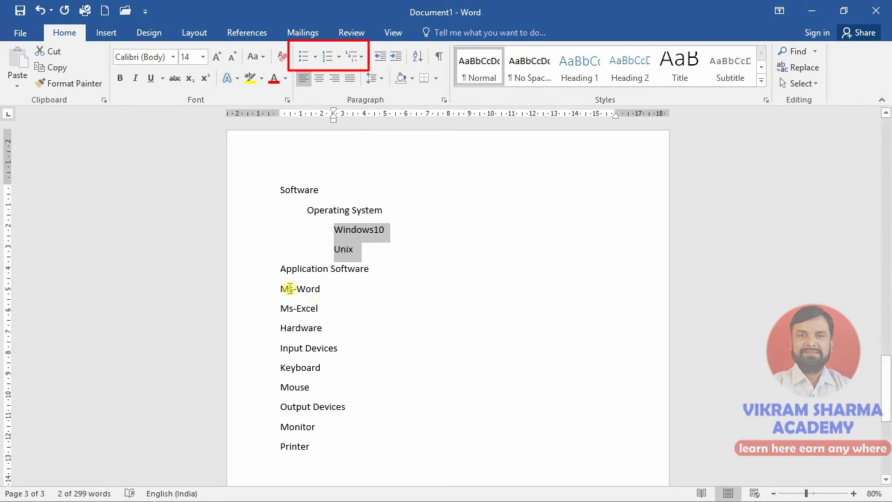
{"action": "left_click", "coordinate": [279, 269]}
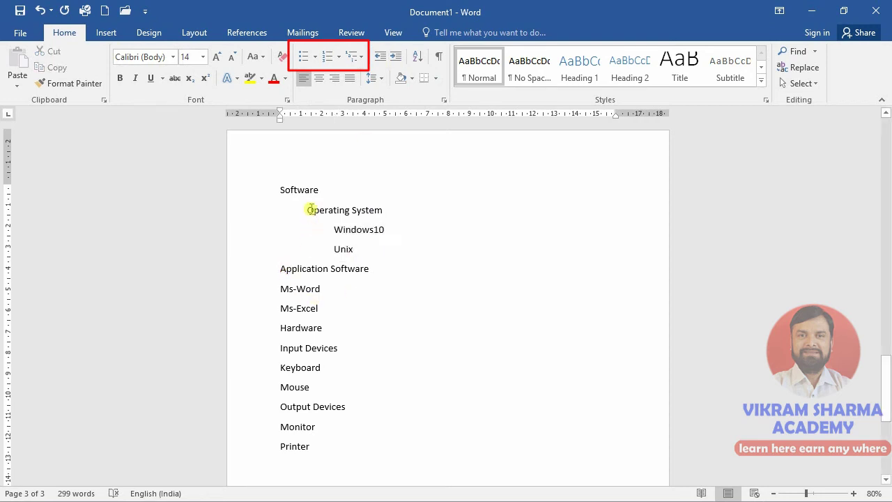
{"action": "left_click", "coordinate": [396, 57]}
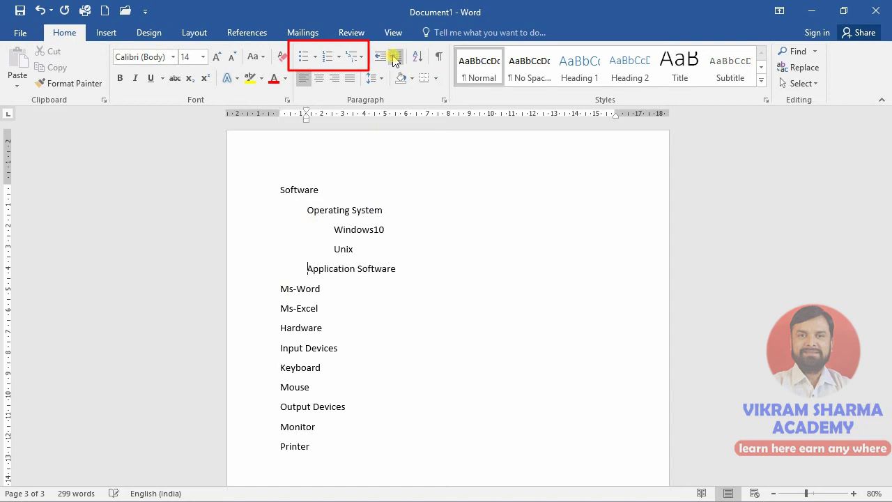
{"action": "left_click_drag", "start_coordinate": [281, 288], "coordinate": [333, 309]}
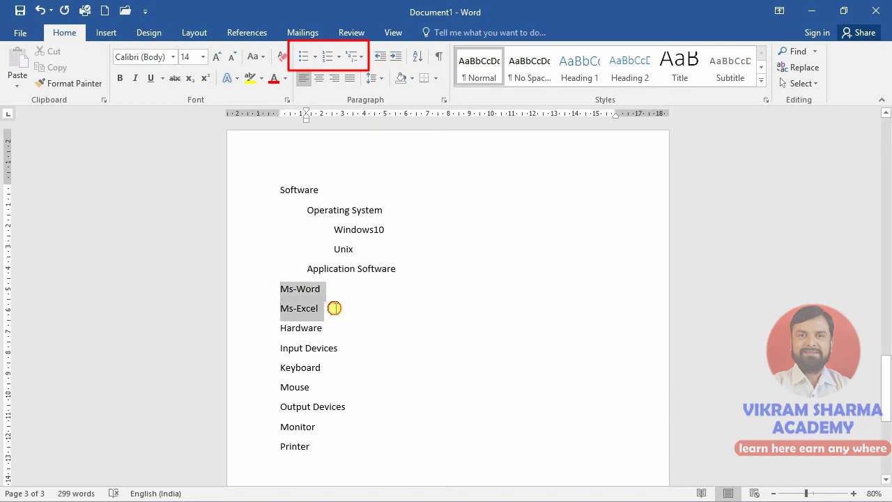
{"action": "left_click", "coordinate": [395, 57]}
{"action": "left_click", "coordinate": [395, 57]}
{"action": "left_click", "coordinate": [396, 57]}
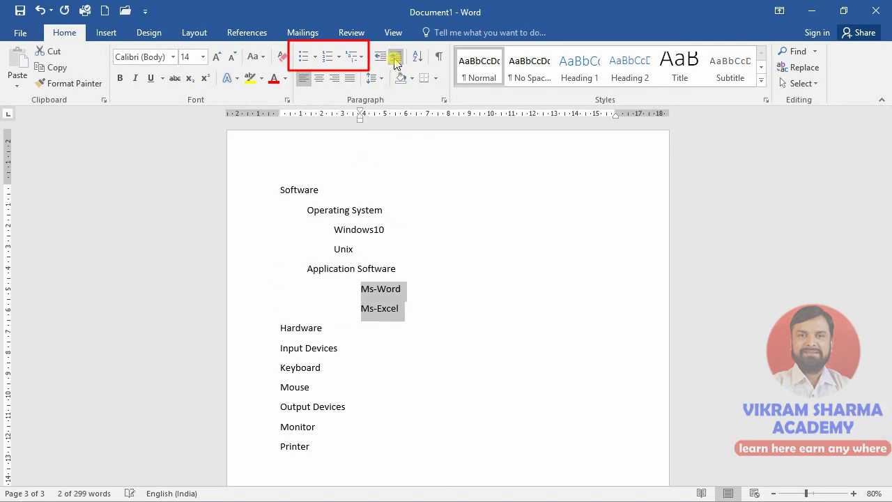
{"action": "left_click", "coordinate": [379, 57]}
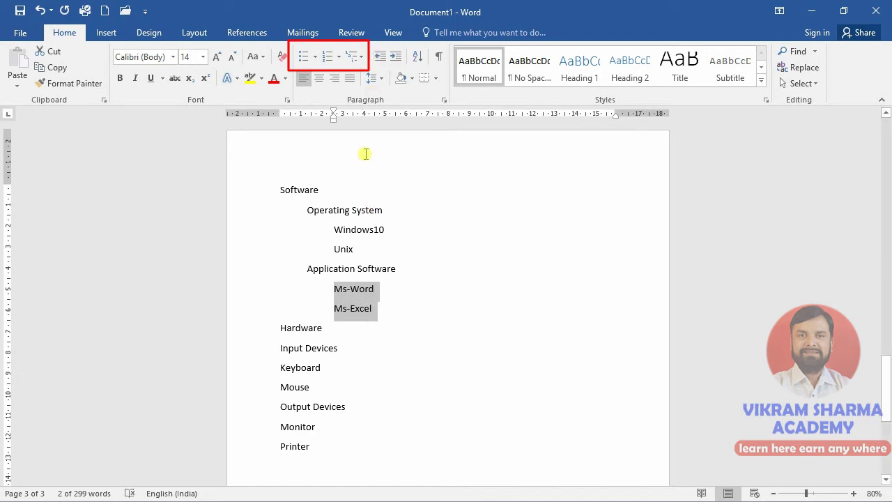
Indent Input Devices under Hardware, with Keyboard and Mouse two levels beneath it
{"action": "left_click", "coordinate": [279, 330]}
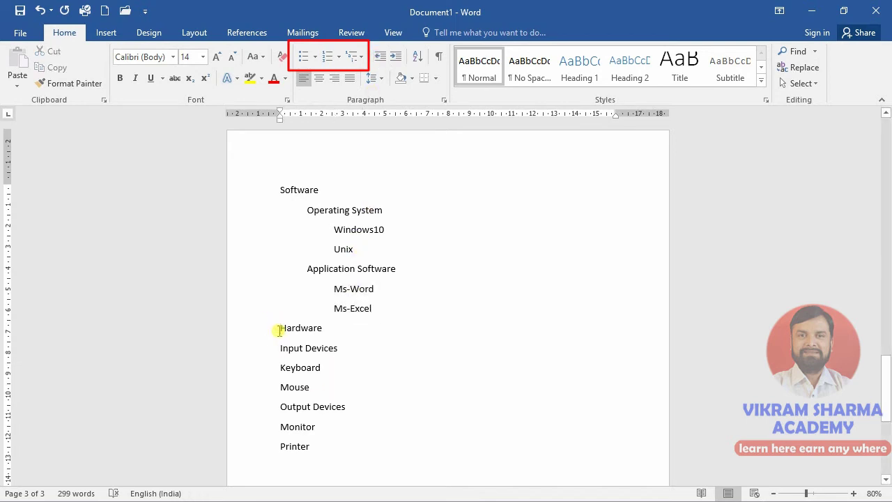
{"action": "left_click", "coordinate": [278, 349]}
{"action": "left_click", "coordinate": [397, 59]}
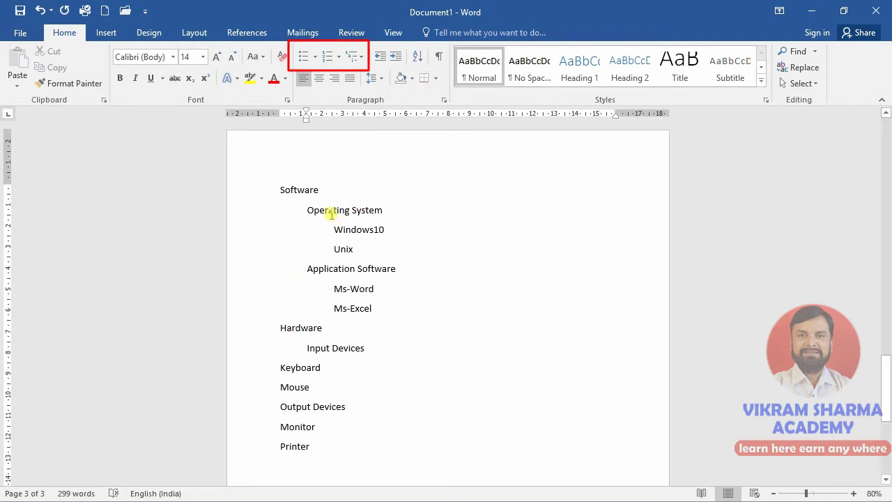
{"action": "left_click_drag", "start_coordinate": [280, 369], "coordinate": [309, 388]}
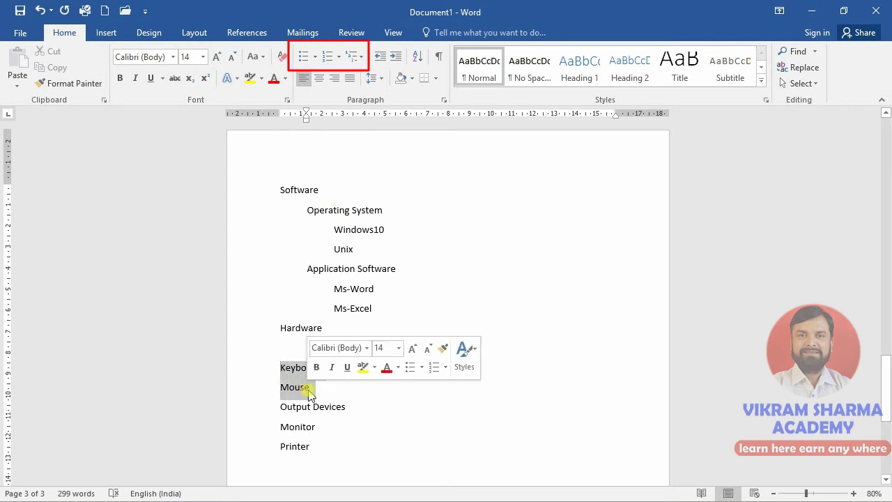
{"action": "left_click", "coordinate": [398, 58]}
{"action": "left_click", "coordinate": [398, 60]}
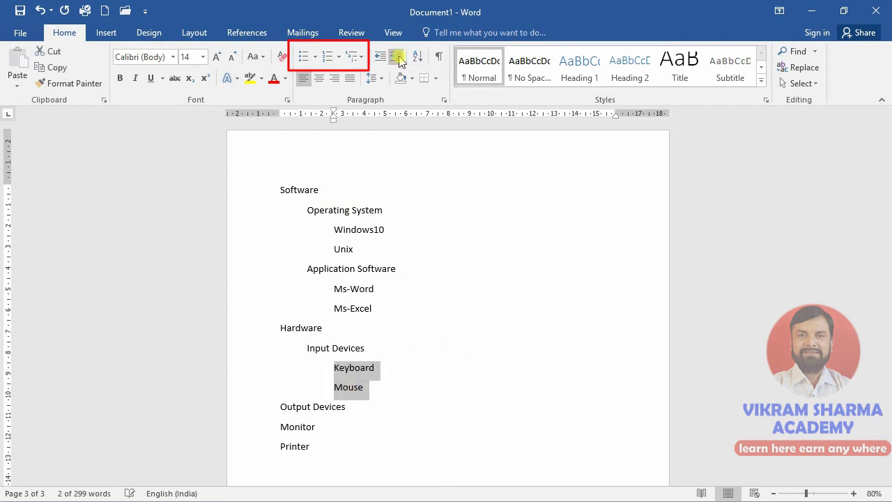
Indent Output Devices one level and Monitor and Printer two levels, then select the whole outline
{"action": "left_click", "coordinate": [281, 407]}
{"action": "left_click", "coordinate": [396, 56]}
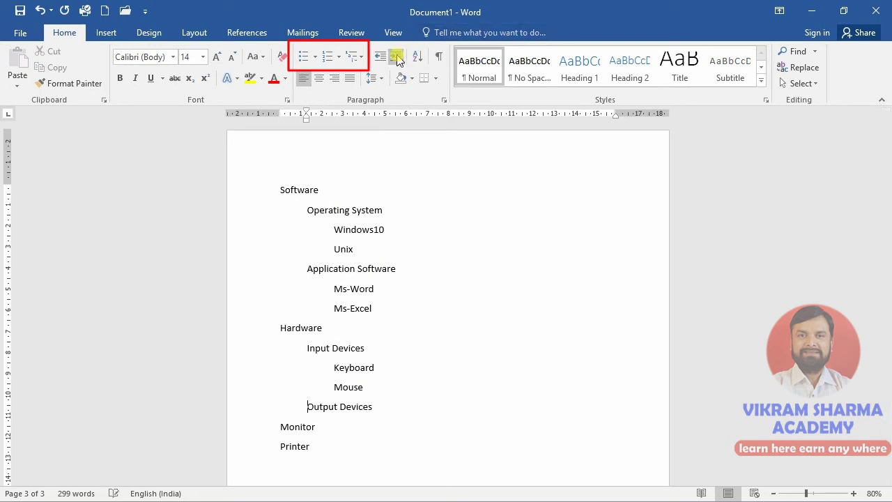
{"action": "left_click_drag", "start_coordinate": [281, 427], "coordinate": [310, 449]}
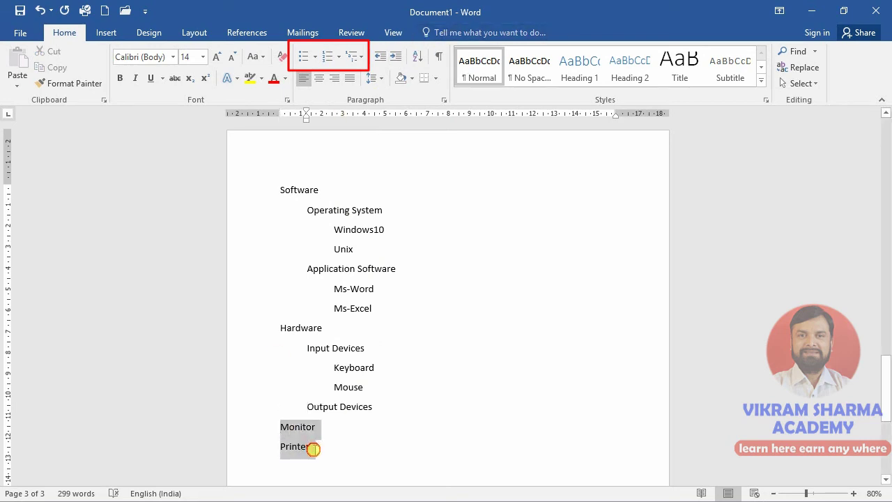
{"action": "left_click", "coordinate": [397, 59]}
{"action": "left_click", "coordinate": [396, 58]}
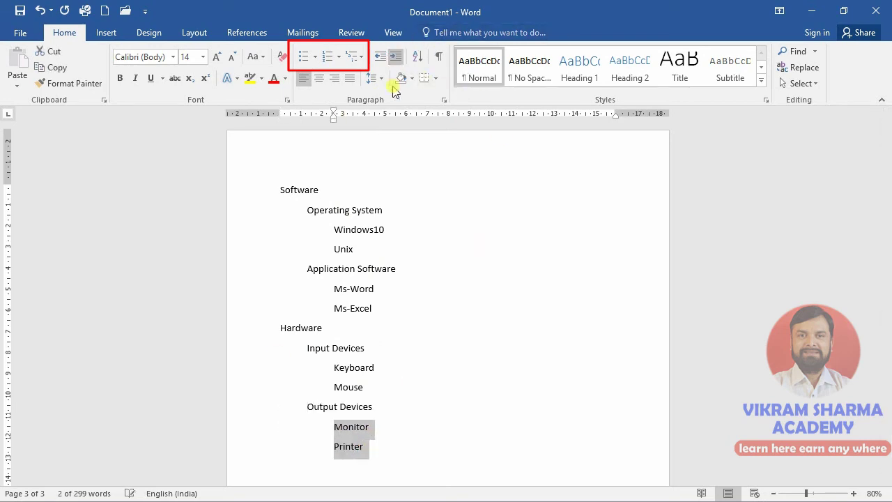
{"action": "scroll", "coordinate": [422, 269], "scroll_direction": "down", "scroll_amount": 1}
{"action": "left_click", "coordinate": [452, 295]}
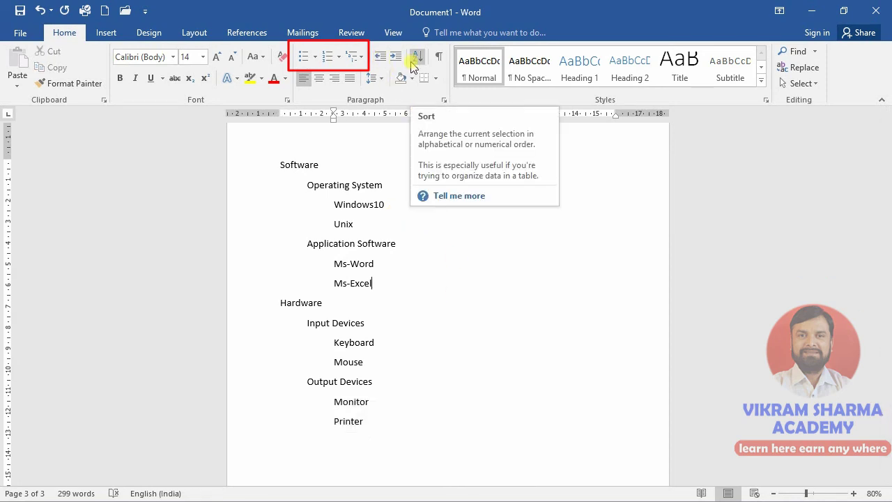
{"action": "left_click", "coordinate": [446, 318]}
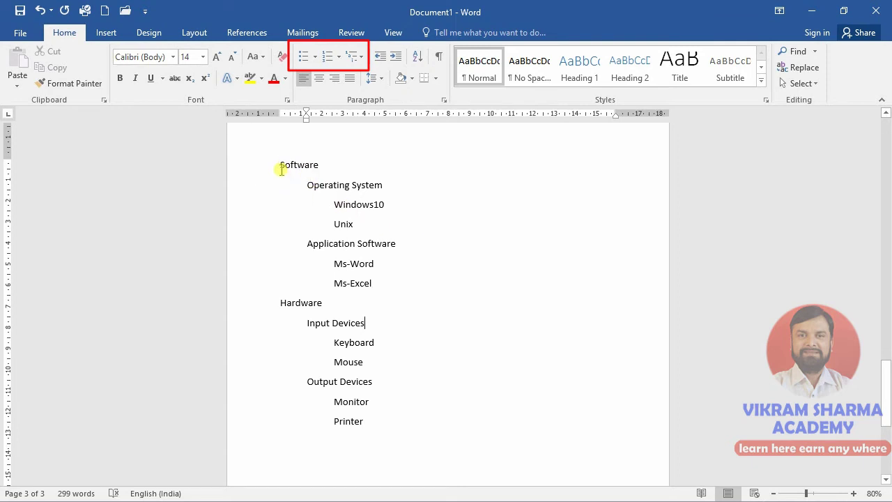
{"action": "left_click_drag", "start_coordinate": [281, 167], "coordinate": [383, 418]}
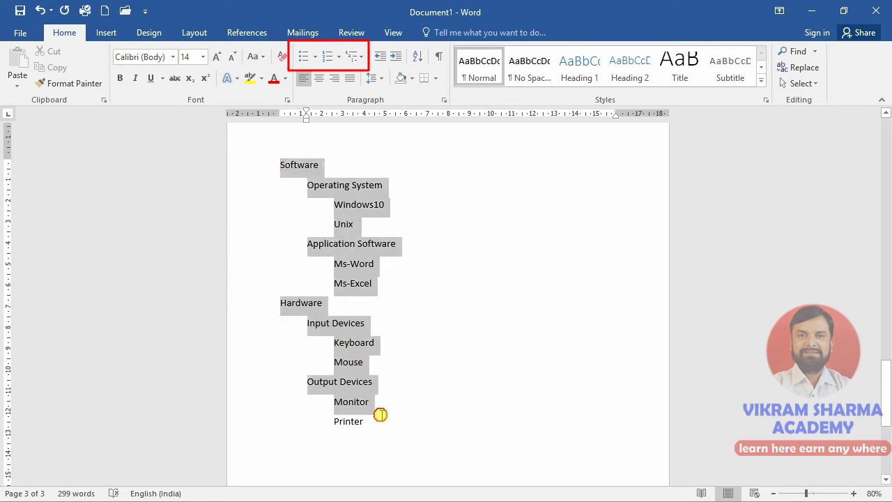
Apply 1) i) (a) multilevel numbering to the outline after trying the 1.1.1. and Article/Section styles
{"action": "left_click", "coordinate": [362, 62]}
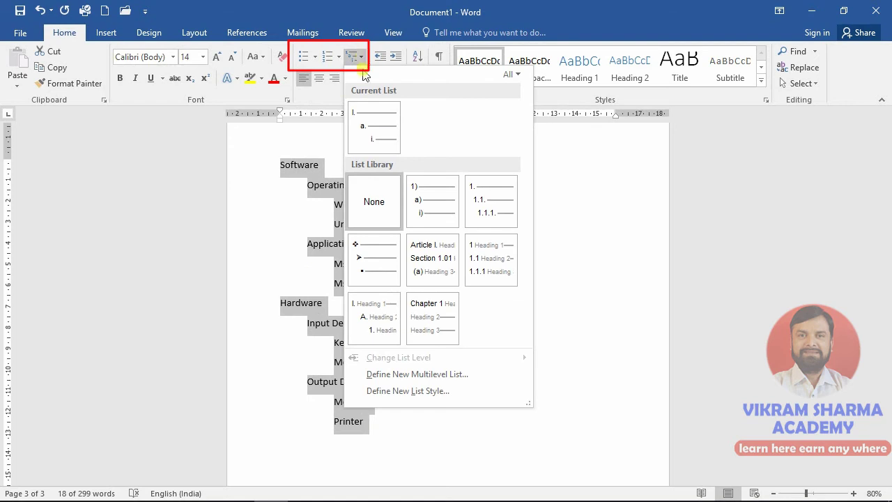
{"action": "mouse_move", "coordinate": [432, 202]}
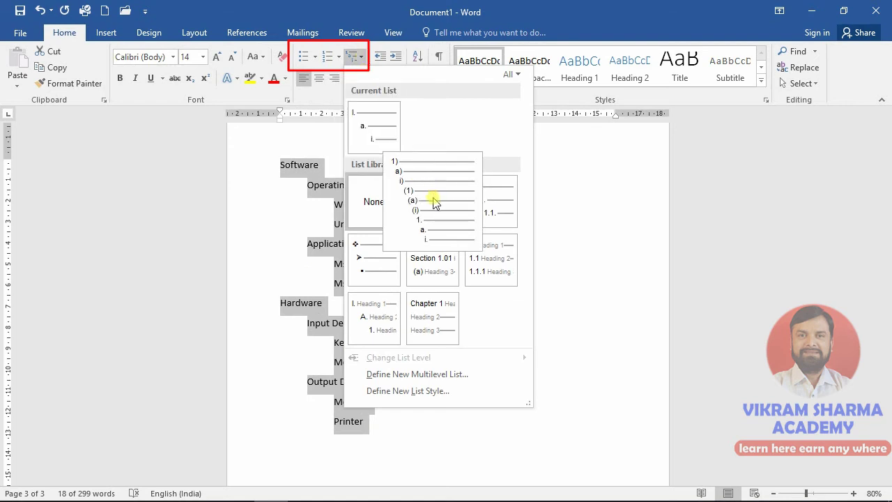
{"action": "left_click", "coordinate": [432, 207]}
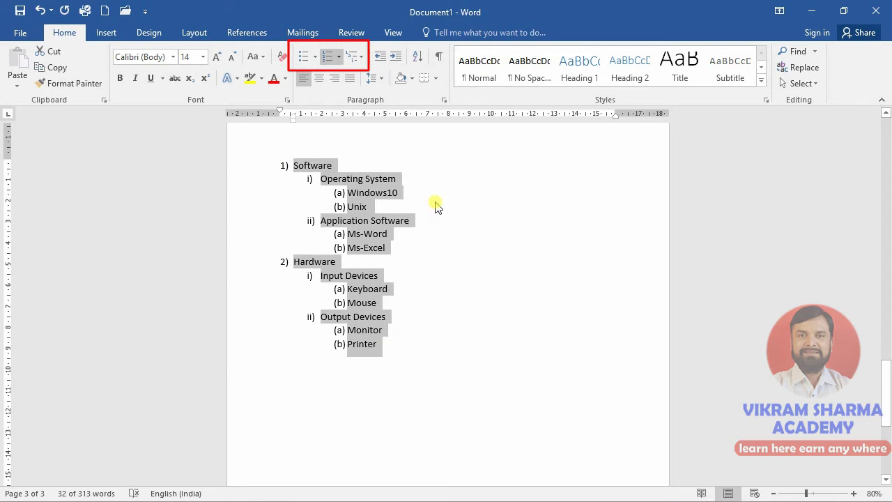
{"action": "left_click", "coordinate": [338, 56]}
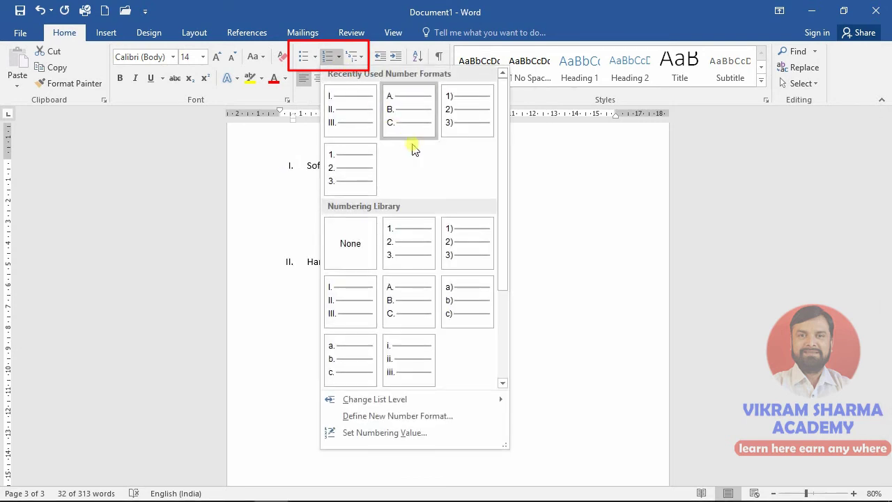
{"action": "left_click", "coordinate": [352, 56]}
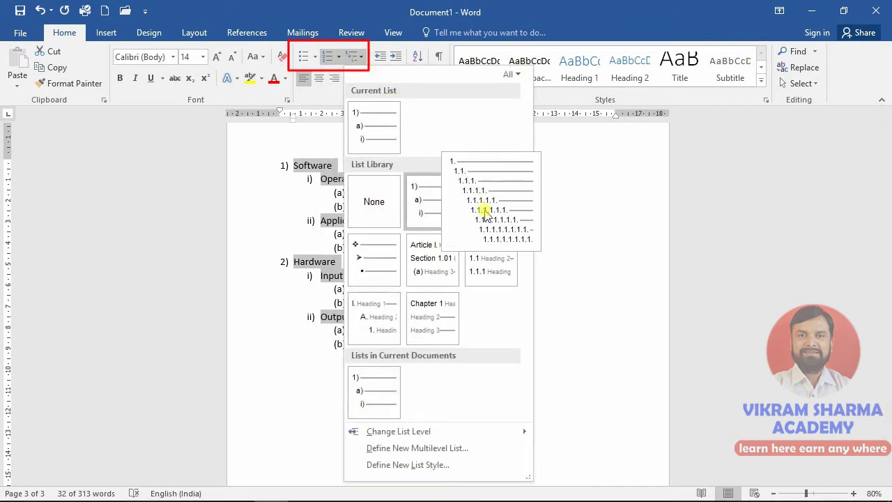
{"action": "left_click", "coordinate": [491, 216]}
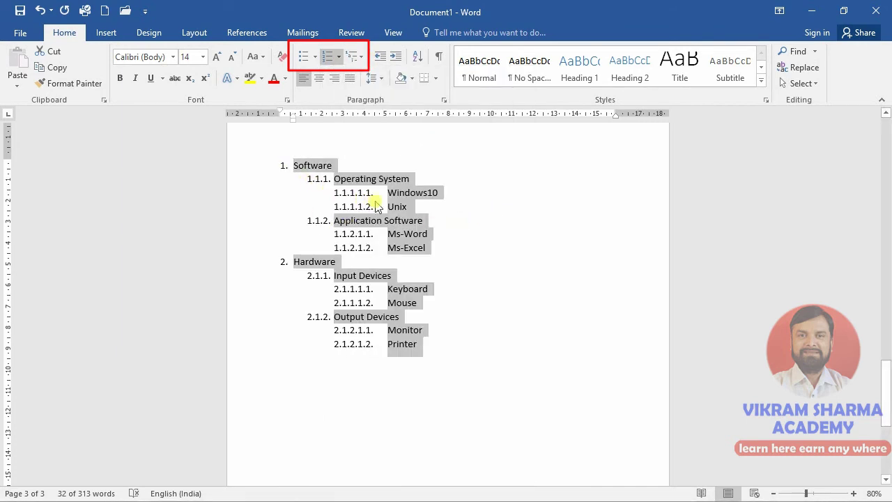
{"action": "left_click", "coordinate": [362, 59]}
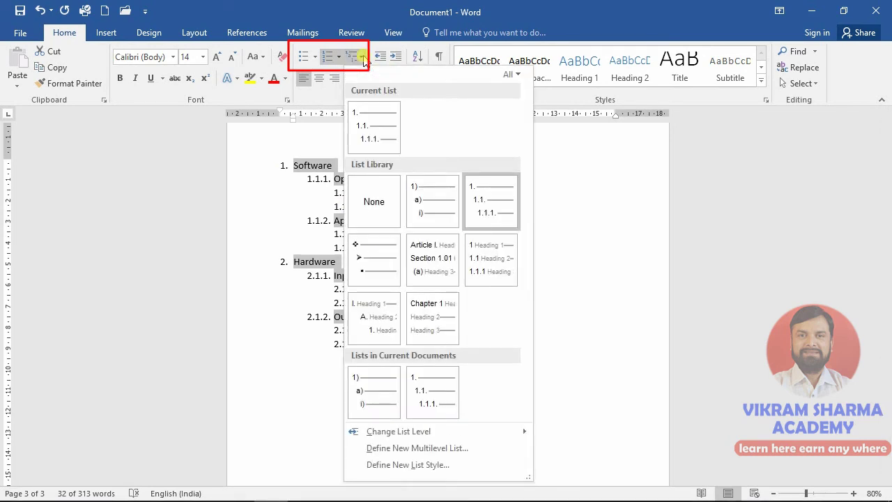
{"action": "mouse_move", "coordinate": [432, 259]}
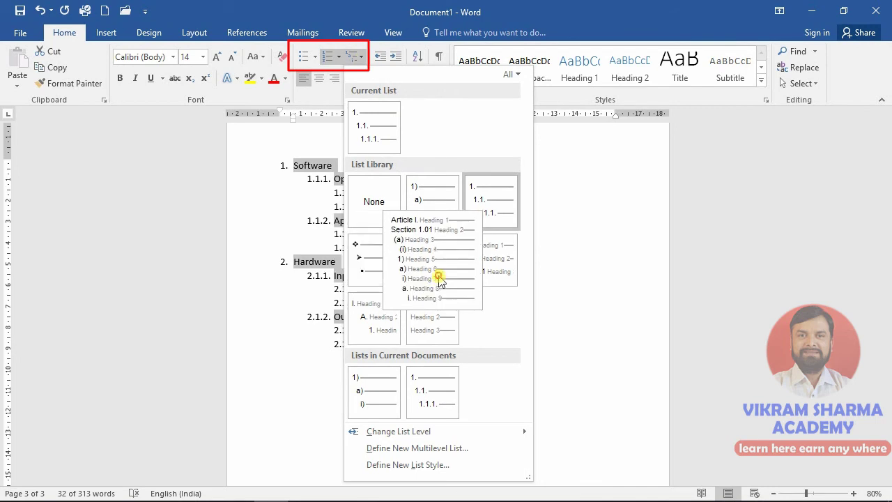
{"action": "left_click", "coordinate": [439, 279]}
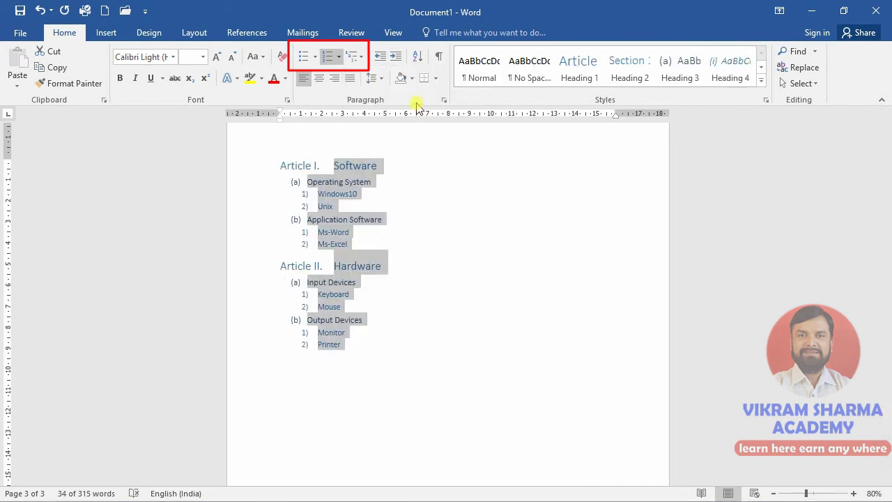
{"action": "left_click", "coordinate": [362, 58]}
{"action": "mouse_move", "coordinate": [433, 259]}
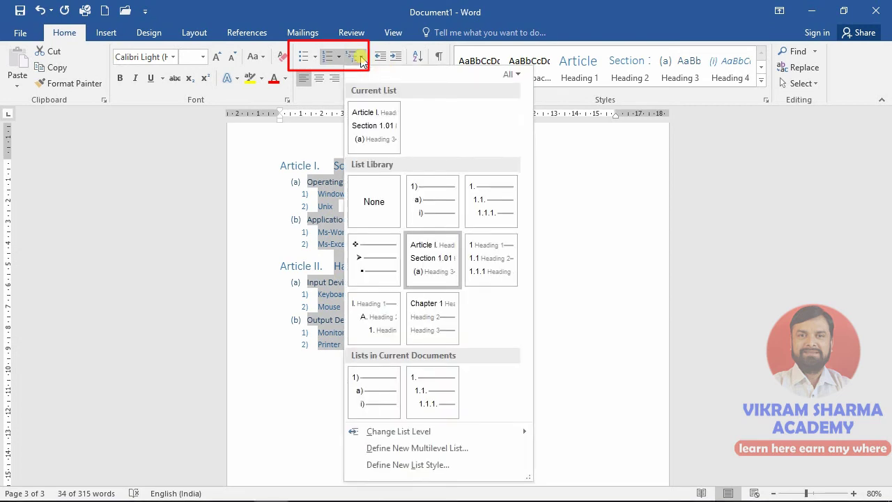
{"action": "left_click", "coordinate": [430, 201]}
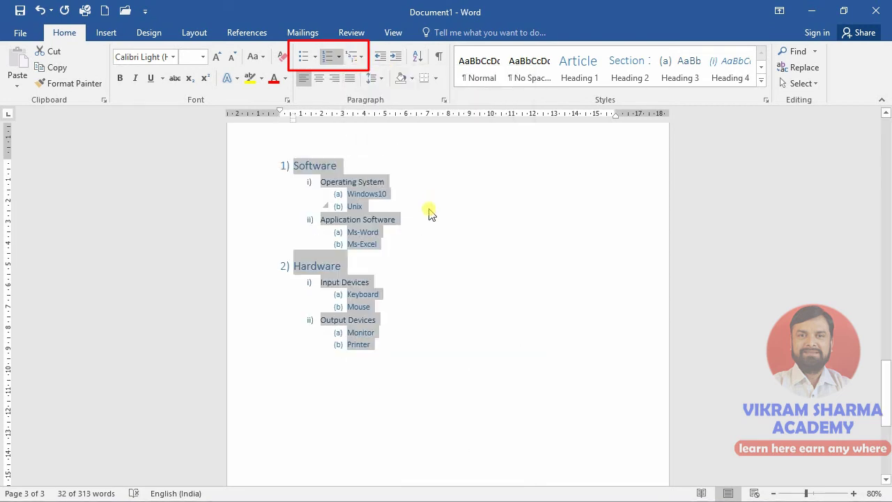
{"action": "left_click", "coordinate": [385, 203]}
Add and then remove an empty paragraph after Windows10 in the outline
{"action": "scroll", "coordinate": [399, 200], "scroll_direction": "up", "scroll_amount": 2}
{"action": "scroll", "coordinate": [400, 209], "scroll_direction": "up", "scroll_amount": 1}
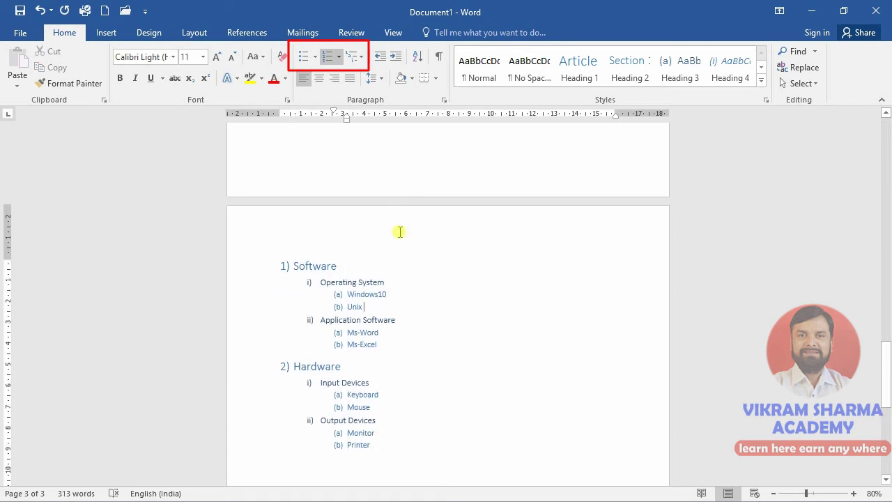
{"action": "scroll", "coordinate": [395, 265], "scroll_direction": "down", "scroll_amount": 1}
{"action": "left_click", "coordinate": [388, 269]}
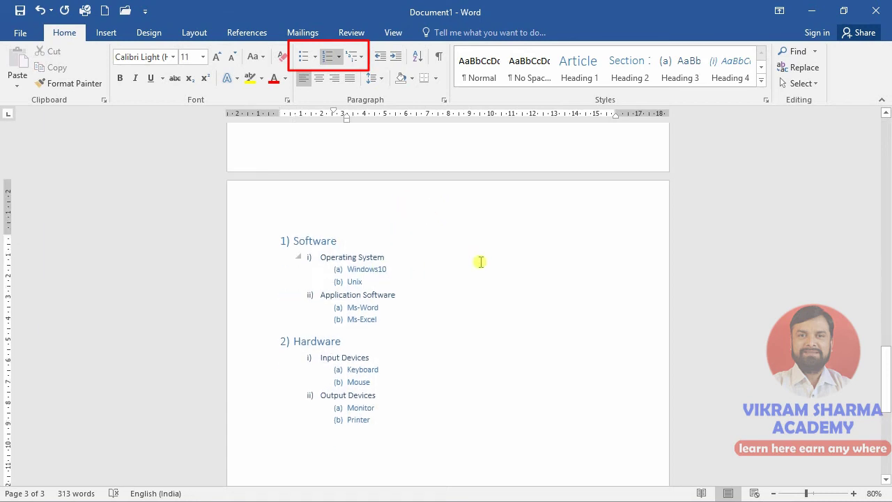
{"action": "key", "text": "Return"}
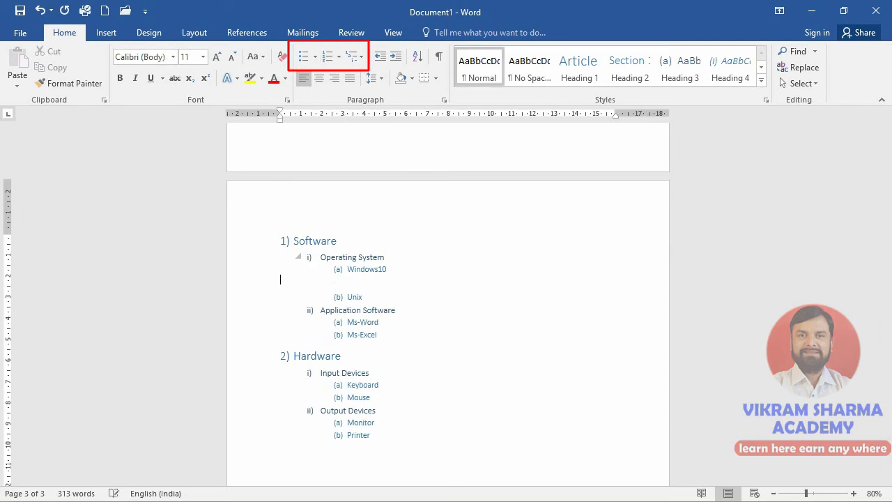
{"action": "key", "text": "BackSpace"}
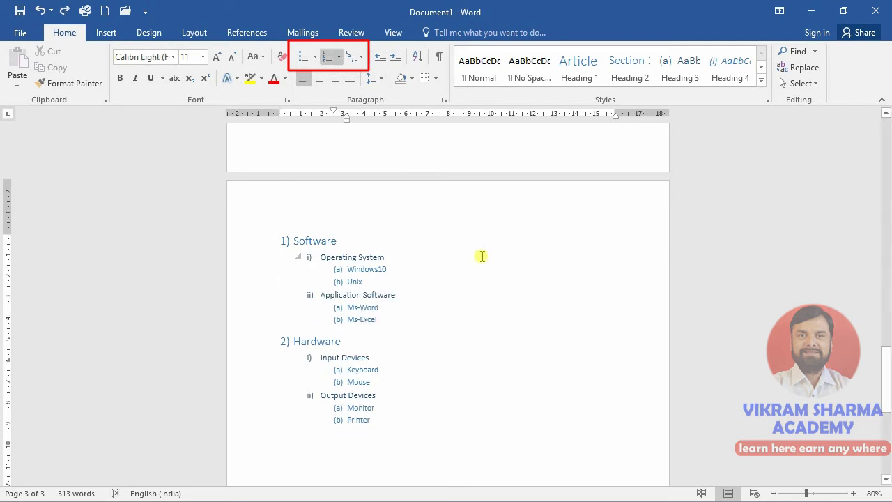
Insert a new empty item VII. after Kamal in the Roman-numeral list
{"action": "scroll", "coordinate": [447, 258], "scroll_direction": "up", "scroll_amount": 5}
{"action": "scroll", "coordinate": [450, 250], "scroll_direction": "up", "scroll_amount": 4}
{"action": "scroll", "coordinate": [452, 233], "scroll_direction": "up", "scroll_amount": 5}
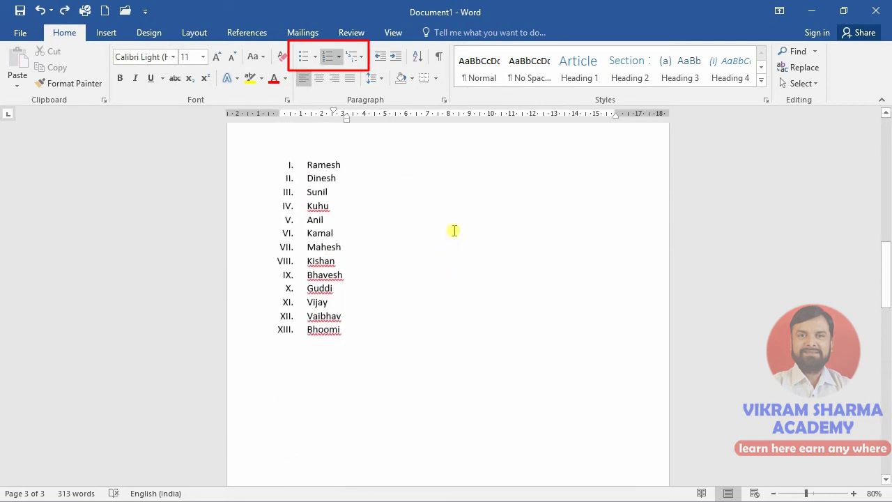
{"action": "scroll", "coordinate": [405, 269], "scroll_direction": "up", "scroll_amount": 2}
{"action": "left_click", "coordinate": [348, 301]}
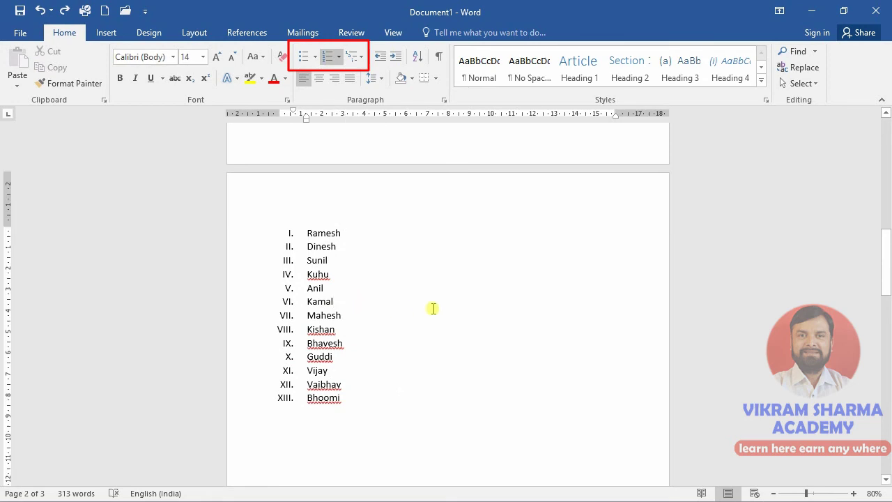
{"action": "key", "text": "Return"}
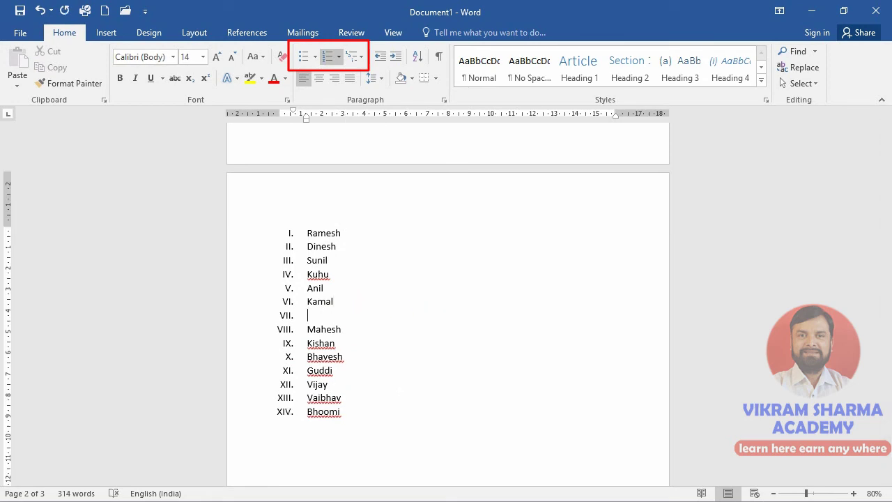